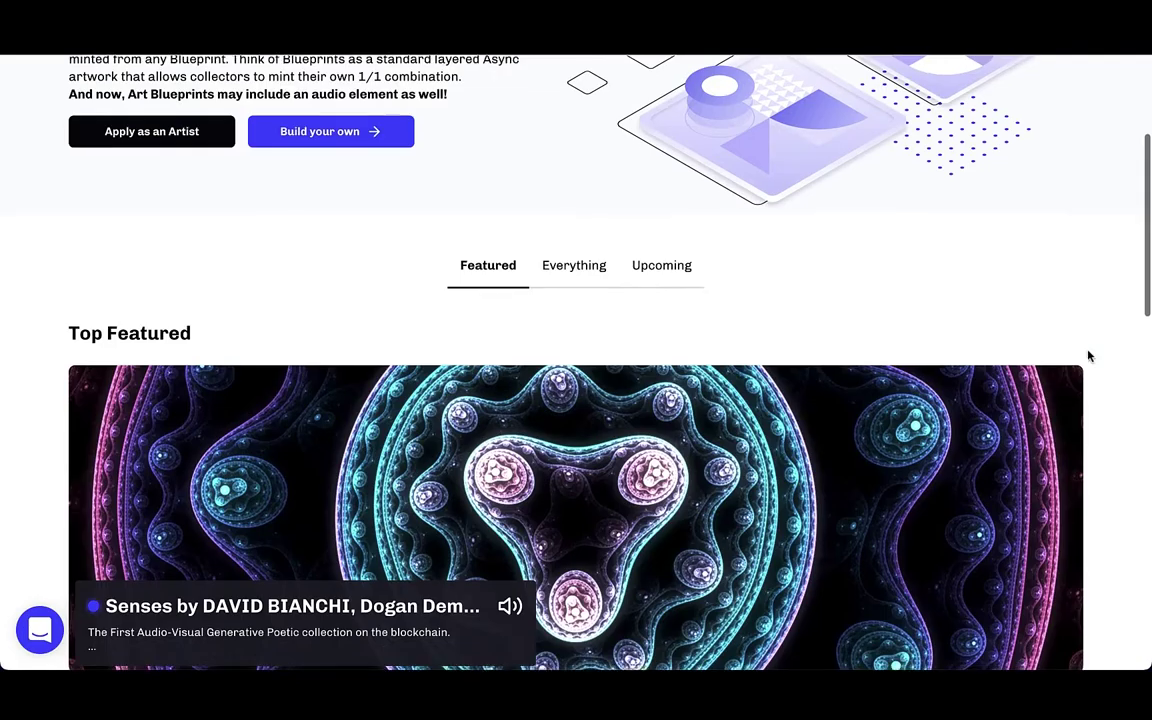
- Scroll through the Featured Art Blueprints and Music Blueprints pages
{"action": "scroll", "coordinate": [1089, 356], "scroll_direction": "down", "scroll_amount": 1}
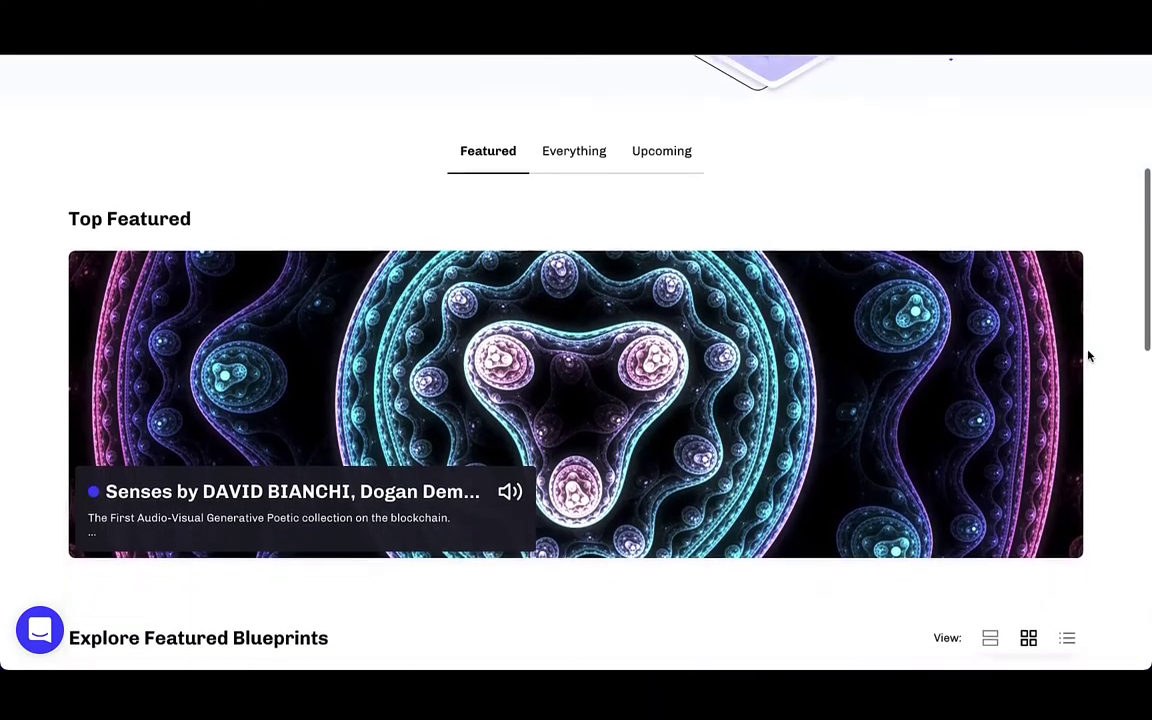
{"action": "scroll", "coordinate": [1089, 356], "scroll_direction": "down", "scroll_amount": 1}
{"action": "scroll", "coordinate": [1089, 356], "scroll_direction": "down", "scroll_amount": 1}
{"action": "scroll", "coordinate": [1089, 356], "scroll_direction": "down", "scroll_amount": 3}
{"action": "scroll", "coordinate": [1089, 356], "scroll_direction": "down", "scroll_amount": 1}
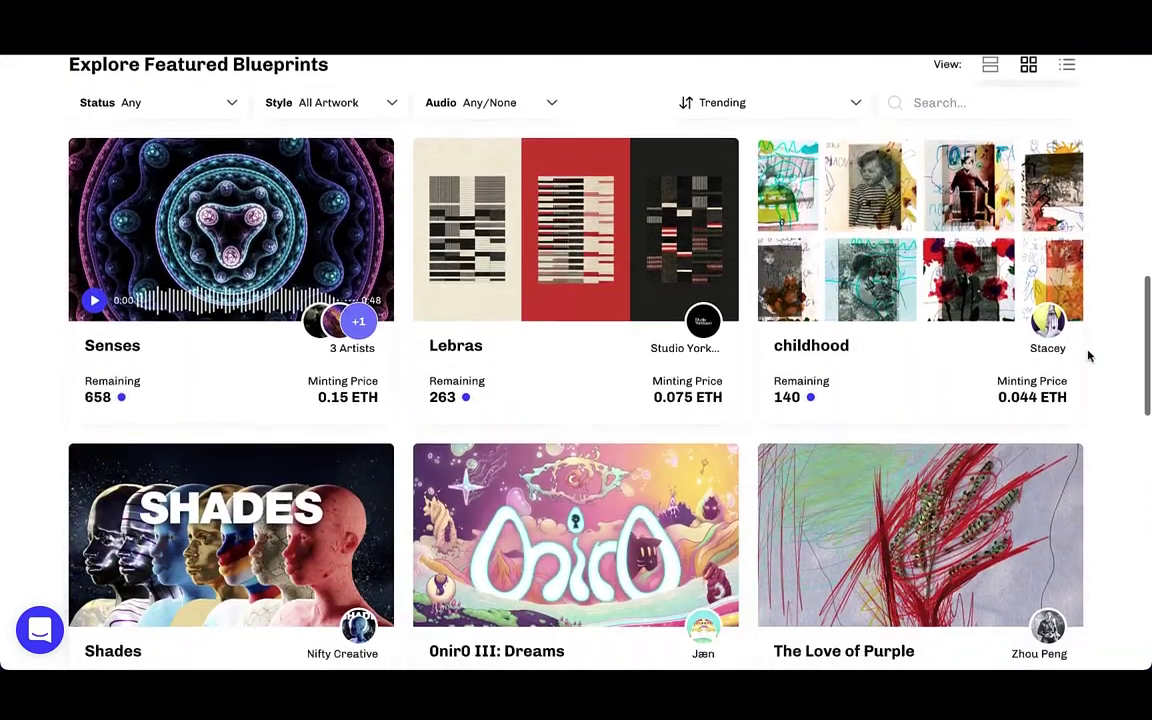
{"action": "scroll", "coordinate": [1089, 356], "scroll_direction": "down", "scroll_amount": 2}
{"action": "scroll", "coordinate": [1089, 356], "scroll_direction": "down", "scroll_amount": 1}
{"action": "scroll", "coordinate": [1089, 356], "scroll_direction": "down", "scroll_amount": 2}
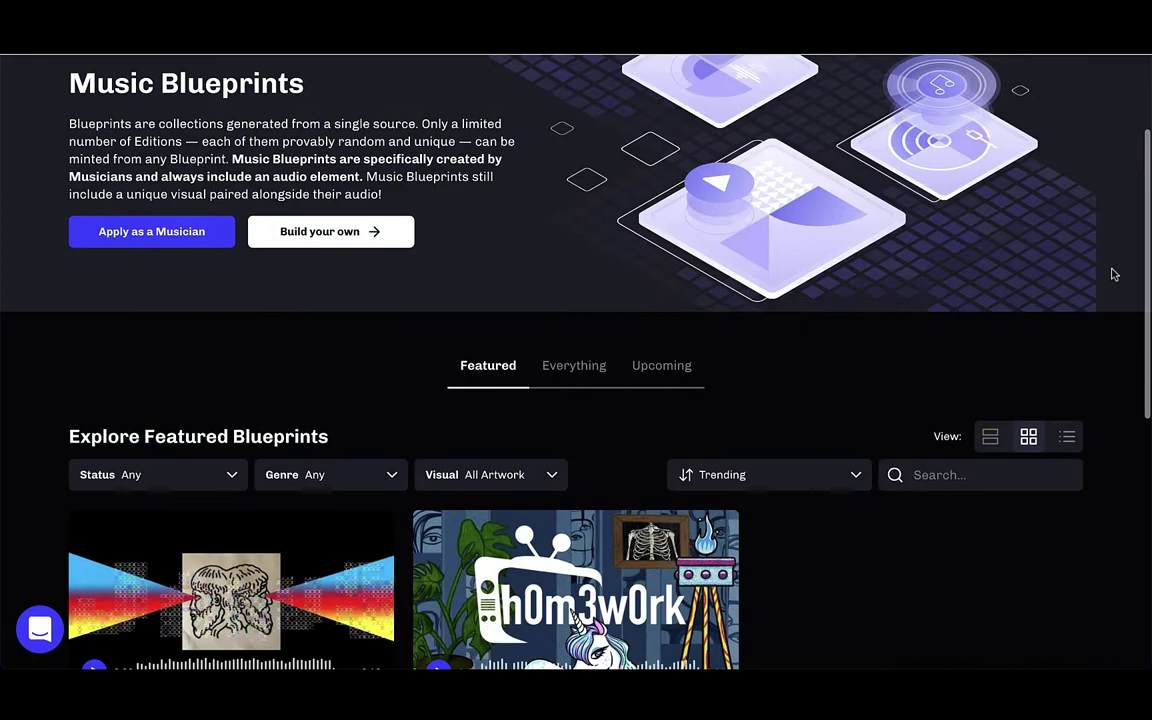
{"action": "scroll", "coordinate": [1113, 273], "scroll_direction": "down", "scroll_amount": 1}
{"action": "scroll", "coordinate": [1113, 273], "scroll_direction": "down", "scroll_amount": 1}
{"action": "scroll", "coordinate": [1113, 272], "scroll_direction": "down", "scroll_amount": 1}
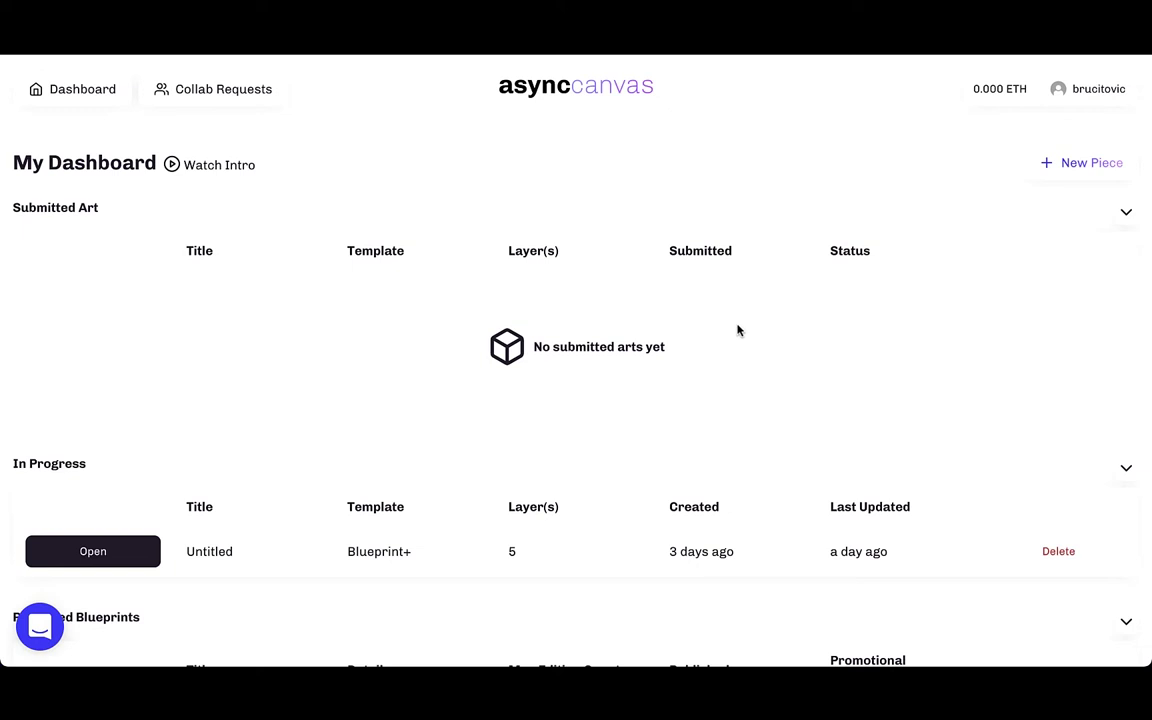
- Start a new piece using the Blueprint+ template
{"action": "left_click", "coordinate": [1062, 166]}
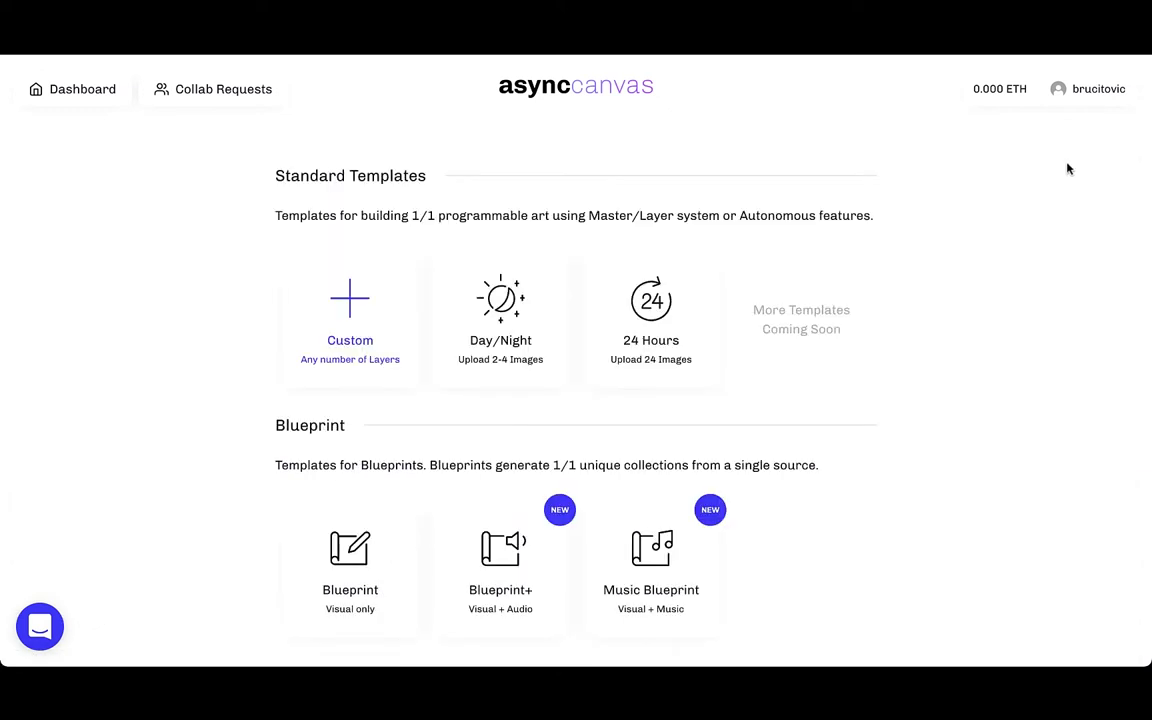
{"action": "left_click", "coordinate": [491, 556]}
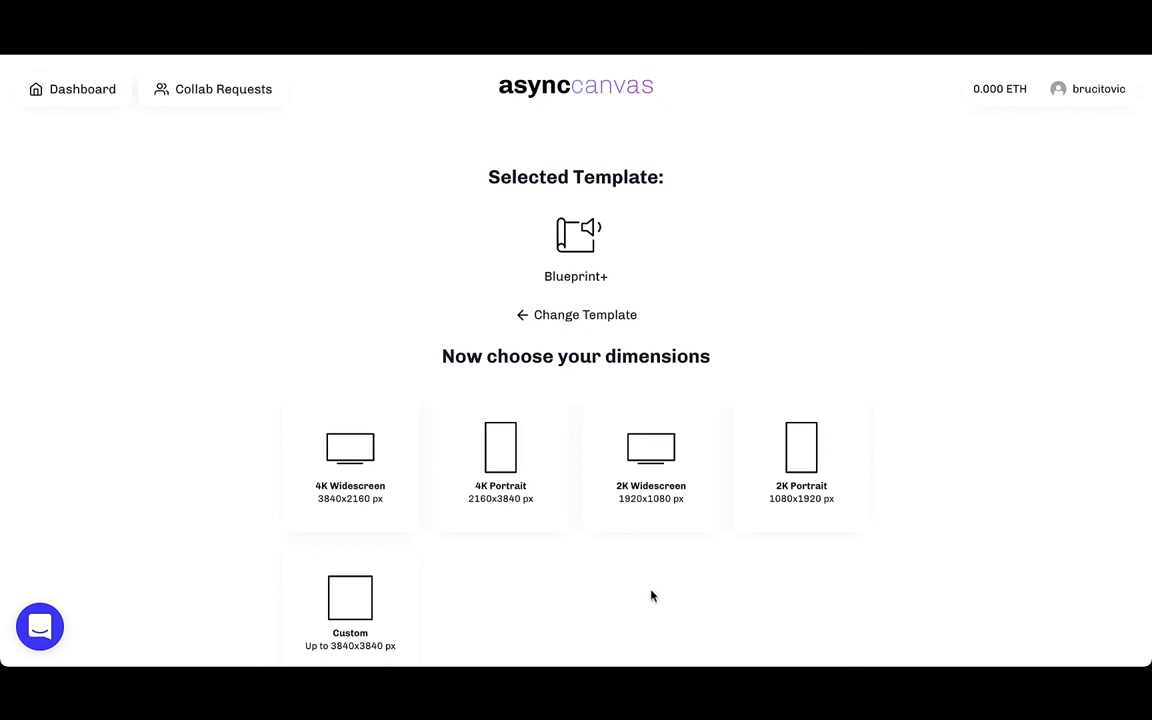
{"action": "mouse_move", "coordinate": [350, 605]}
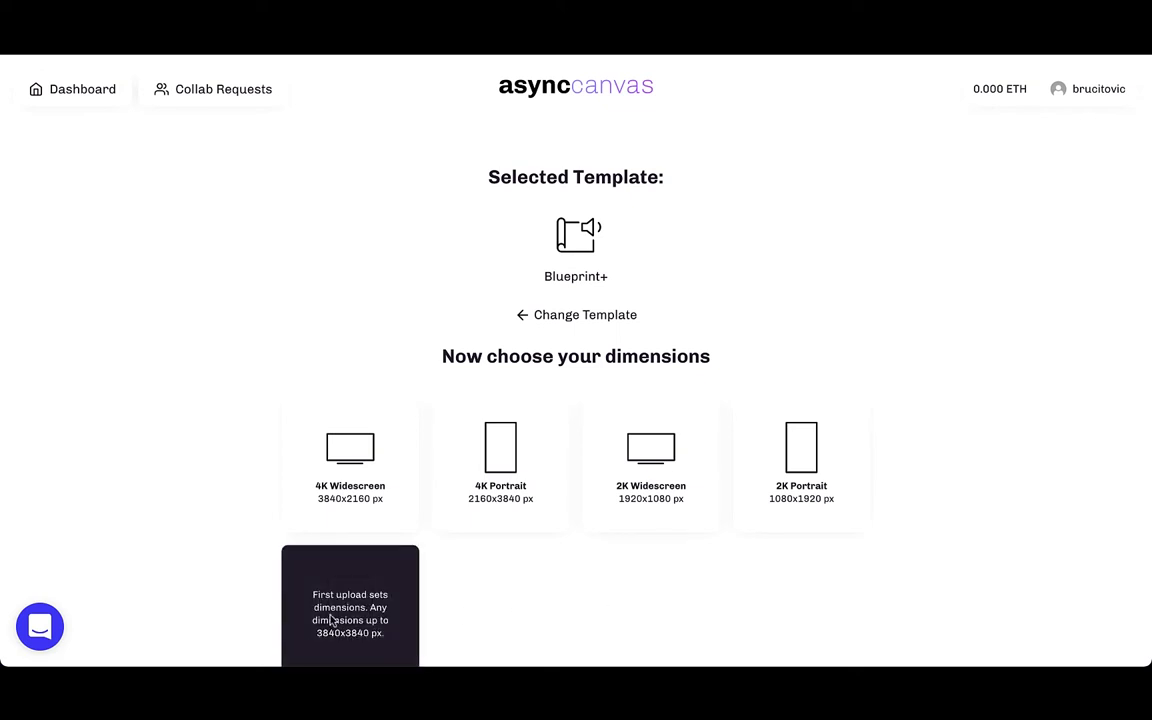
- Choose custom dimensions set by the first upload and review the 1,600-combo builder
{"action": "left_click", "coordinate": [330, 622]}
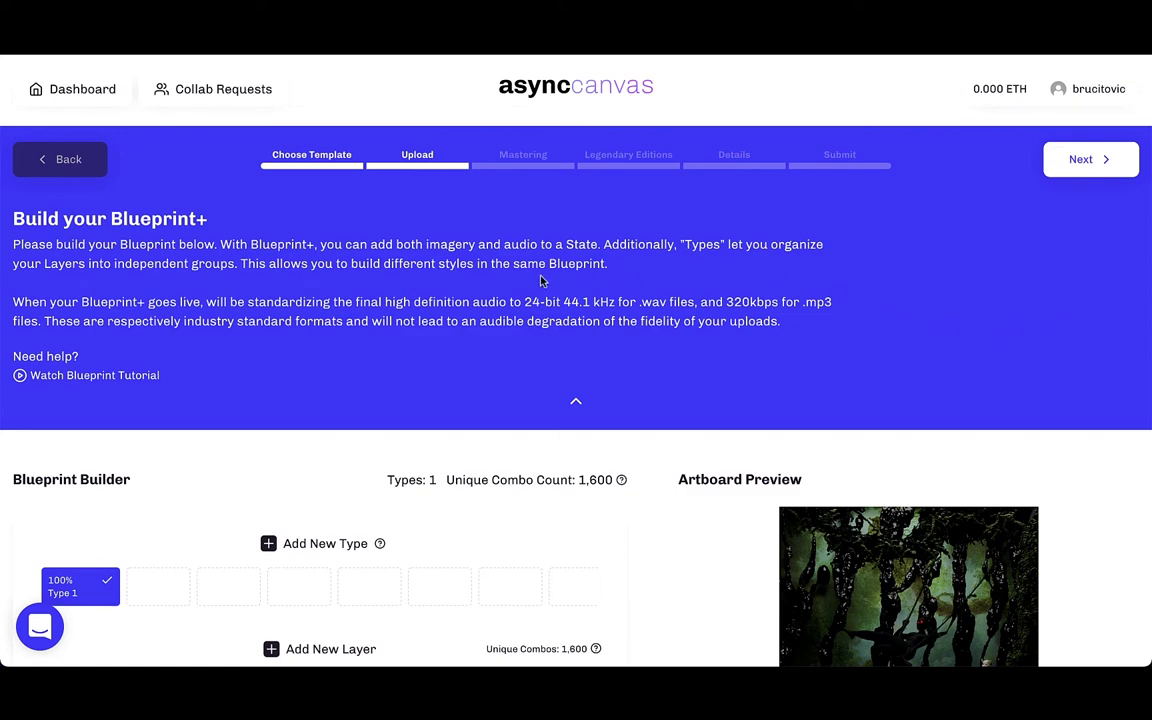
{"action": "scroll", "coordinate": [572, 288], "scroll_direction": "down", "scroll_amount": 2}
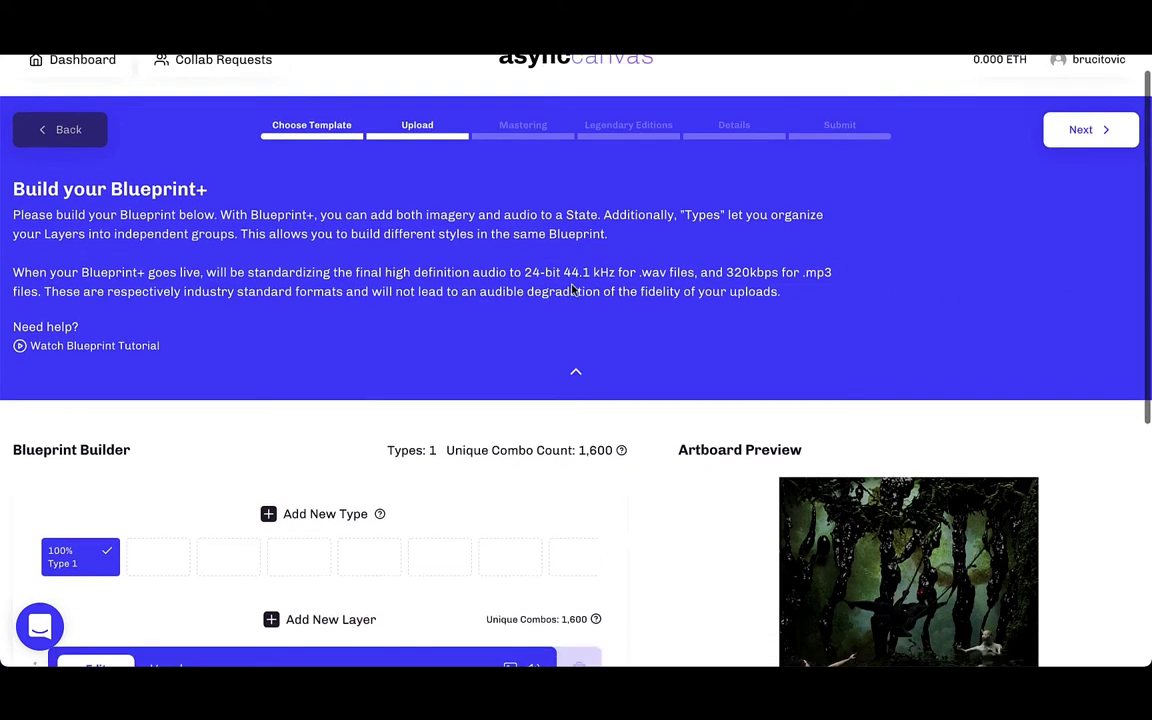
{"action": "scroll", "coordinate": [575, 289], "scroll_direction": "down", "scroll_amount": 1}
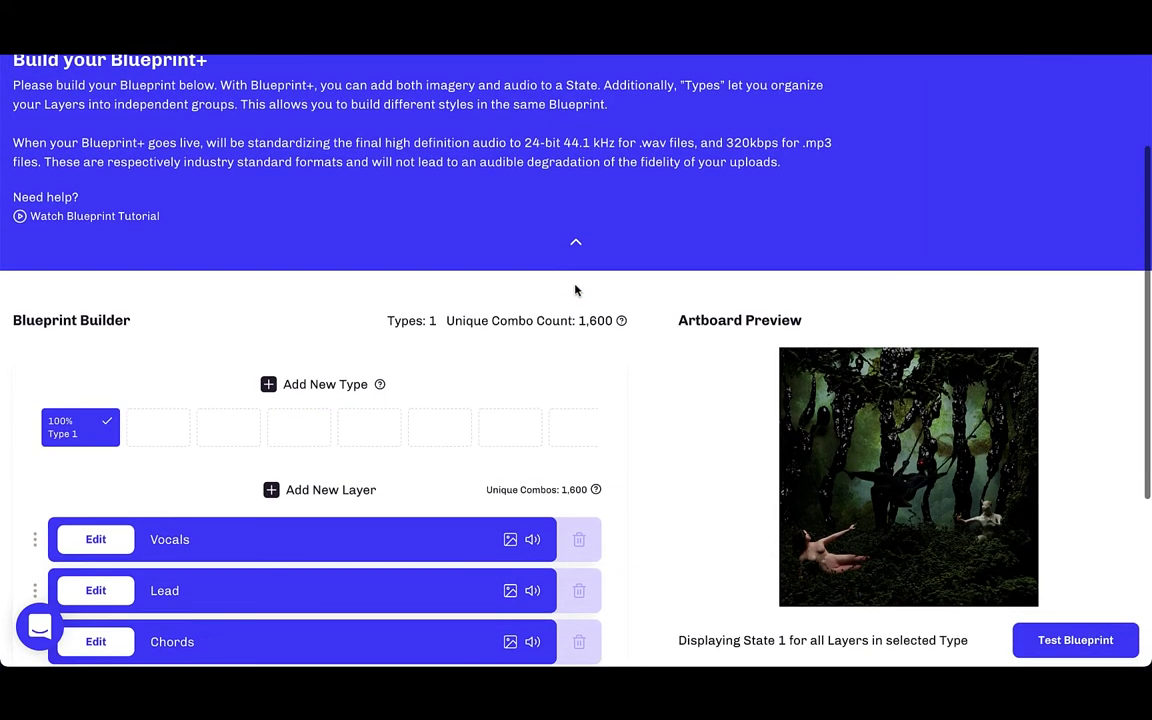
{"action": "scroll", "coordinate": [576, 290], "scroll_direction": "up", "scroll_amount": 3}
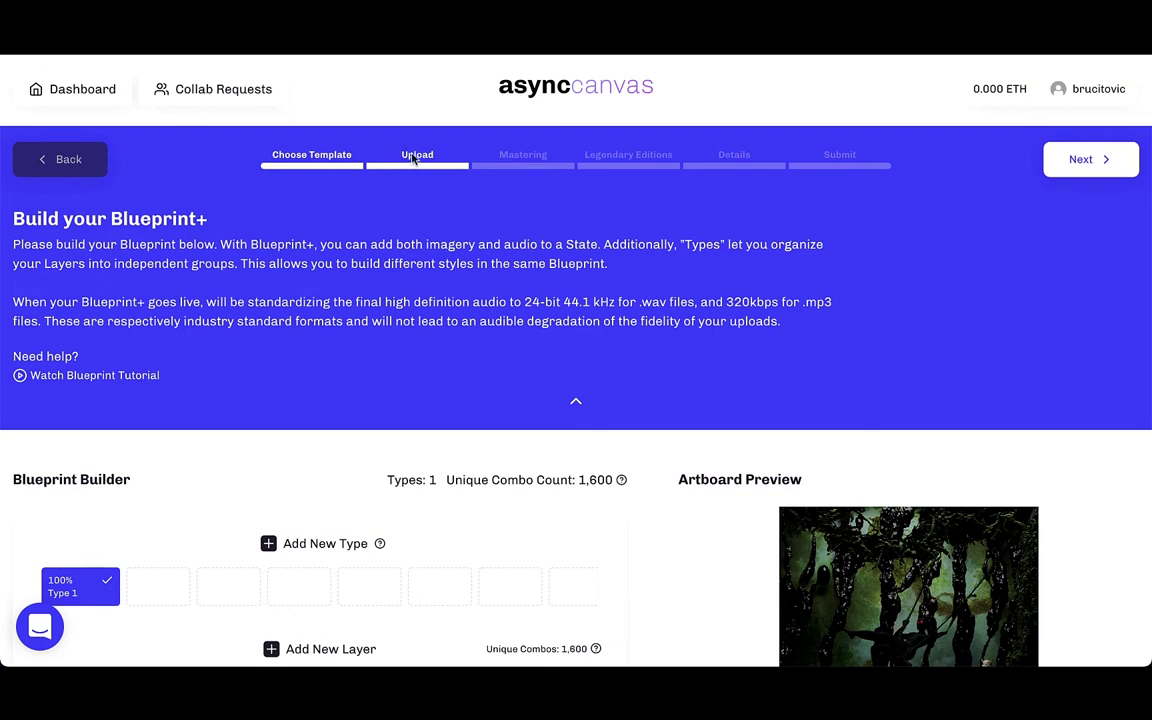
{"action": "scroll", "coordinate": [470, 248], "scroll_direction": "down", "scroll_amount": 1}
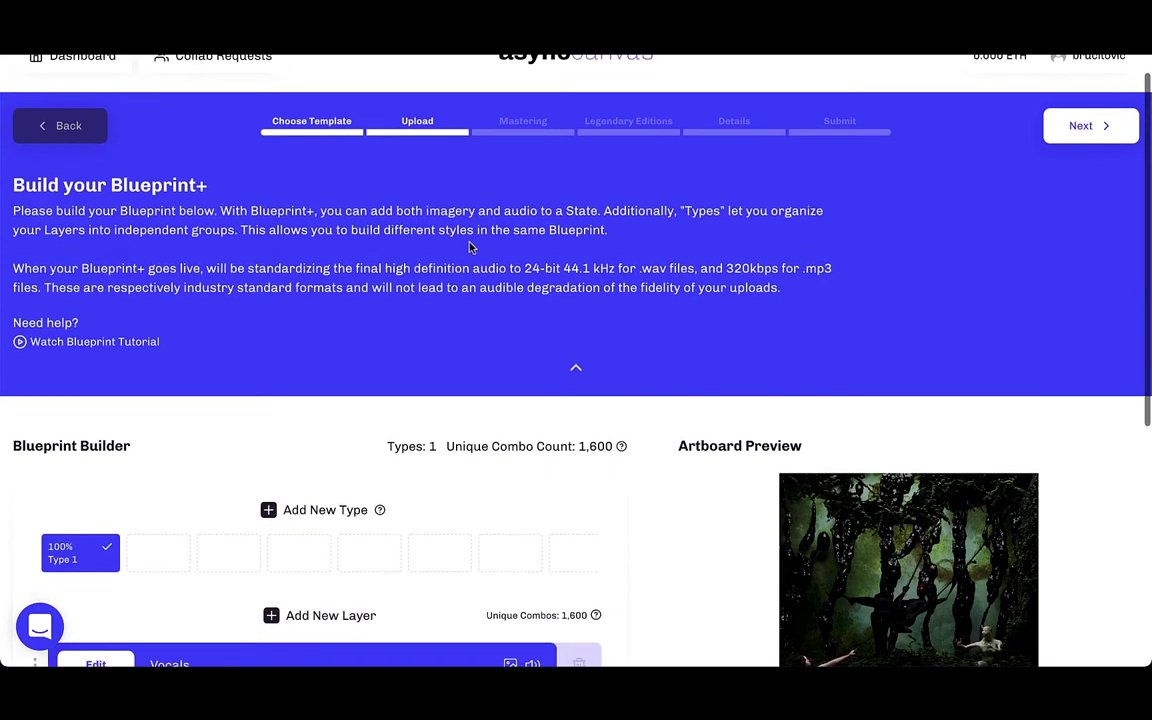
{"action": "scroll", "coordinate": [260, 530], "scroll_direction": "down", "scroll_amount": 1}
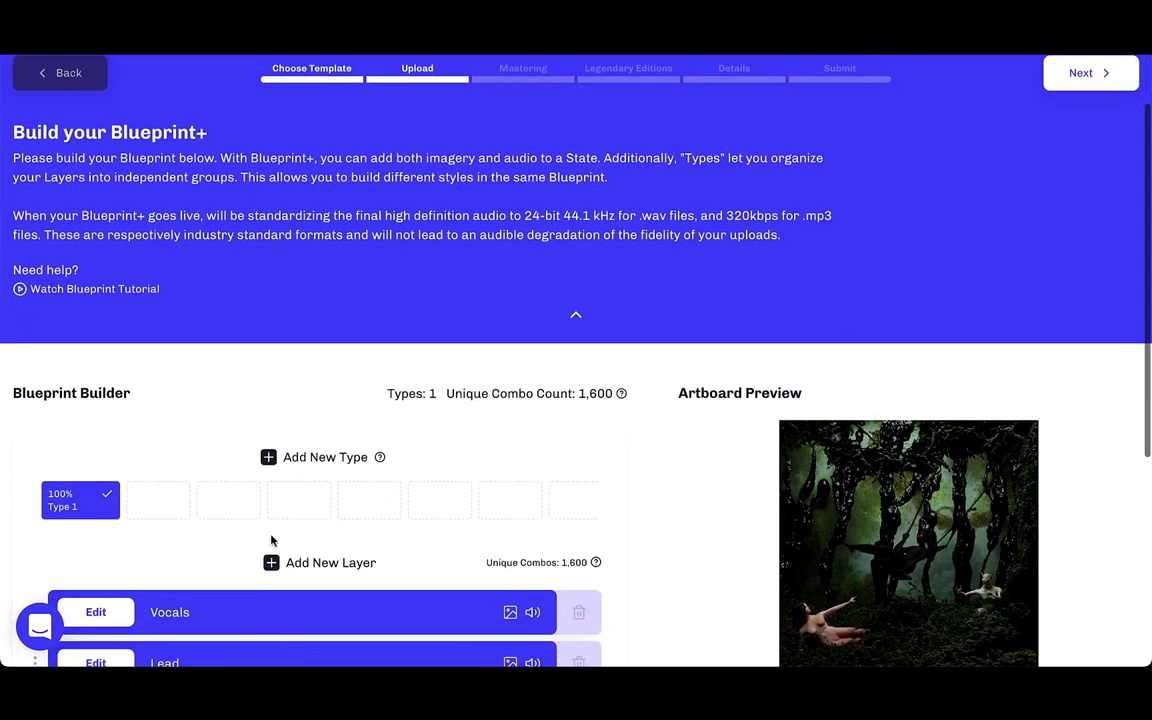
{"action": "scroll", "coordinate": [400, 512], "scroll_direction": "down", "scroll_amount": 2}
{"action": "scroll", "coordinate": [465, 502], "scroll_direction": "down", "scroll_amount": 1}
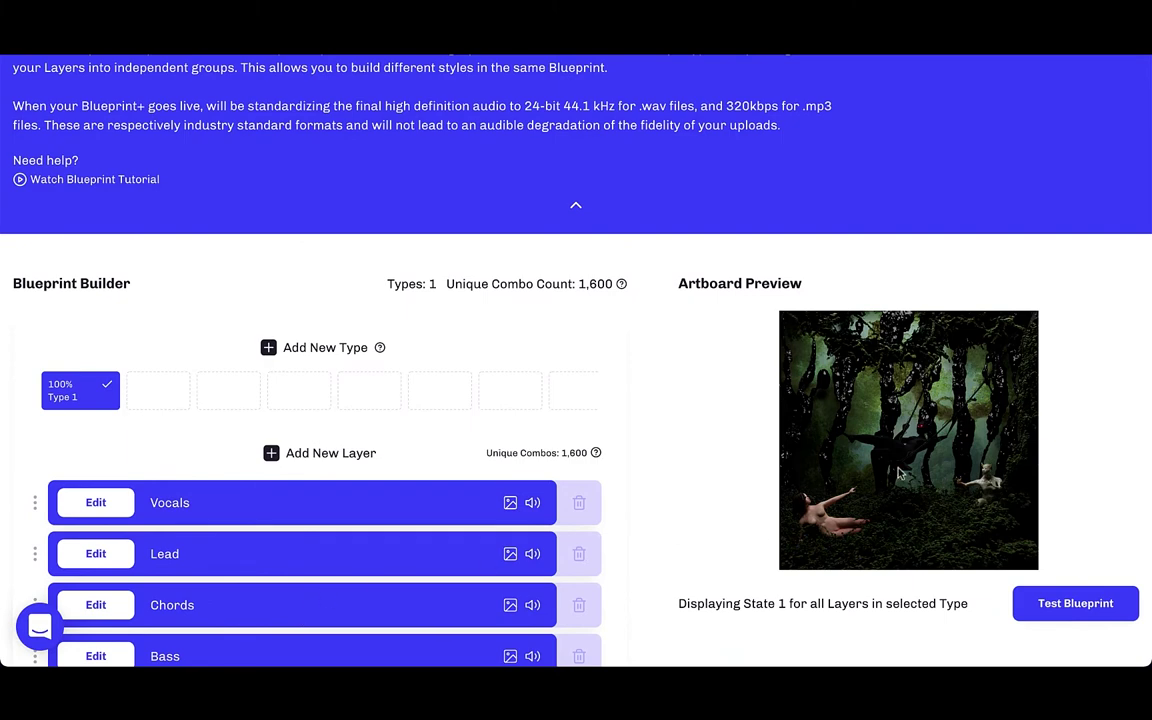
{"action": "scroll", "coordinate": [930, 470], "scroll_direction": "down", "scroll_amount": 2}
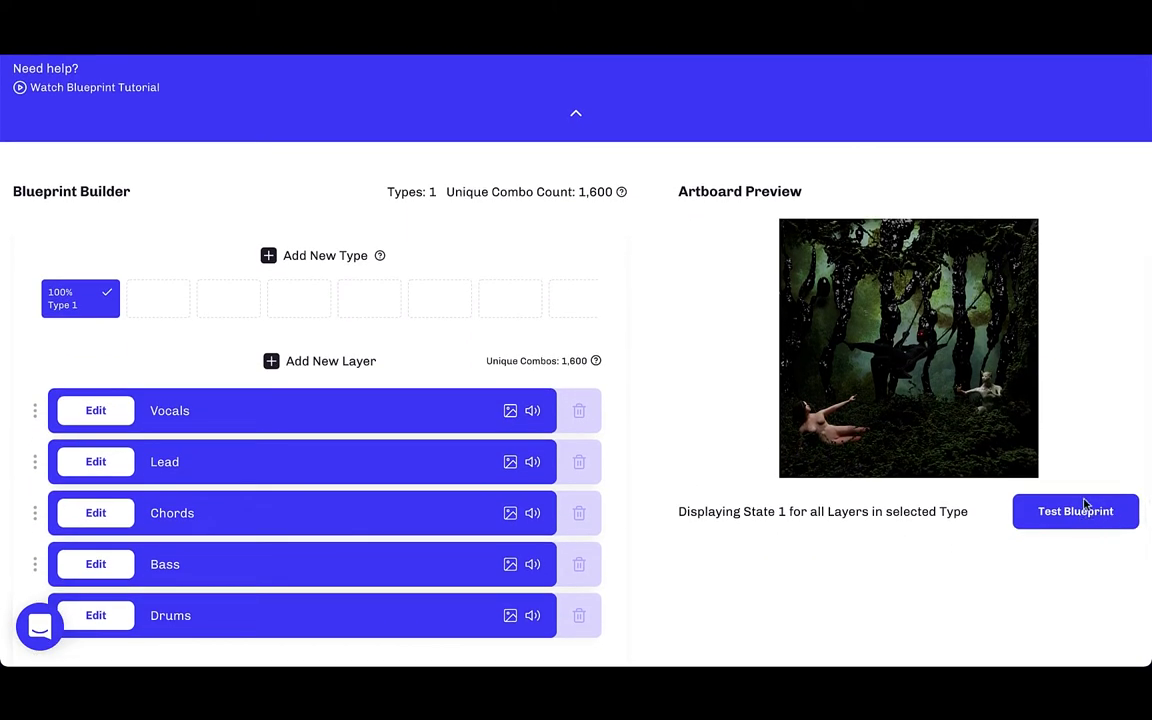
{"action": "scroll", "coordinate": [519, 231], "scroll_direction": "down", "scroll_amount": 1}
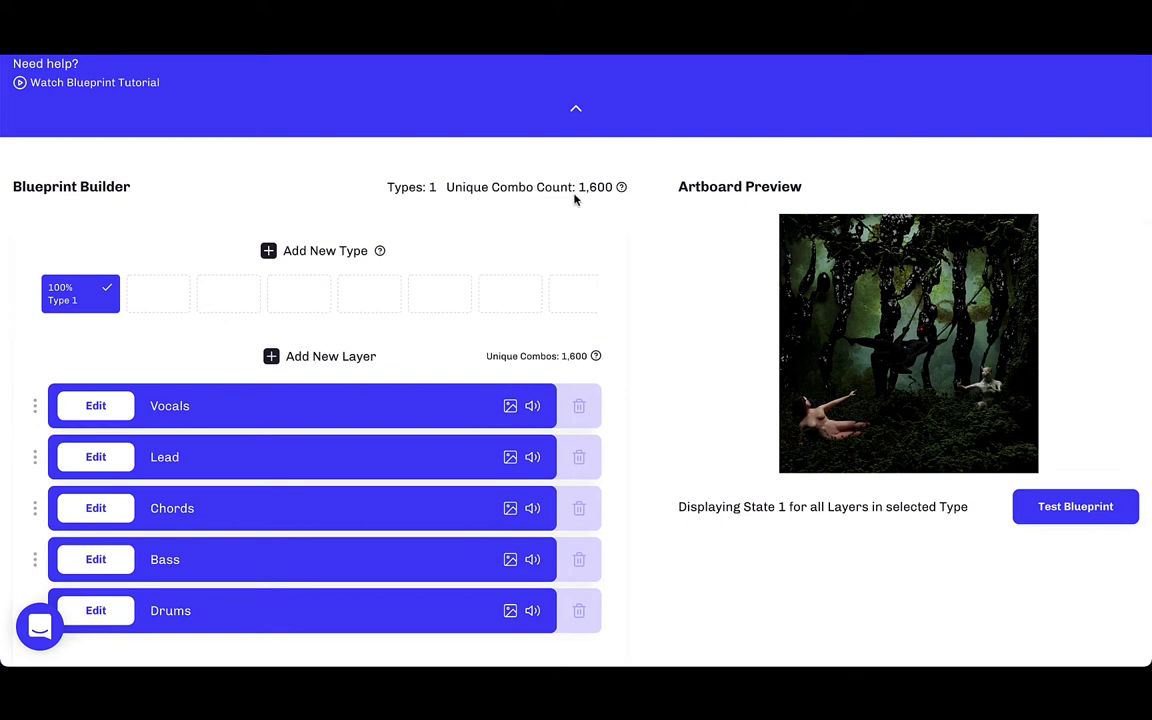
{"action": "scroll", "coordinate": [673, 265], "scroll_direction": "down", "scroll_amount": 1}
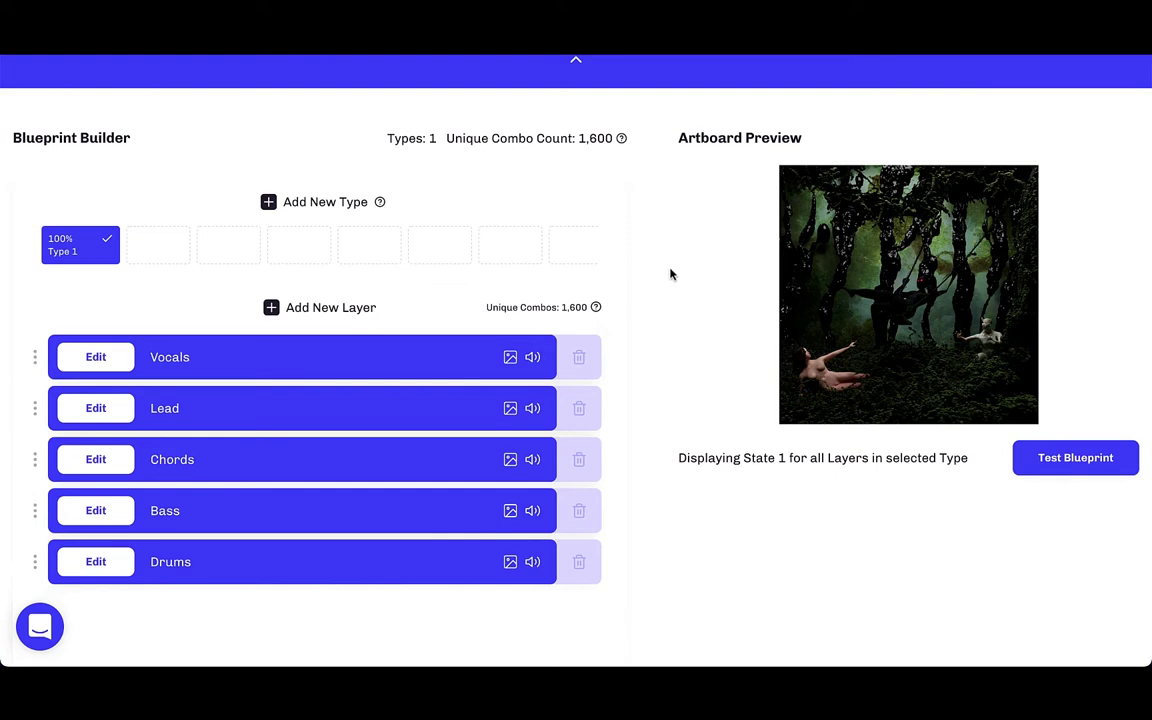
{"action": "scroll", "coordinate": [671, 275], "scroll_direction": "up", "scroll_amount": 1}
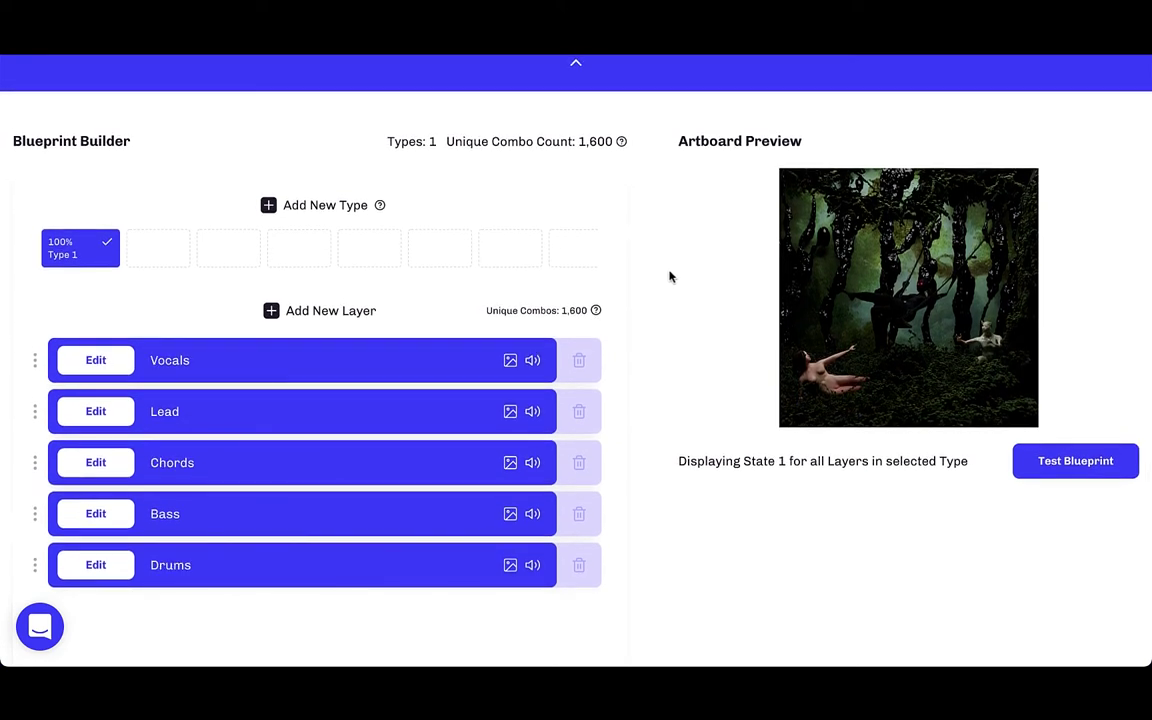
{"action": "scroll", "coordinate": [671, 277], "scroll_direction": "up", "scroll_amount": 1}
{"action": "scroll", "coordinate": [671, 277], "scroll_direction": "down", "scroll_amount": 1}
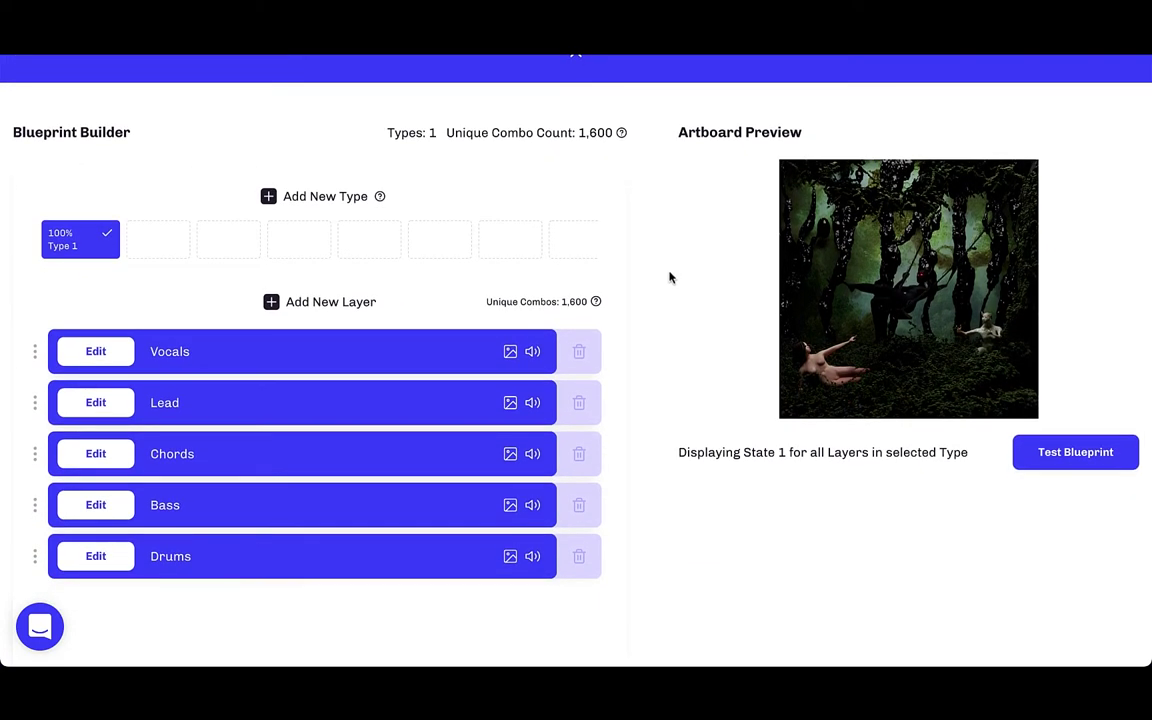
{"action": "scroll", "coordinate": [669, 276], "scroll_direction": "down", "scroll_amount": 1}
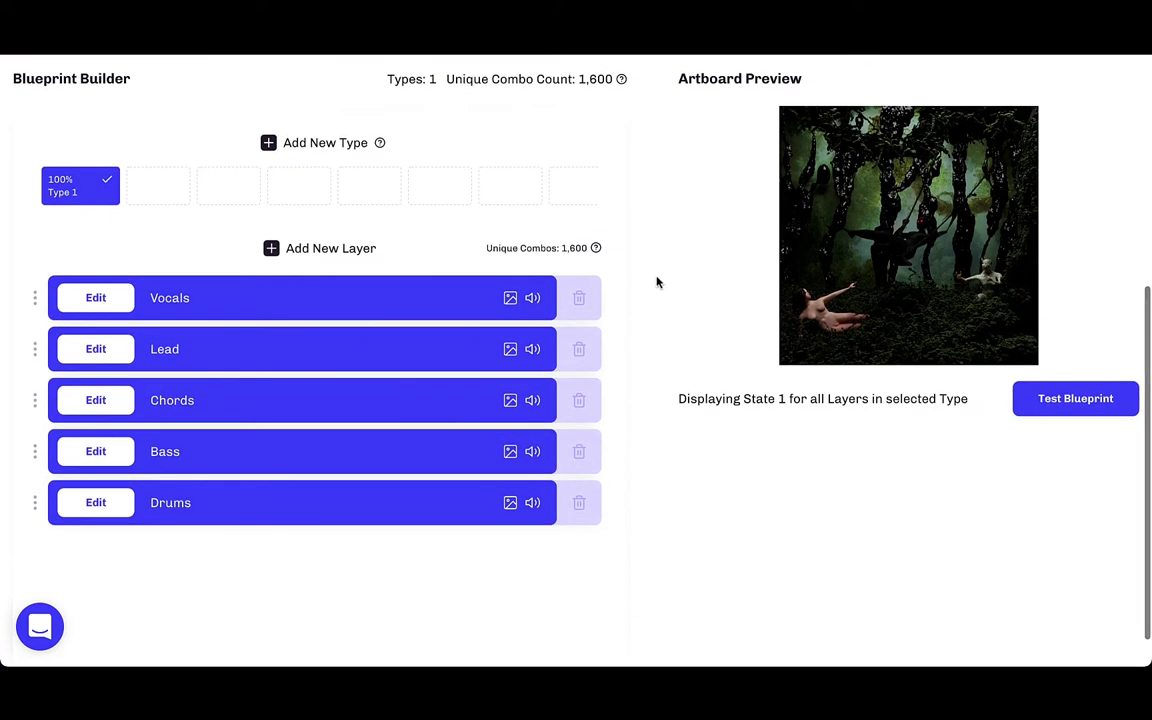
{"action": "scroll", "coordinate": [656, 283], "scroll_direction": "up", "scroll_amount": 1}
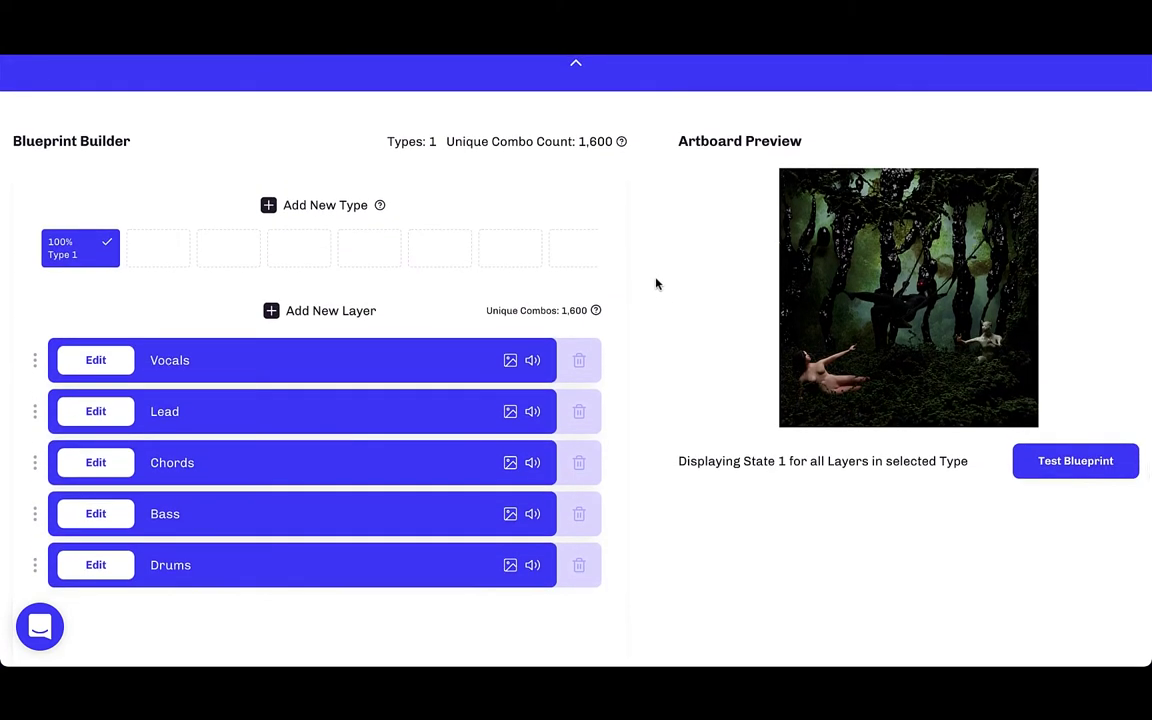
{"action": "scroll", "coordinate": [655, 283], "scroll_direction": "up", "scroll_amount": 1}
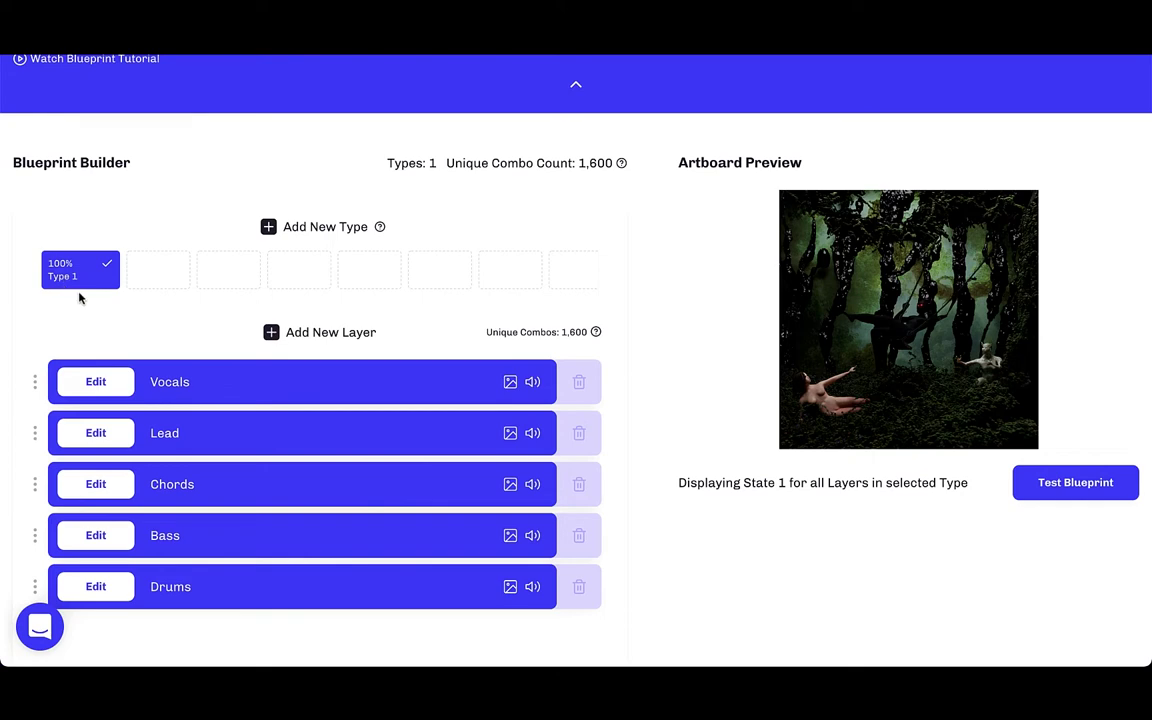
{"action": "scroll", "coordinate": [108, 302], "scroll_direction": "down", "scroll_amount": 2}
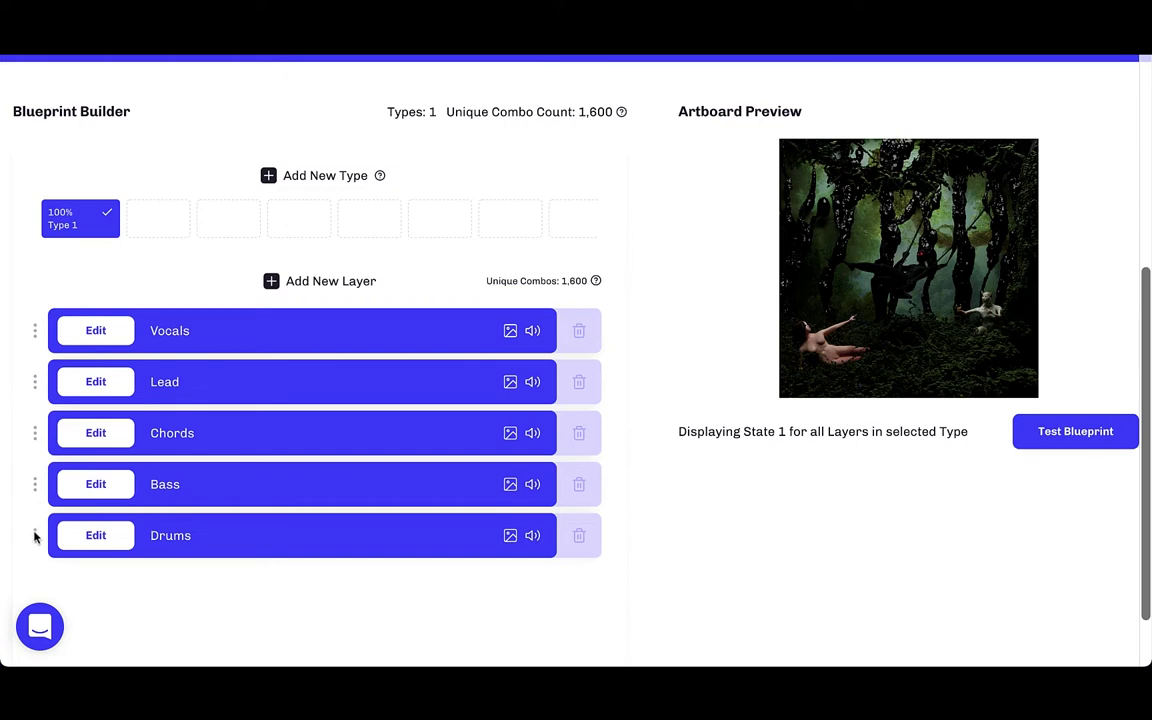
{"action": "mouse_move", "coordinate": [33, 484]}
{"action": "left_mouse_down"}
{"action": "mouse_move", "coordinate": [26, 450]}
{"action": "mouse_move", "coordinate": [30, 475]}
{"action": "left_mouse_up"}
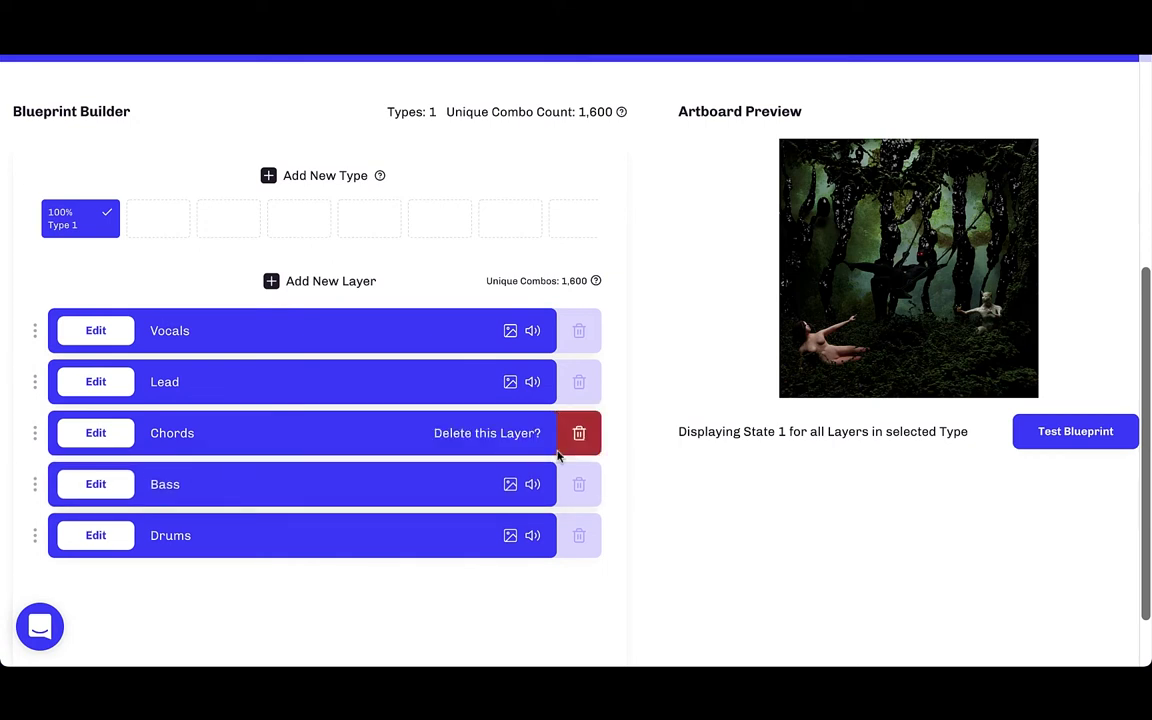
{"action": "scroll", "coordinate": [680, 430], "scroll_direction": "up", "scroll_amount": 1}
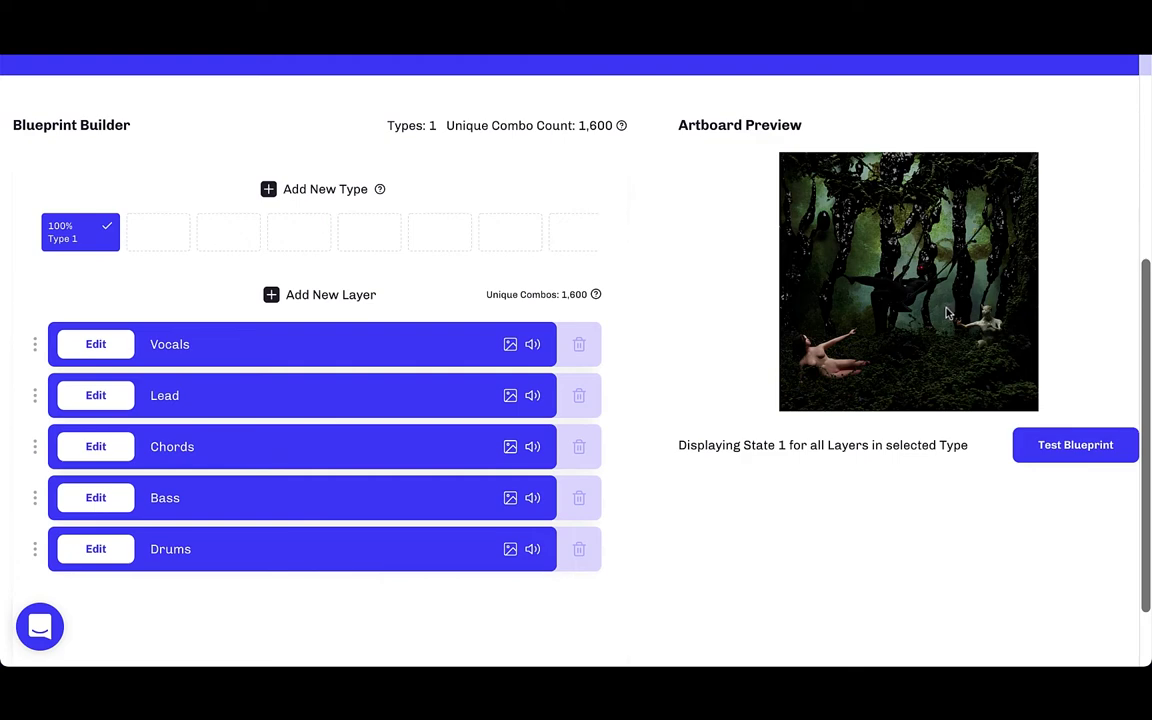
{"action": "scroll", "coordinate": [944, 313], "scroll_direction": "down", "scroll_amount": 1}
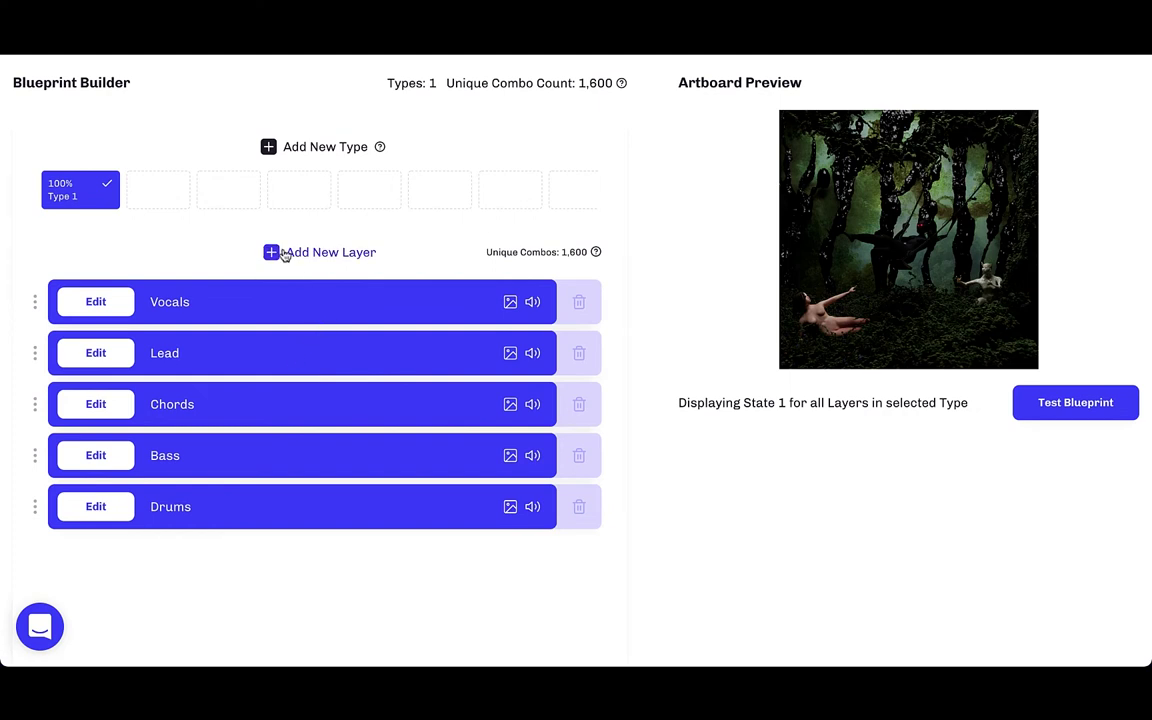
- Add a sixth layer above Vocals, raising combos to 3,200
{"action": "left_click", "coordinate": [284, 253]}
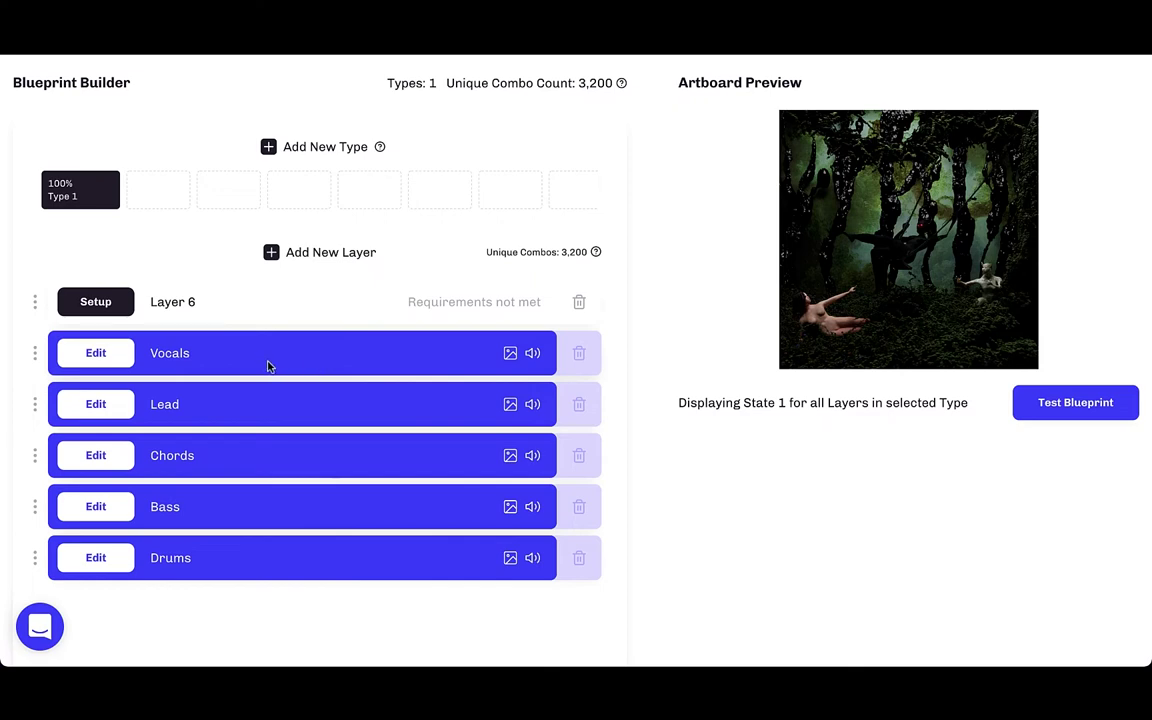
- Open Layer 6's setup and give it the title FX
{"action": "left_click", "coordinate": [96, 303]}
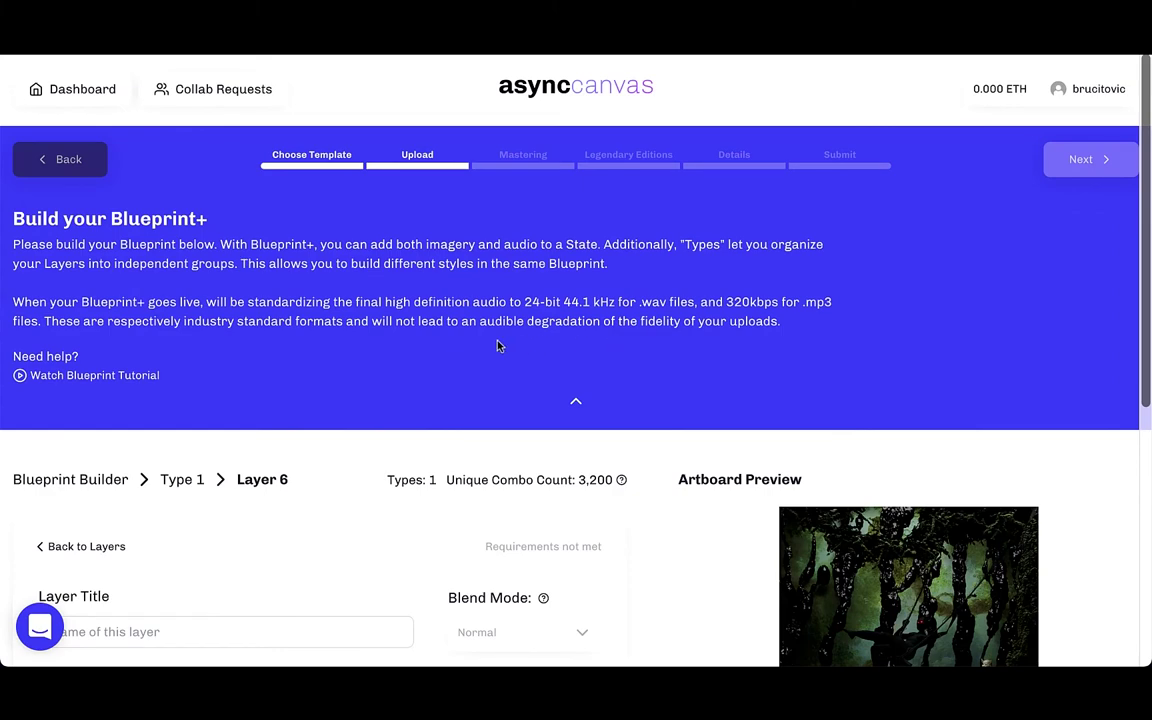
{"action": "scroll", "coordinate": [442, 368], "scroll_direction": "down", "scroll_amount": 2}
{"action": "scroll", "coordinate": [330, 383], "scroll_direction": "down", "scroll_amount": 2}
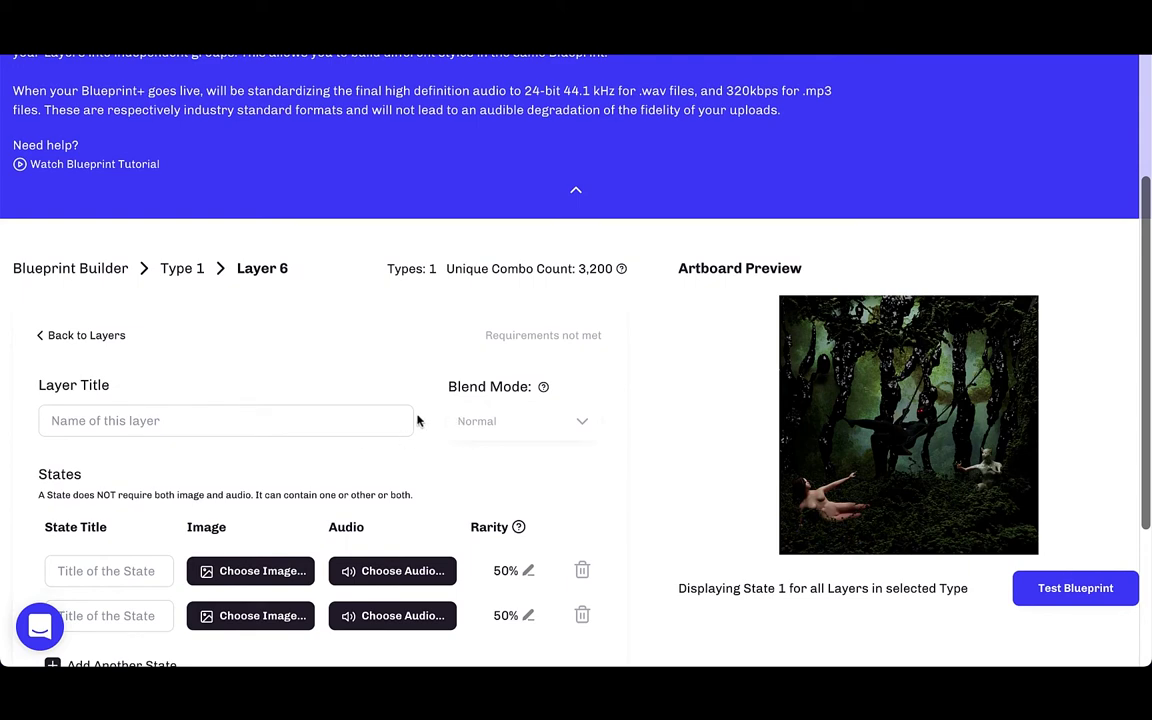
{"action": "scroll", "coordinate": [300, 430], "scroll_direction": "down", "scroll_amount": 2}
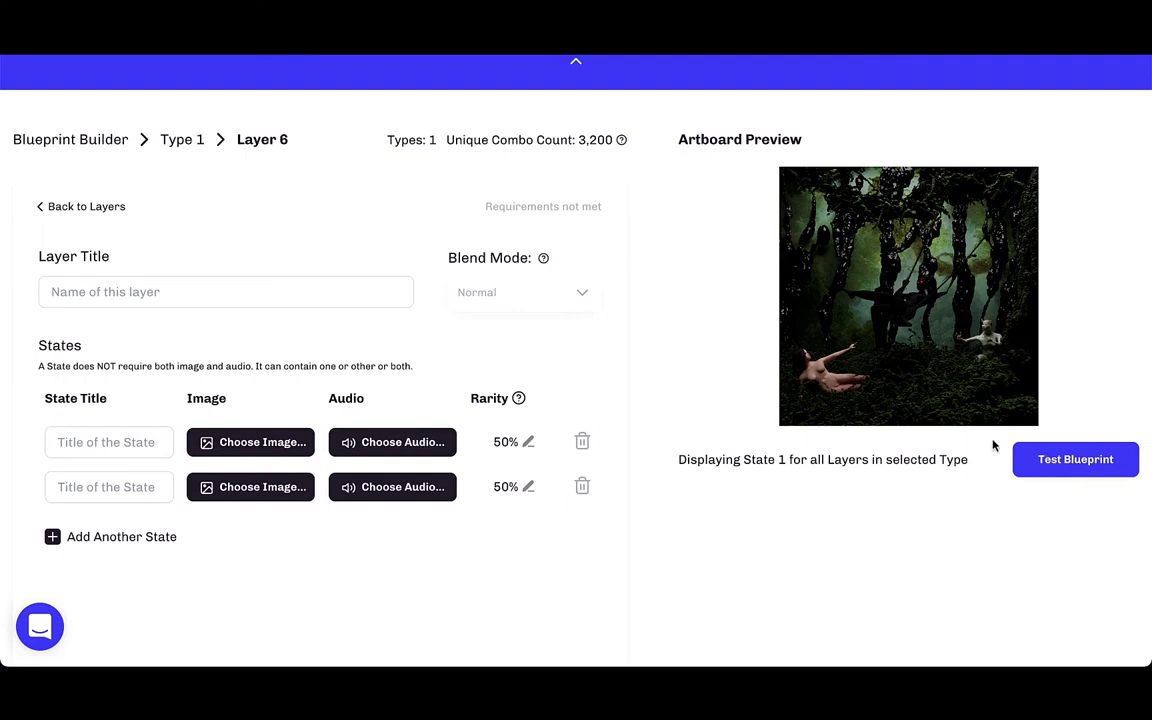
{"action": "scroll", "coordinate": [483, 396], "scroll_direction": "up", "scroll_amount": 1}
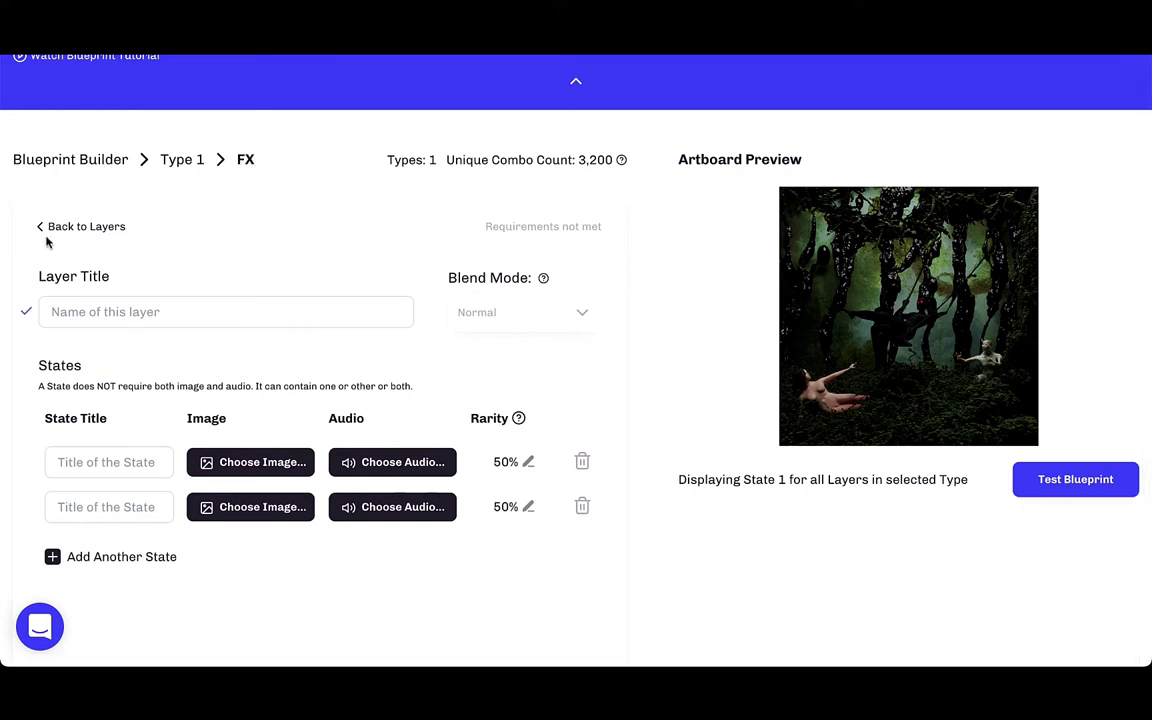
{"action": "left_click", "coordinate": [151, 311]}
{"action": "type", "text": "F"}
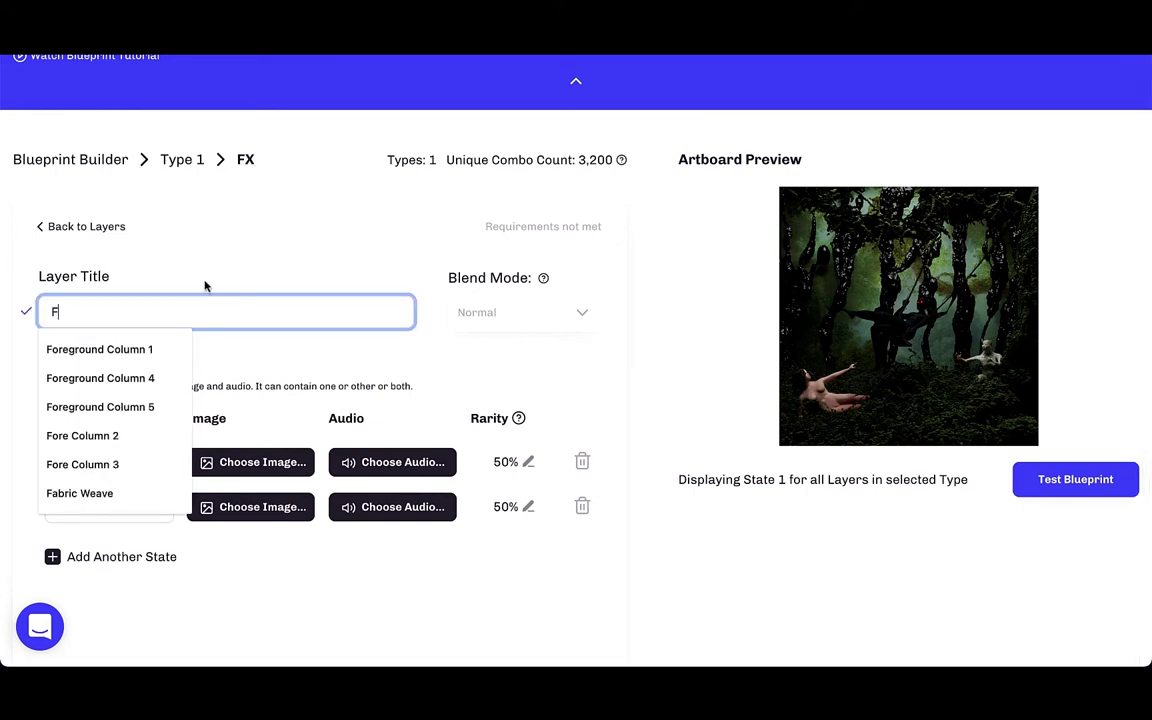
{"action": "type", "text": "X"}
{"action": "left_click", "coordinate": [237, 262]}
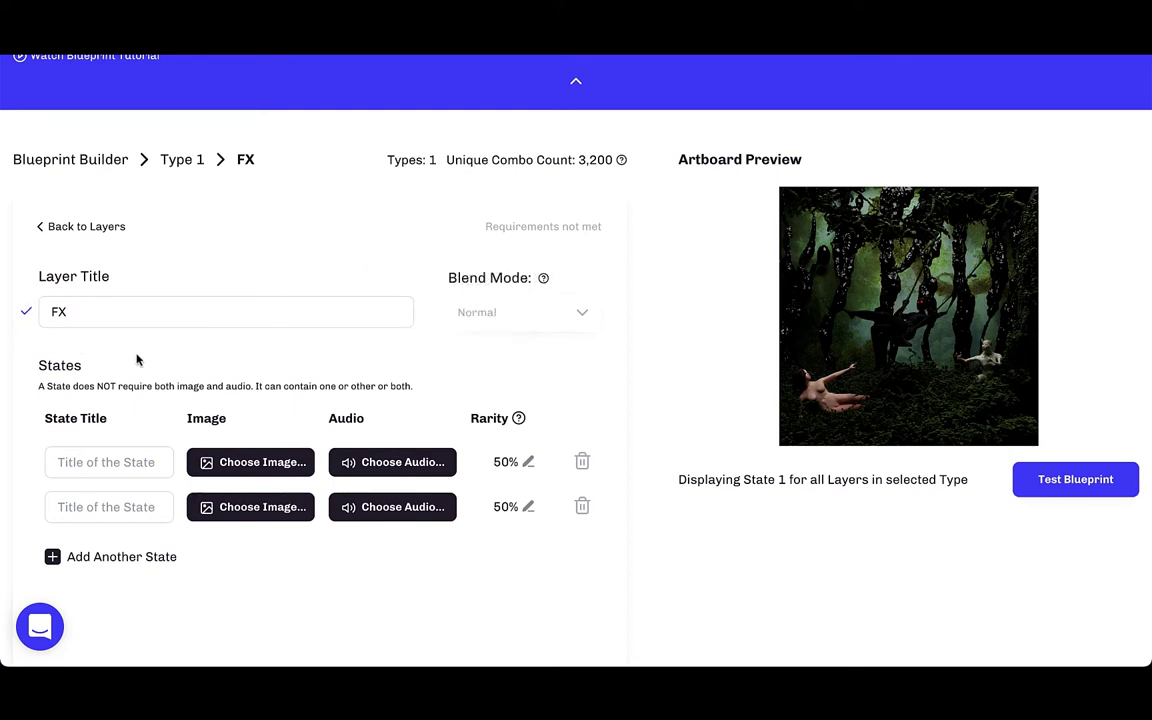
- Give the first FX state the image Dejection.png from Layer 6 - FX (Visuals) and the title Dejection
{"action": "left_click", "coordinate": [249, 466]}
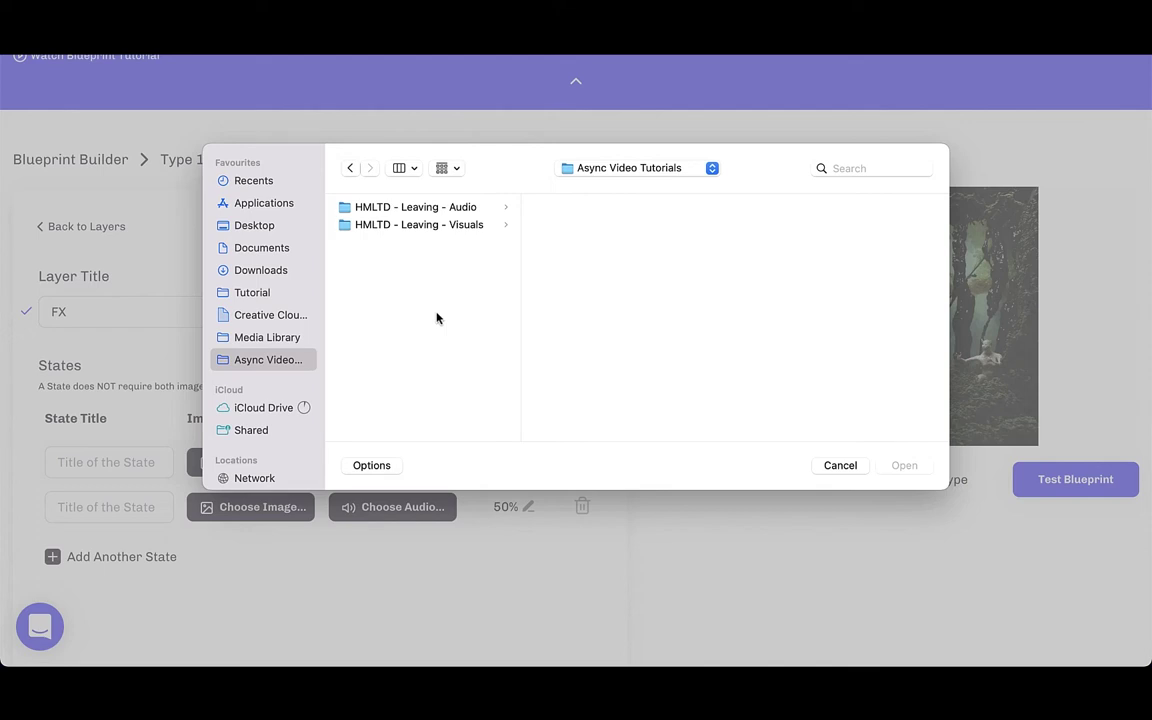
{"action": "left_click", "coordinate": [427, 226]}
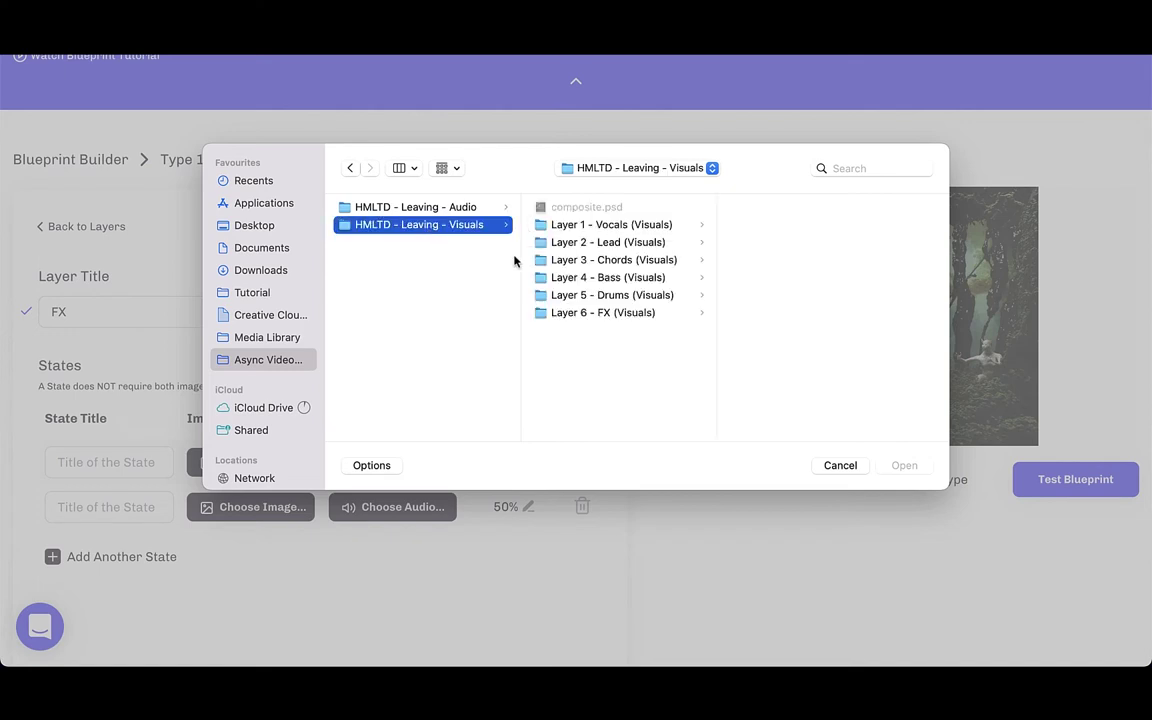
{"action": "left_click", "coordinate": [606, 314]}
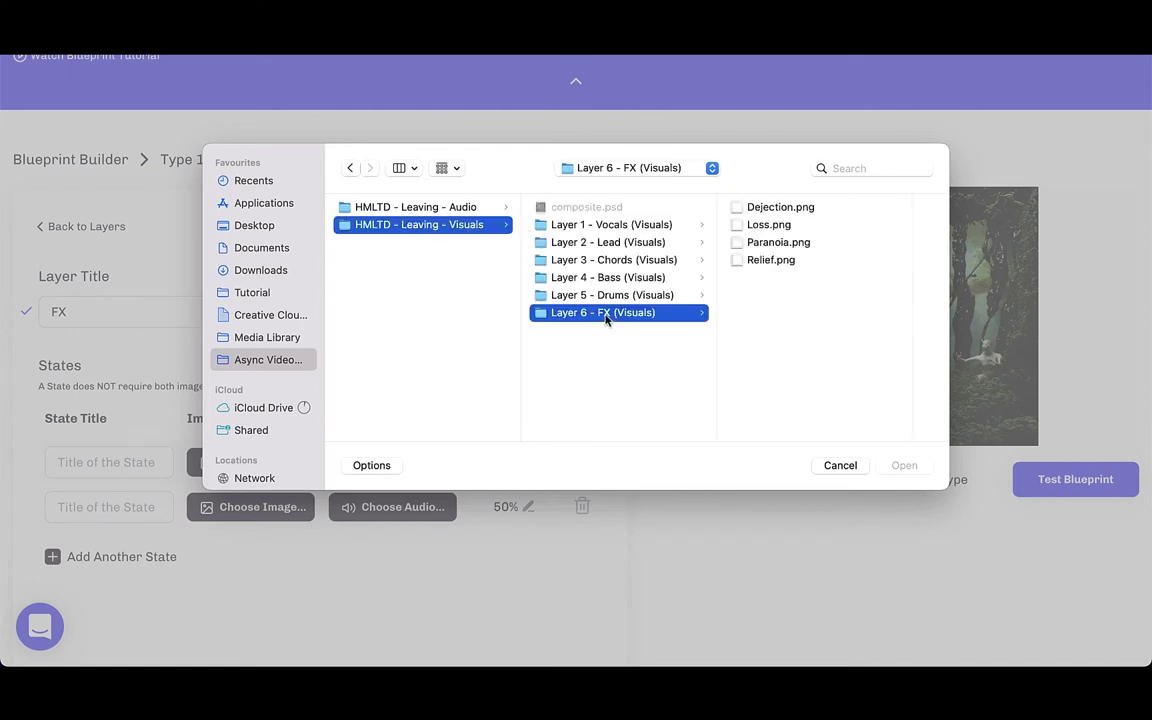
{"action": "double_click", "coordinate": [779, 208]}
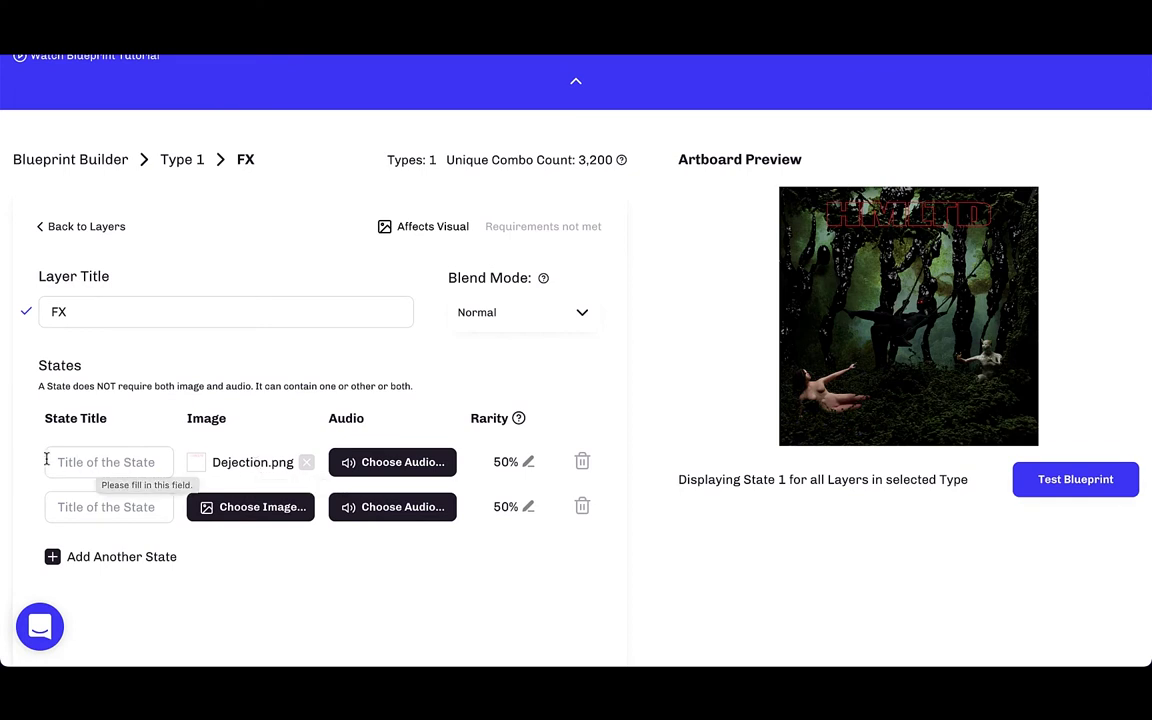
{"action": "left_click", "coordinate": [92, 461]}
{"action": "type", "text": "Dejec"}
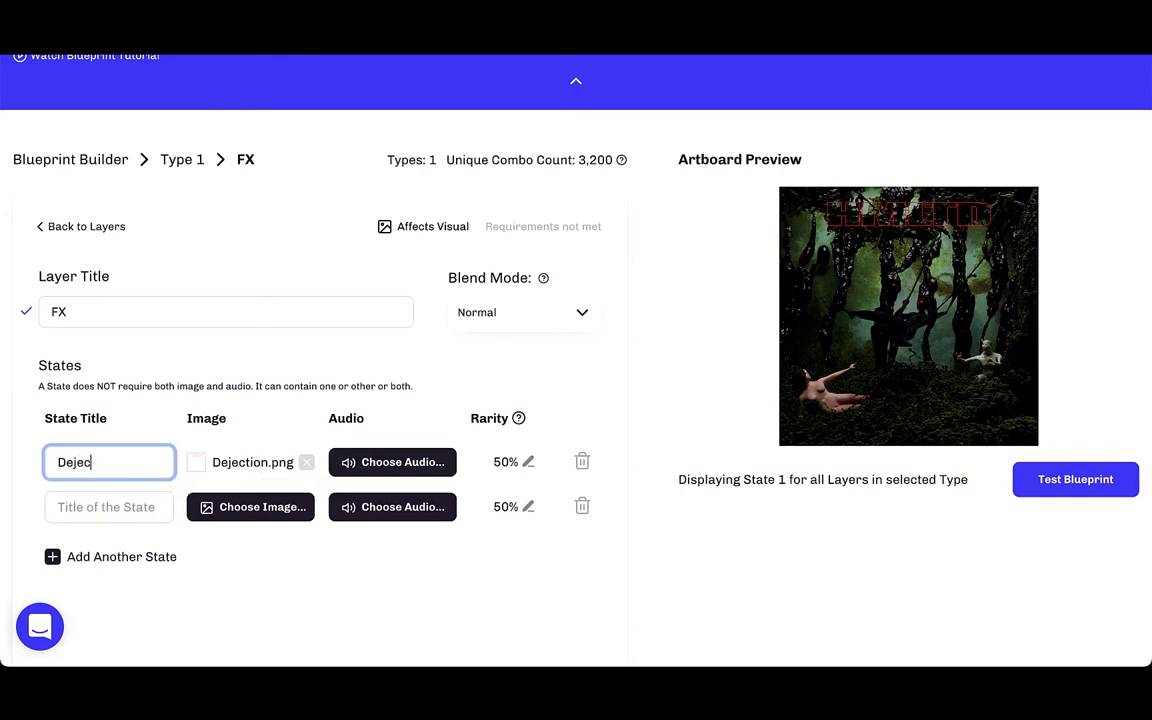
{"action": "type", "text": "tion"}
- Attach Dejection.mp3 from HMLTD - Leaving - Audio > Layer 6 - FX to the first state
{"action": "left_click", "coordinate": [403, 462]}
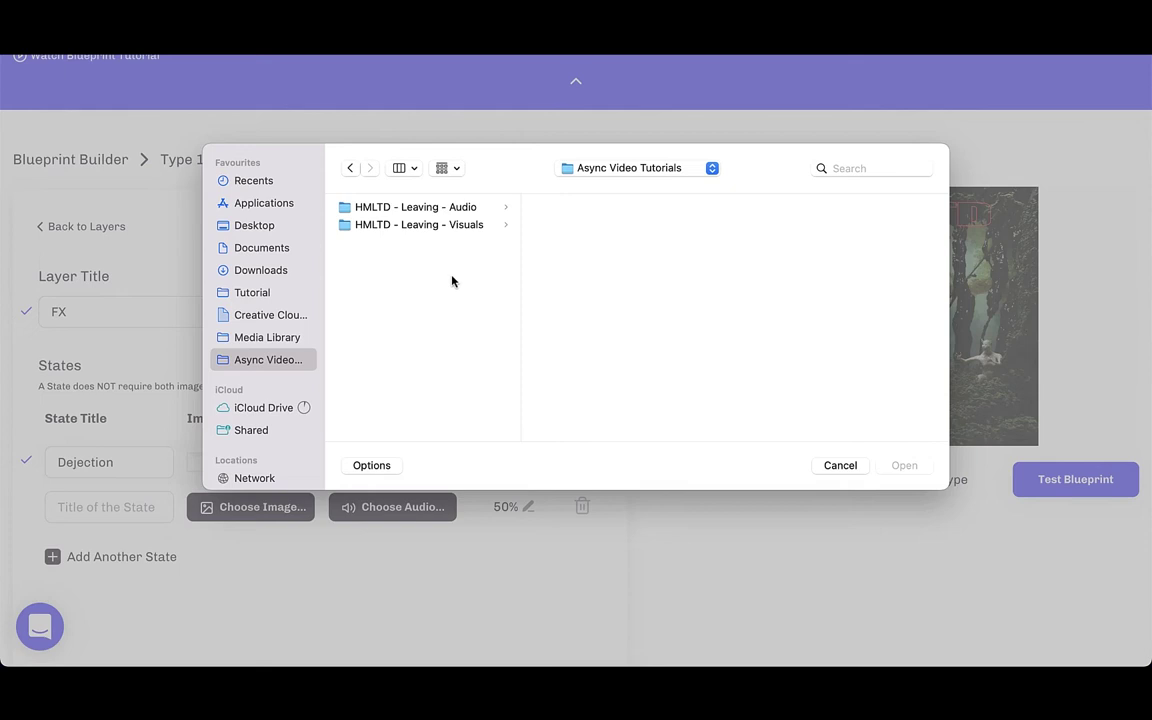
{"action": "left_click", "coordinate": [470, 207]}
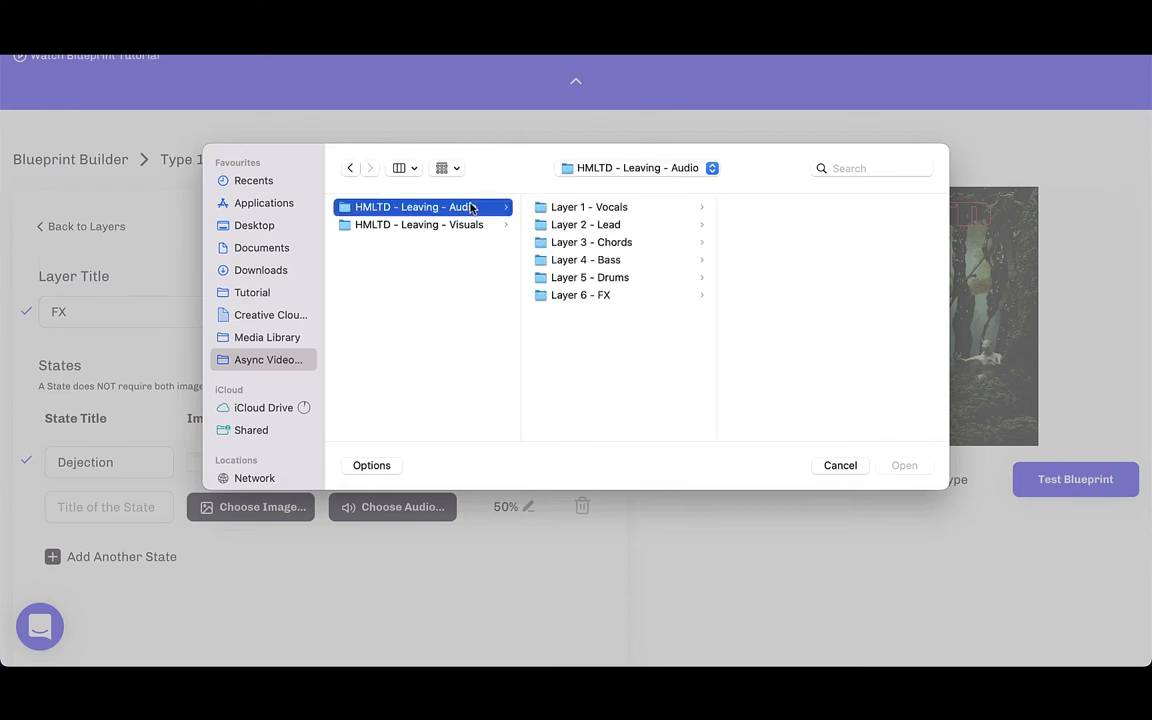
{"action": "left_click", "coordinate": [557, 295]}
{"action": "left_click", "coordinate": [757, 212]}
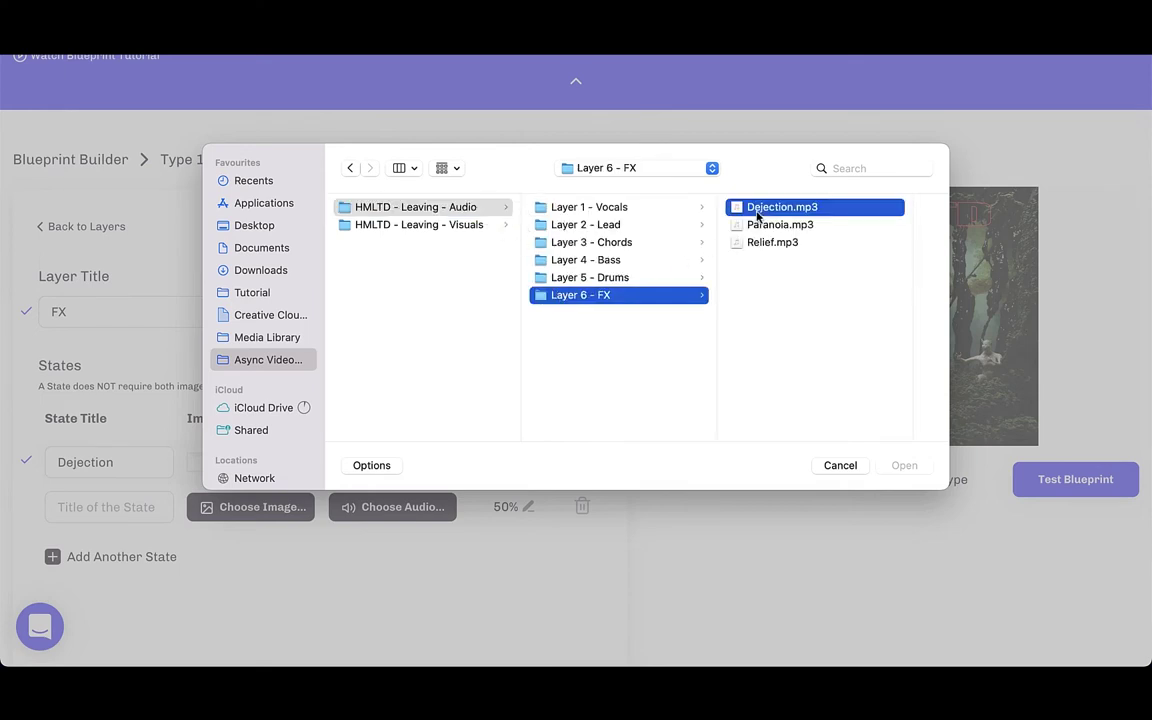
{"action": "left_click", "coordinate": [905, 468]}
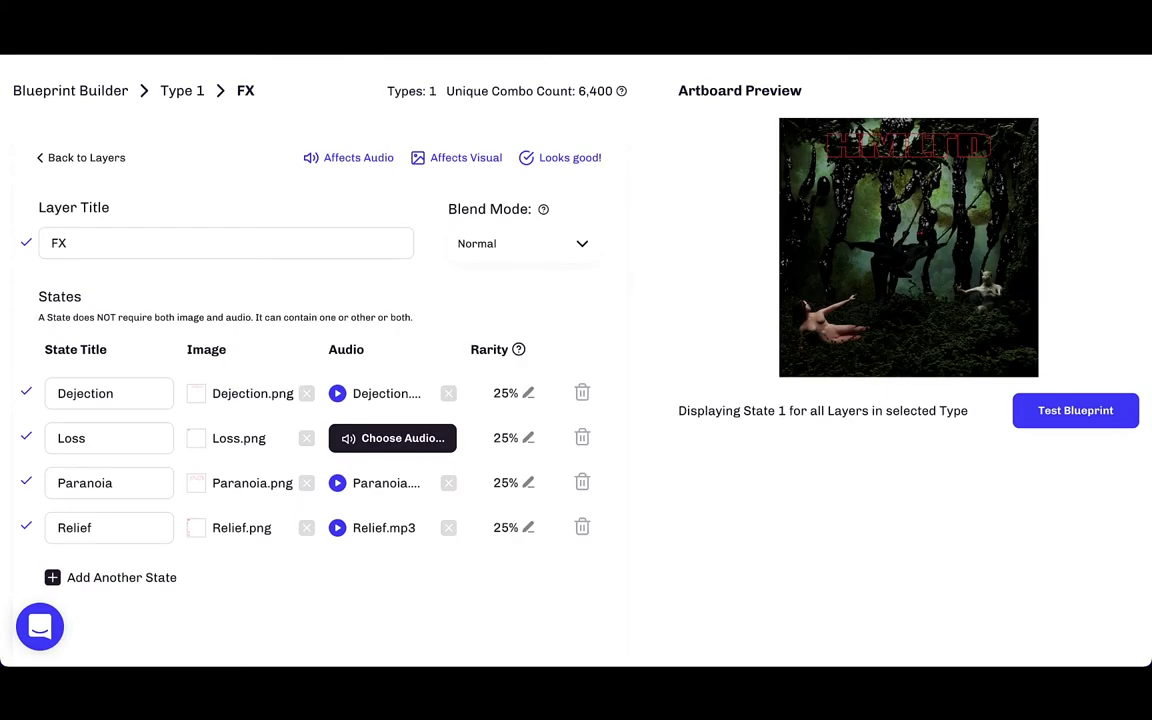
- Scroll up through the FX layer's four 25% states: Dejection, Loss, Paranoia and Relief
{"action": "scroll", "coordinate": [442, 483], "scroll_direction": "up", "scroll_amount": 1}
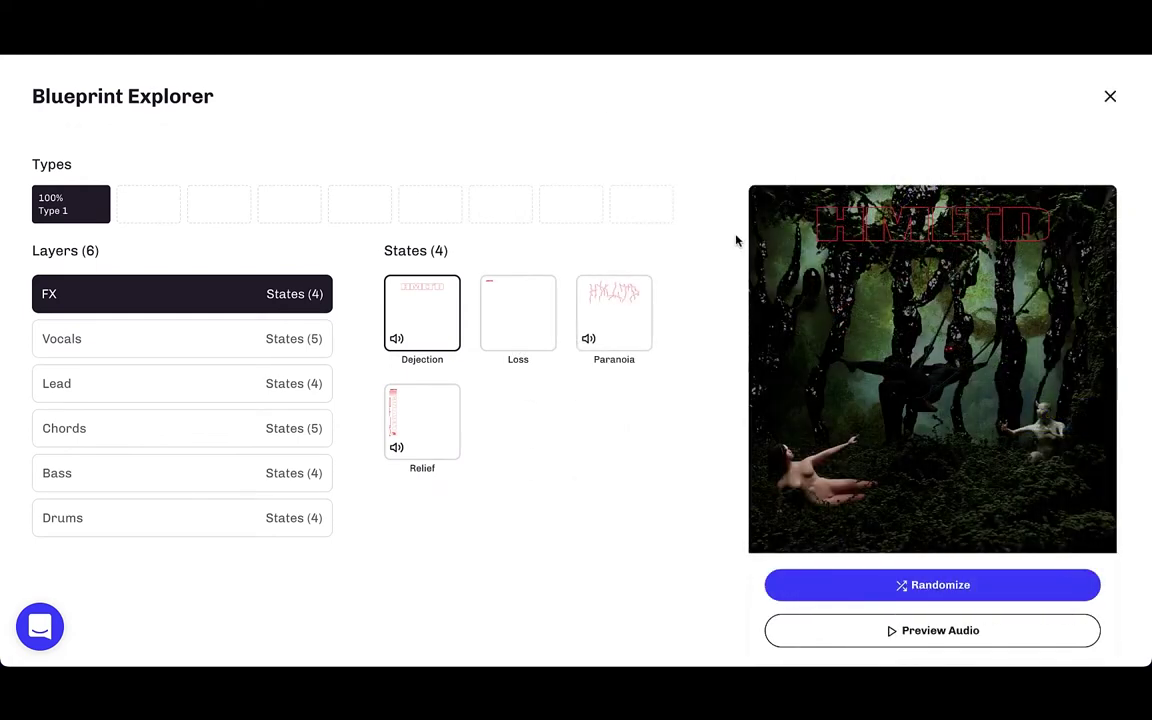
{"action": "mouse_move", "coordinate": [518, 313]}
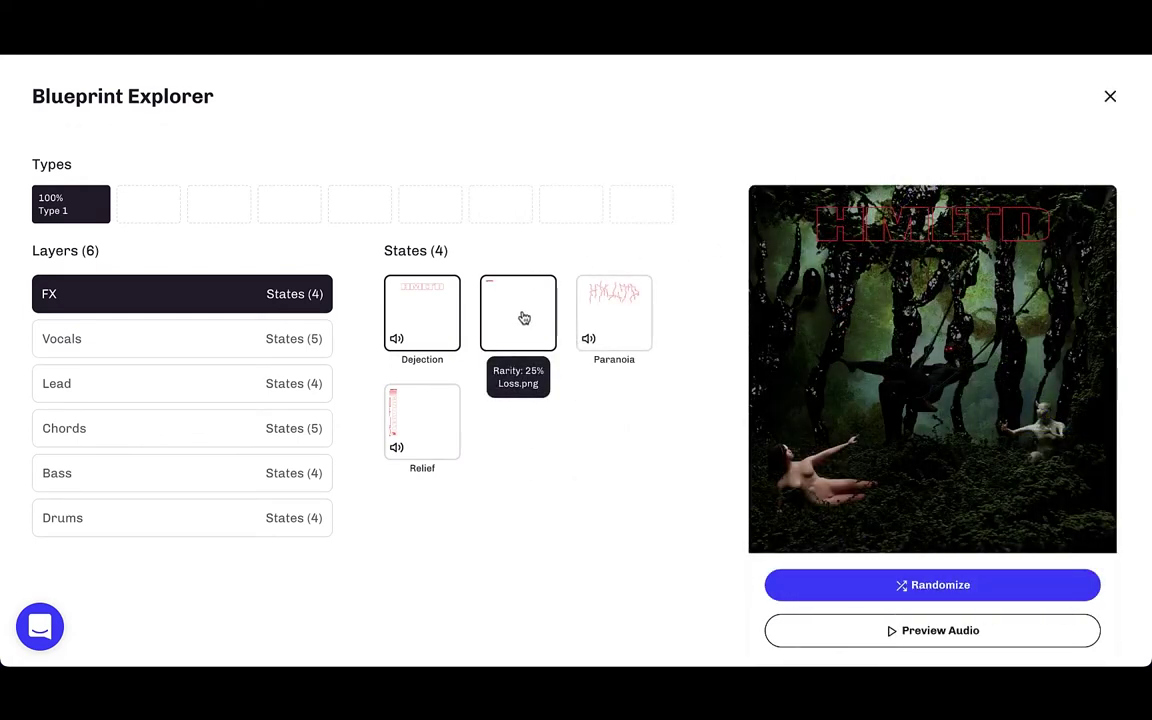
- Inspect the Lead and Bass layers' states in the Blueprint Explorer
{"action": "left_click", "coordinate": [158, 378]}
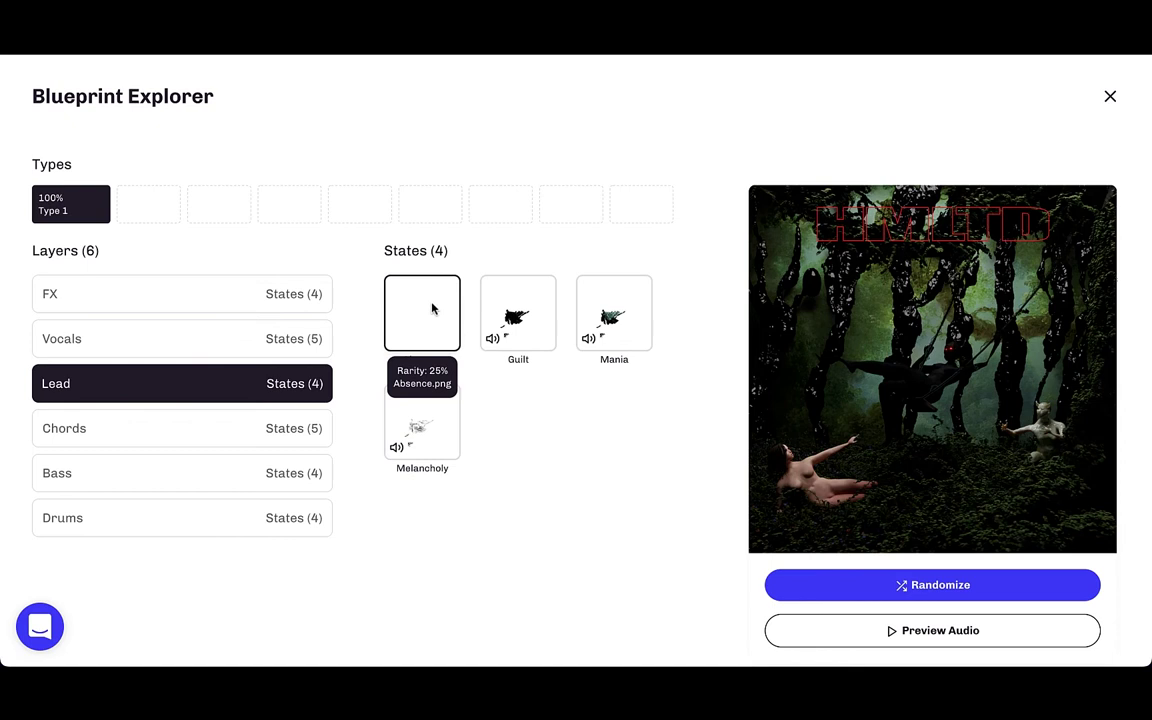
{"action": "left_click", "coordinate": [192, 475]}
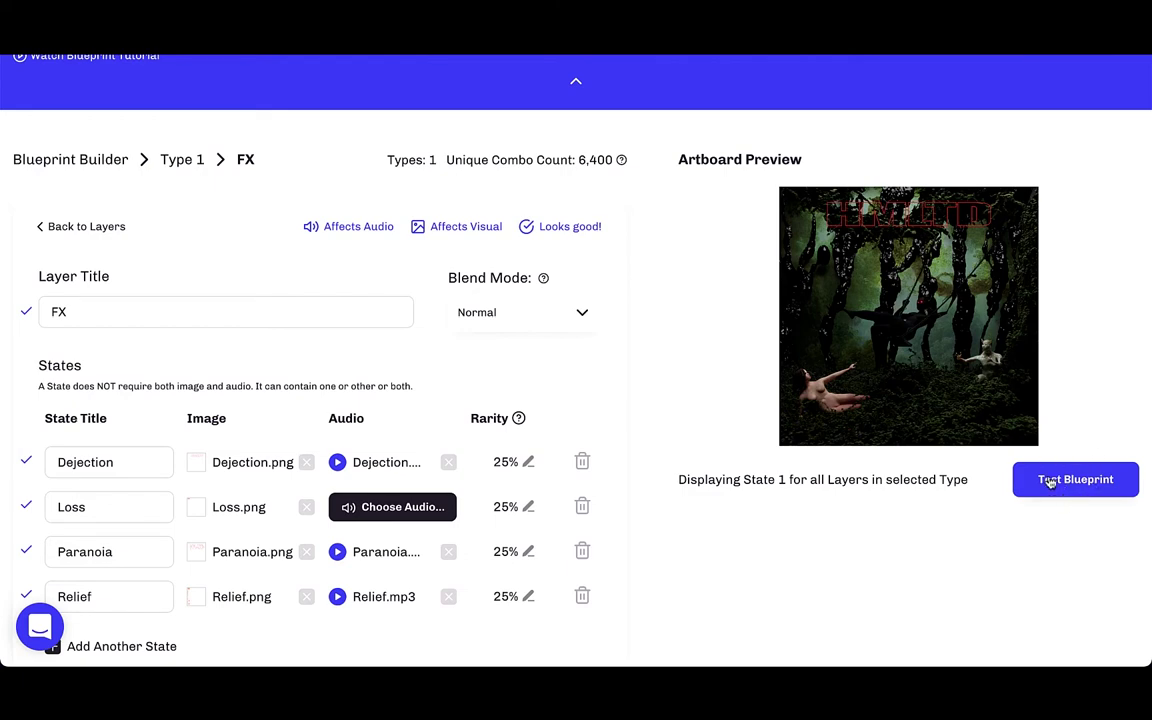
- Return to the layer list, now topped by FX, and launch Test Blueprint
{"action": "left_click", "coordinate": [52, 227]}
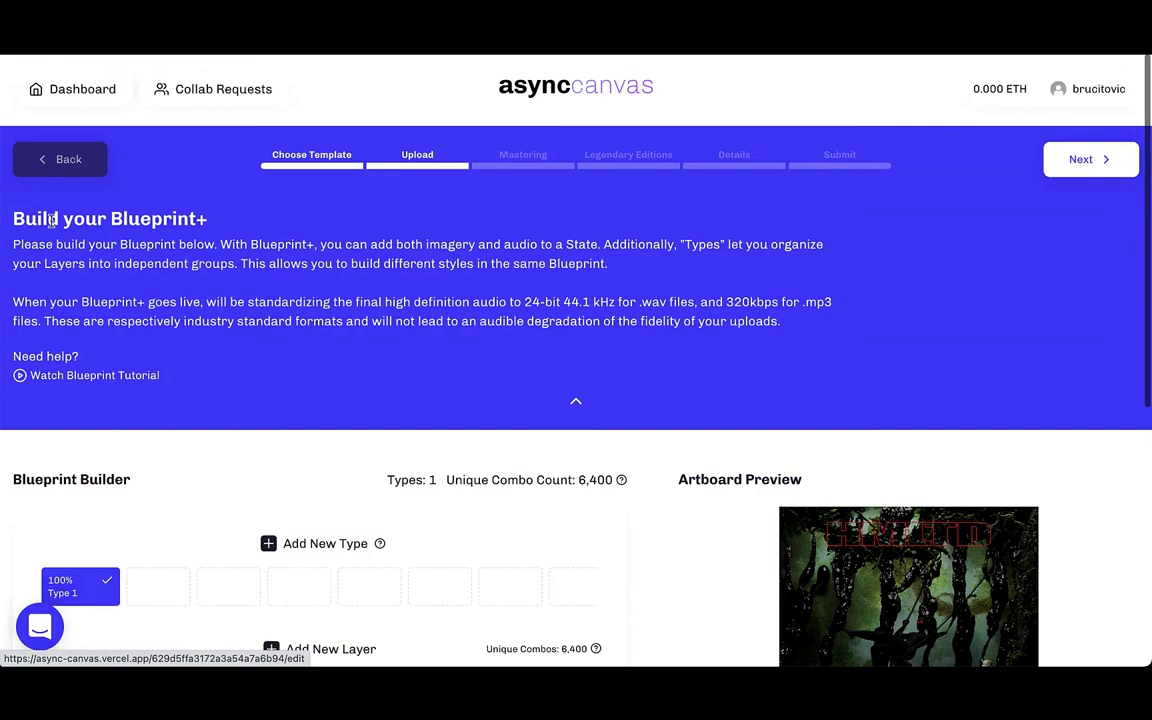
{"action": "scroll", "coordinate": [802, 445], "scroll_direction": "down", "scroll_amount": 5}
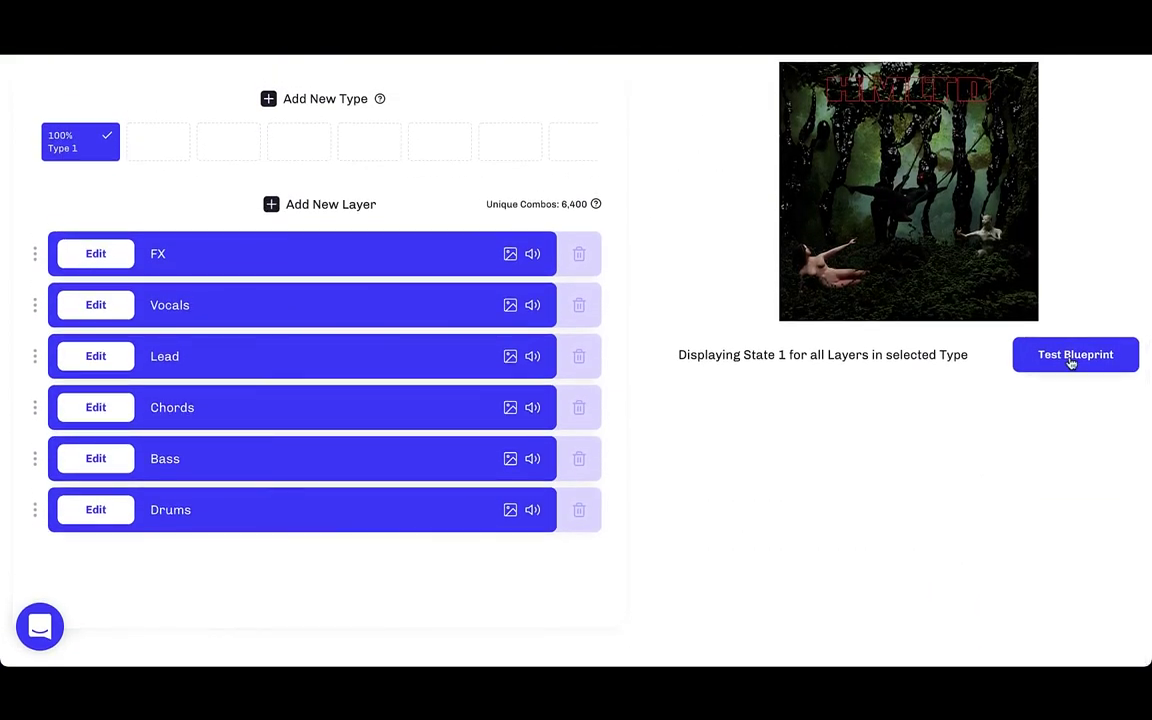
{"action": "left_click", "coordinate": [1071, 362]}
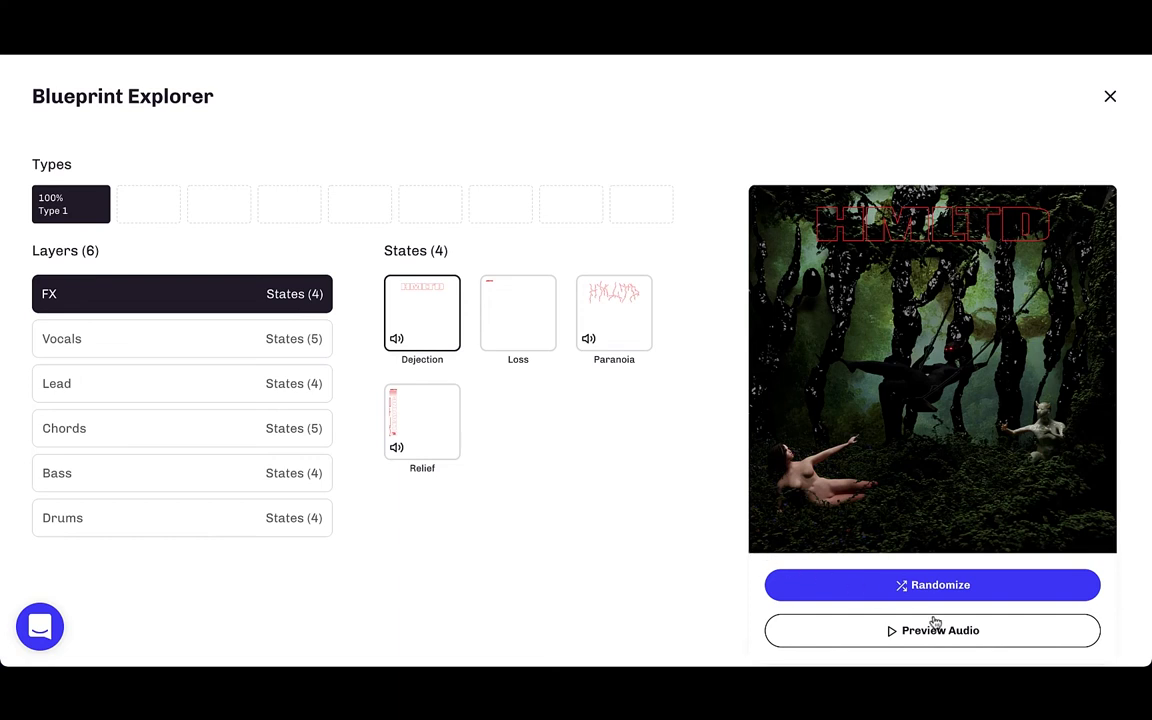
- Generate the mono audio preview for the current combination and play it briefly
{"action": "left_click", "coordinate": [987, 648]}
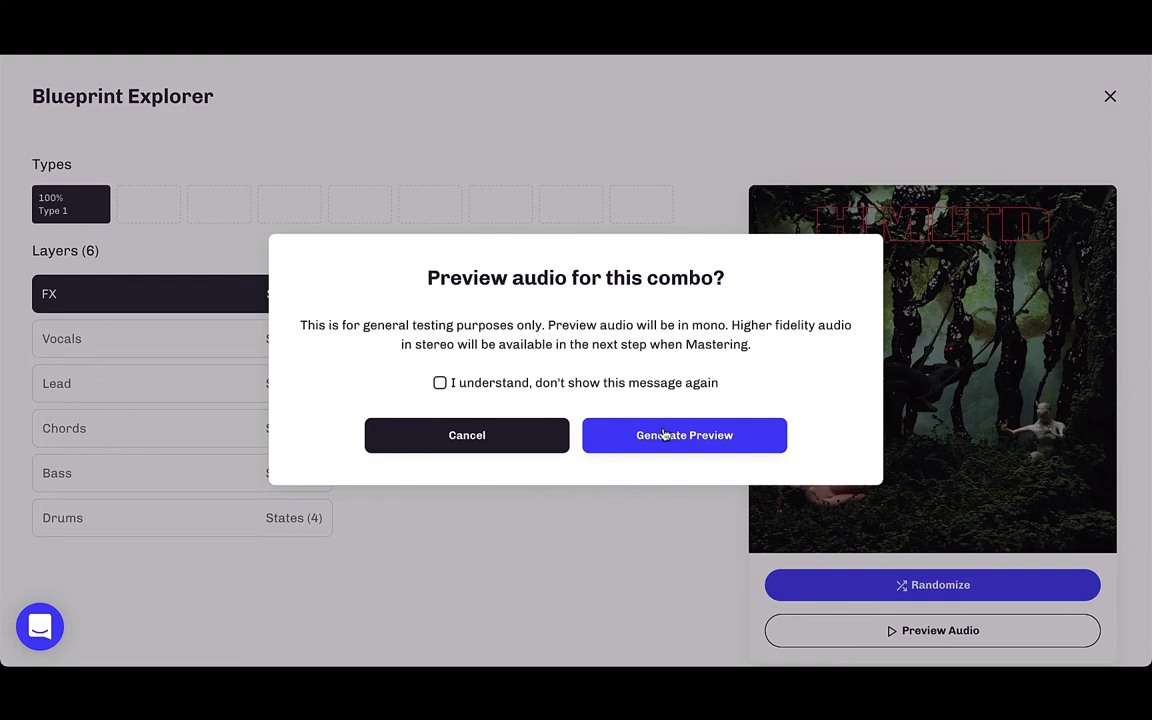
{"action": "left_click", "coordinate": [664, 435]}
{"action": "scroll", "coordinate": [870, 482], "scroll_direction": "down", "scroll_amount": 1}
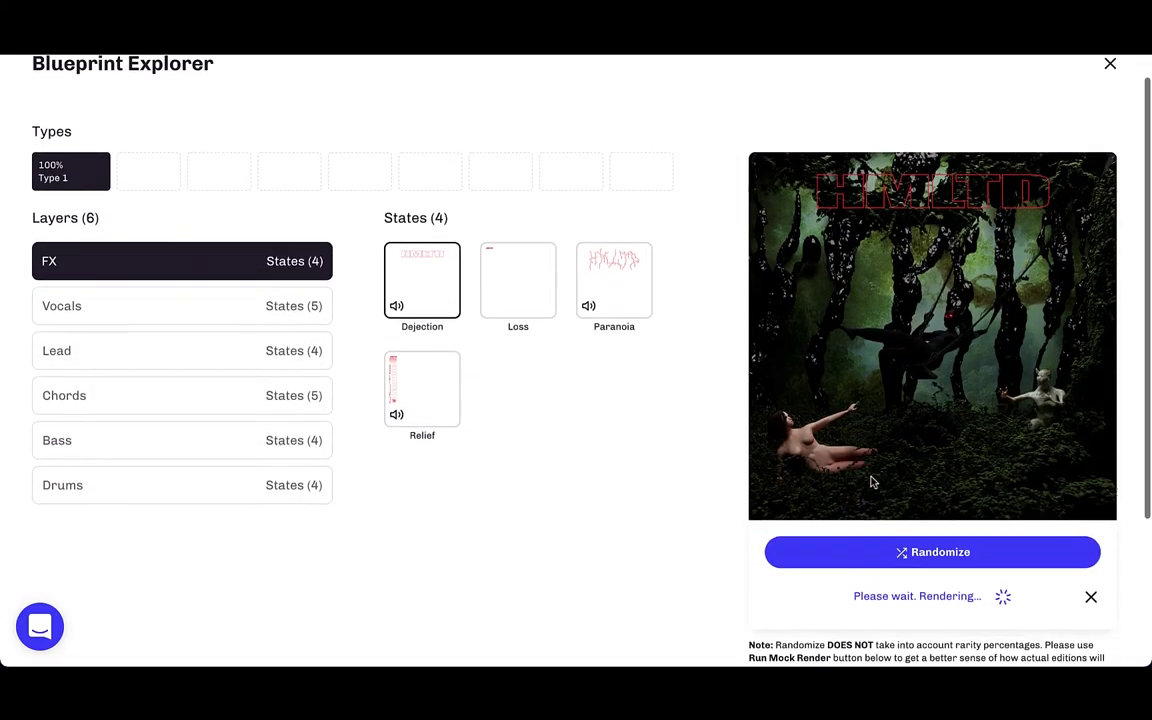
{"action": "scroll", "coordinate": [870, 482], "scroll_direction": "down", "scroll_amount": 1}
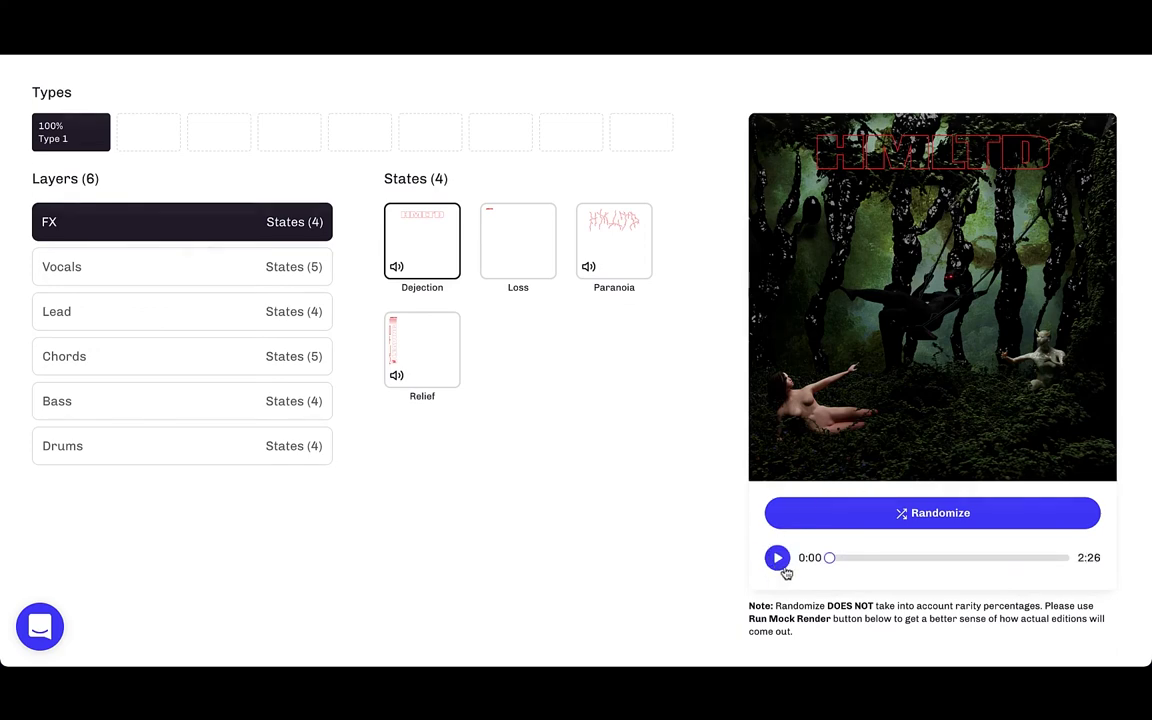
{"action": "scroll", "coordinate": [786, 573], "scroll_direction": "up", "scroll_amount": 1}
{"action": "left_click", "coordinate": [776, 570]}
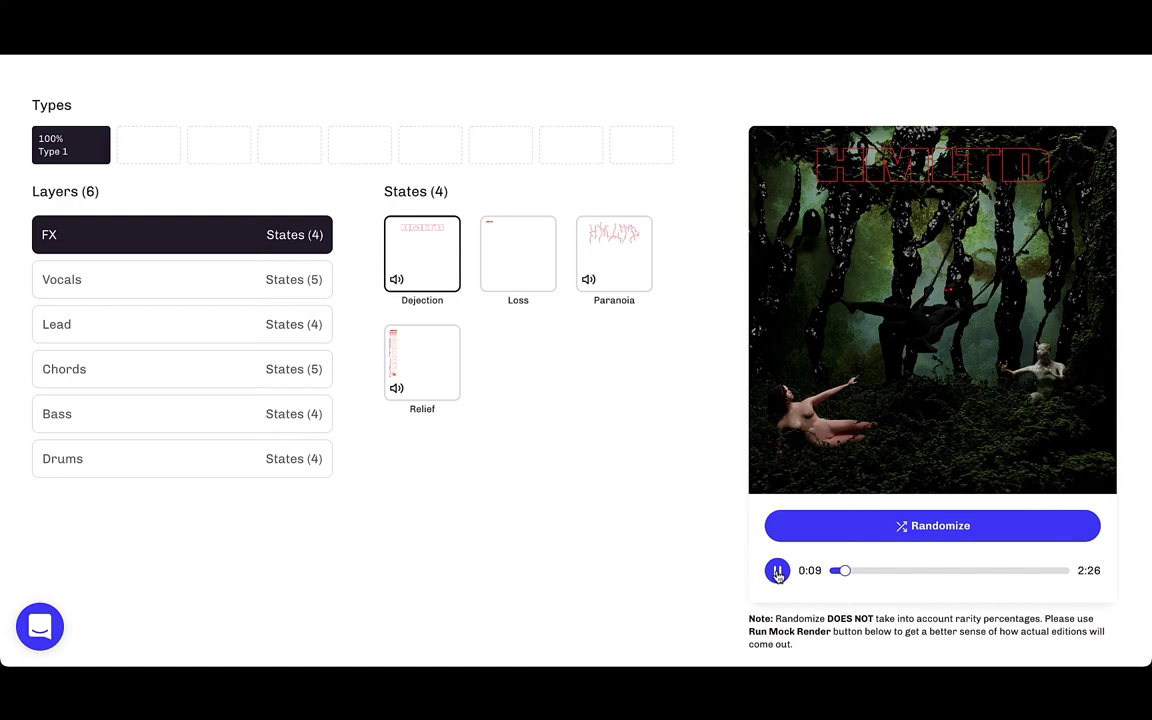
{"action": "left_click", "coordinate": [778, 572]}
- Shuffle to two new random combinations, generating an audio preview for each
{"action": "left_click", "coordinate": [860, 530]}
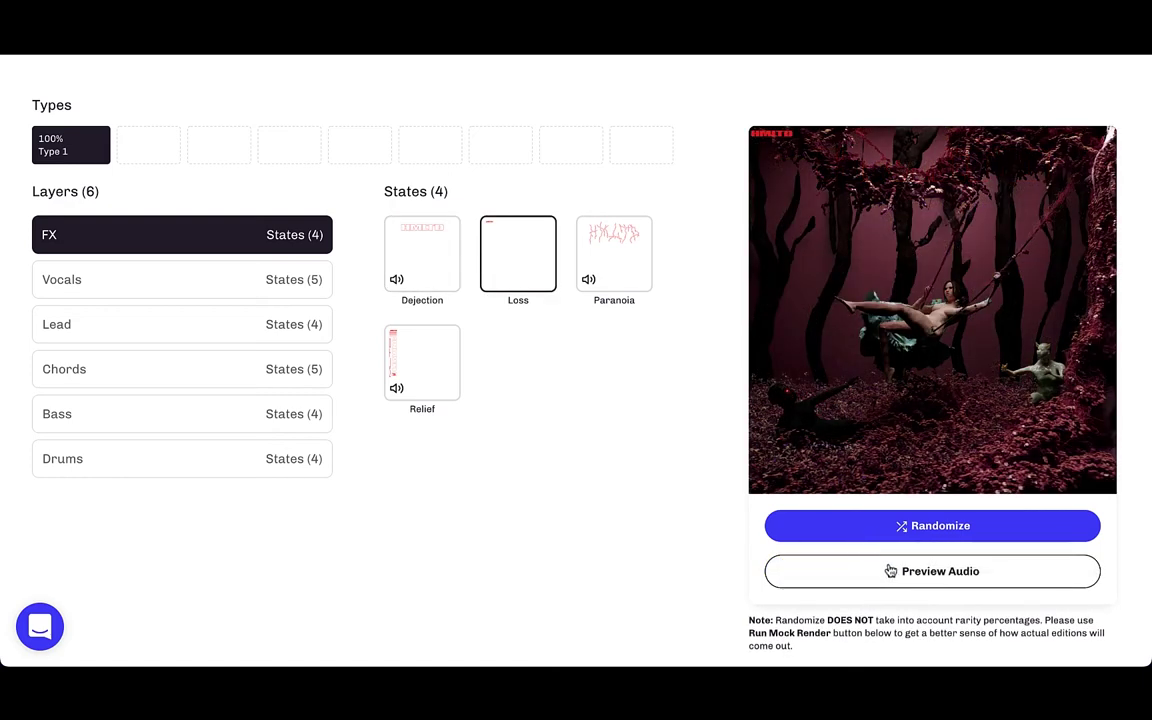
{"action": "left_click", "coordinate": [890, 571]}
{"action": "left_click", "coordinate": [745, 442]}
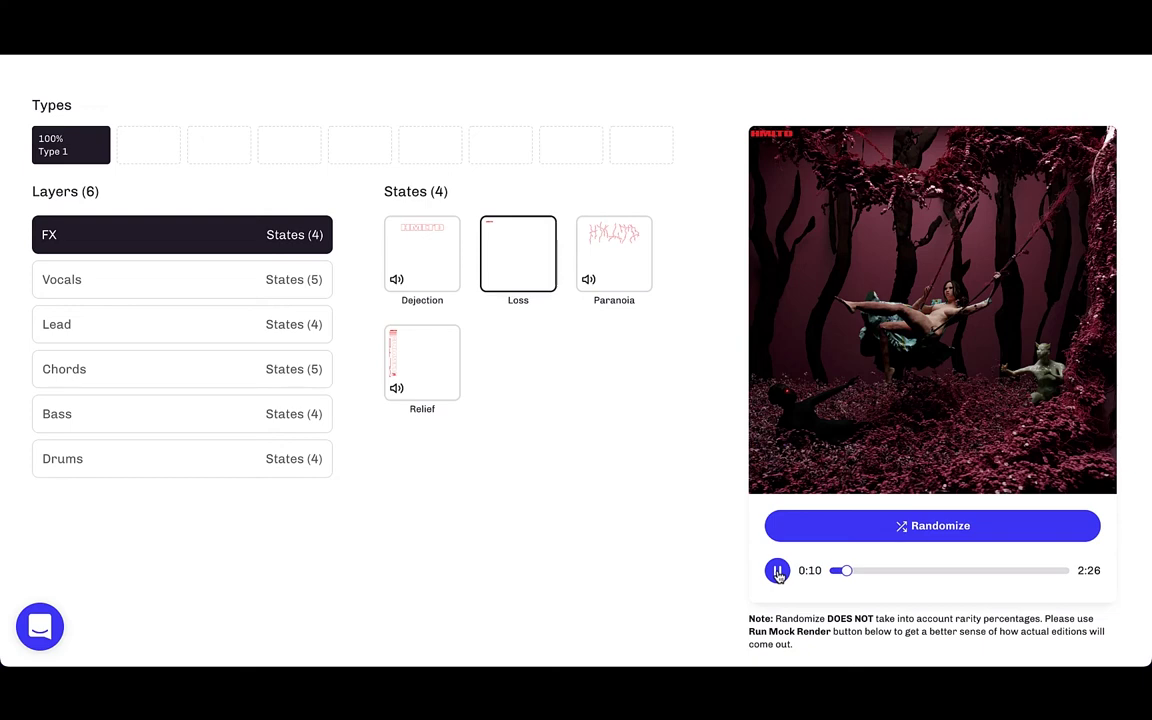
{"action": "left_click", "coordinate": [869, 534]}
{"action": "left_click", "coordinate": [902, 572]}
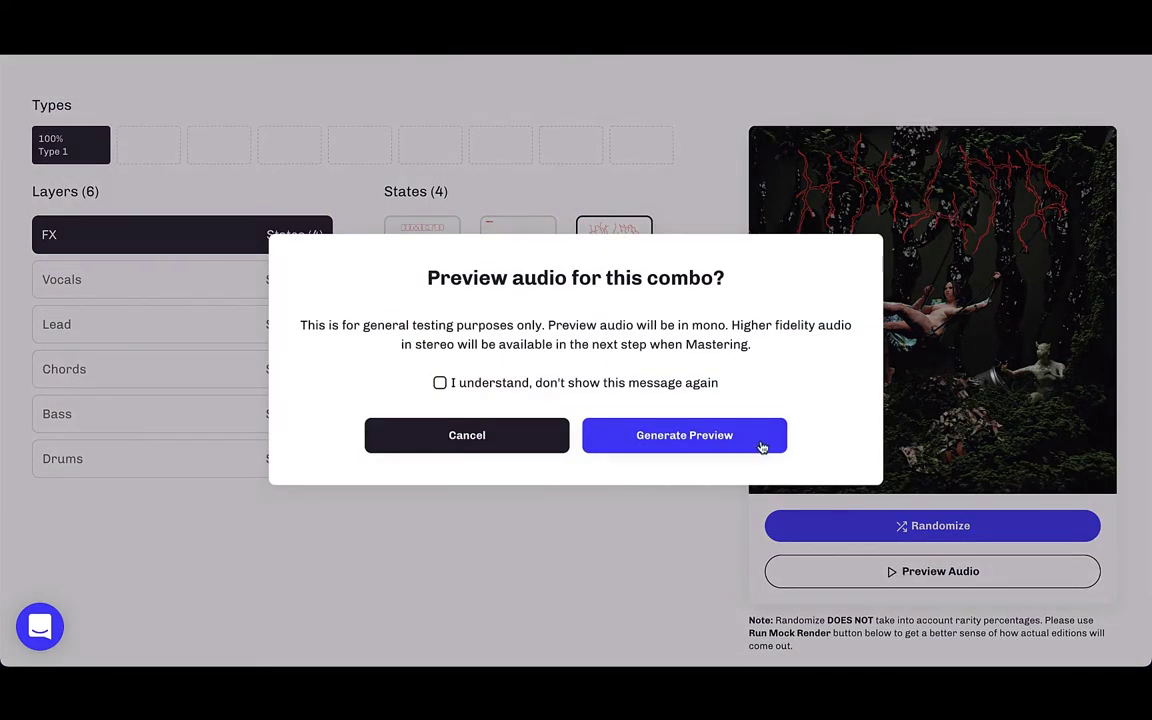
{"action": "left_click", "coordinate": [762, 447]}
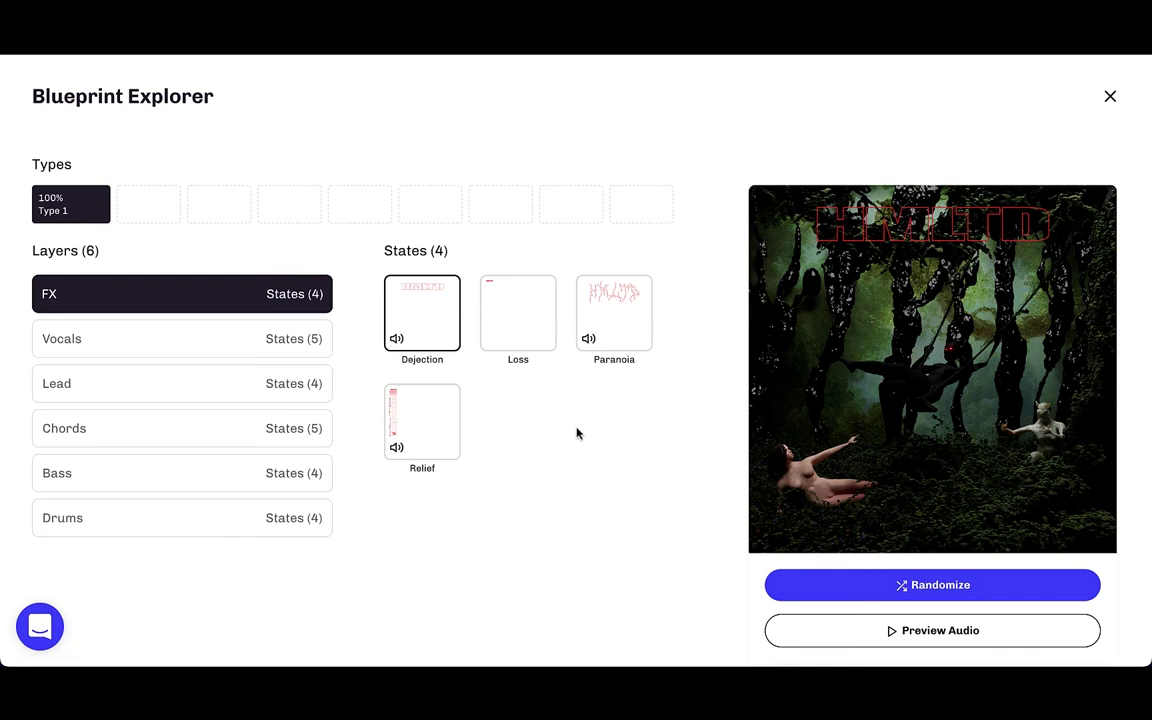
- Scroll down to Mock render and set the quantity to render to 100
{"action": "scroll", "coordinate": [577, 432], "scroll_direction": "down", "scroll_amount": 3}
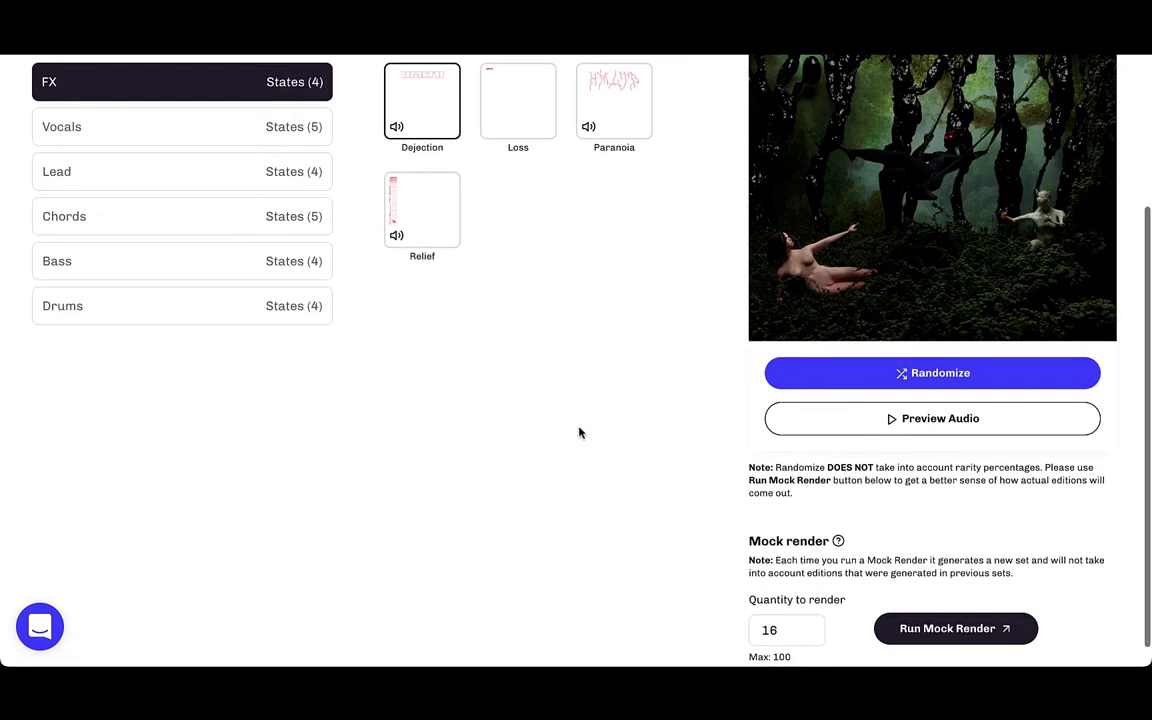
{"action": "scroll", "coordinate": [579, 432], "scroll_direction": "down", "scroll_amount": 1}
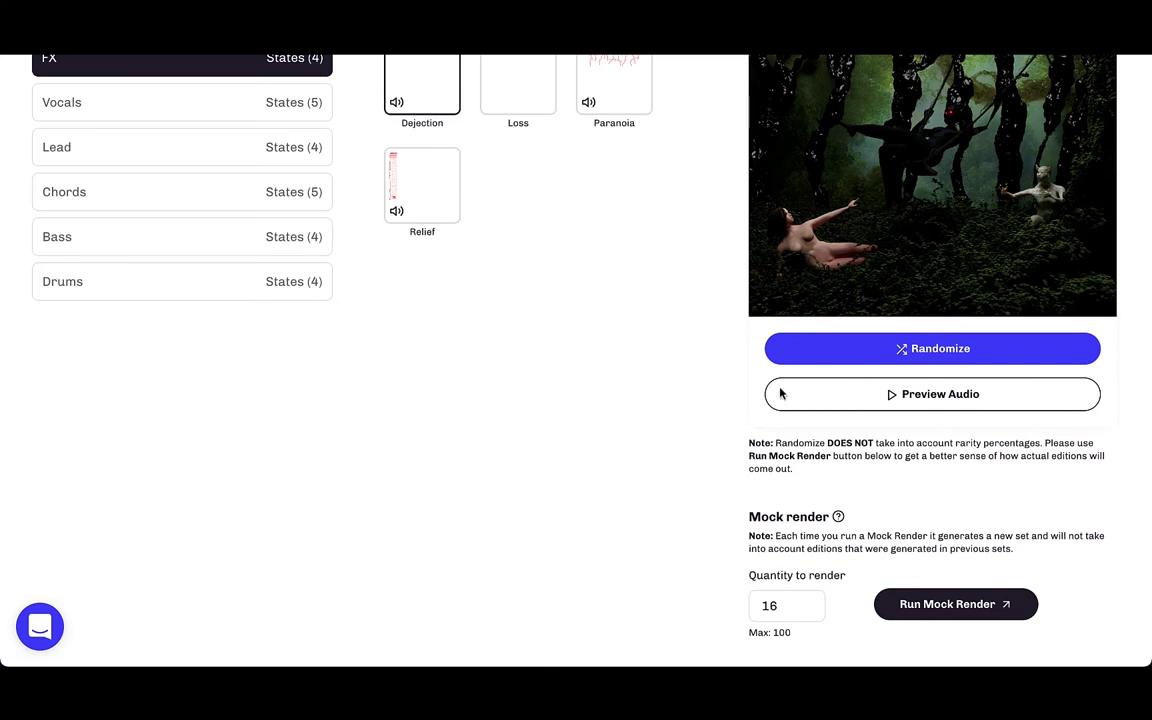
{"action": "scroll", "coordinate": [795, 405], "scroll_direction": "down", "scroll_amount": 1}
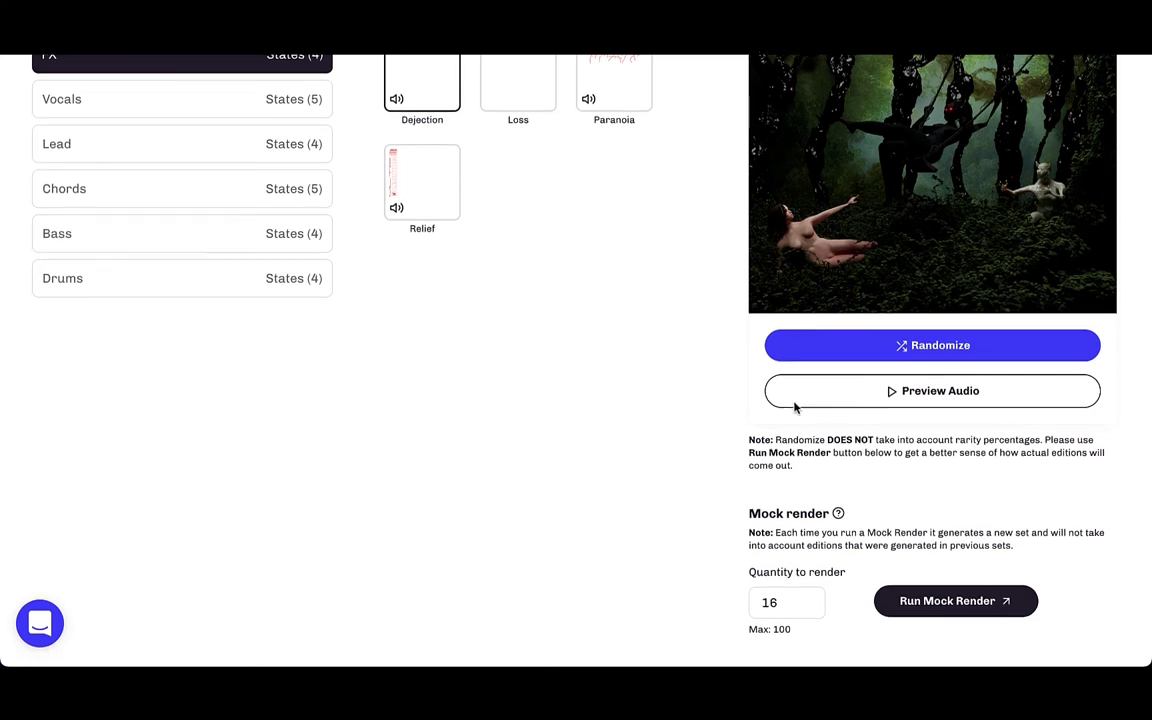
{"action": "scroll", "coordinate": [793, 406], "scroll_direction": "up", "scroll_amount": 2}
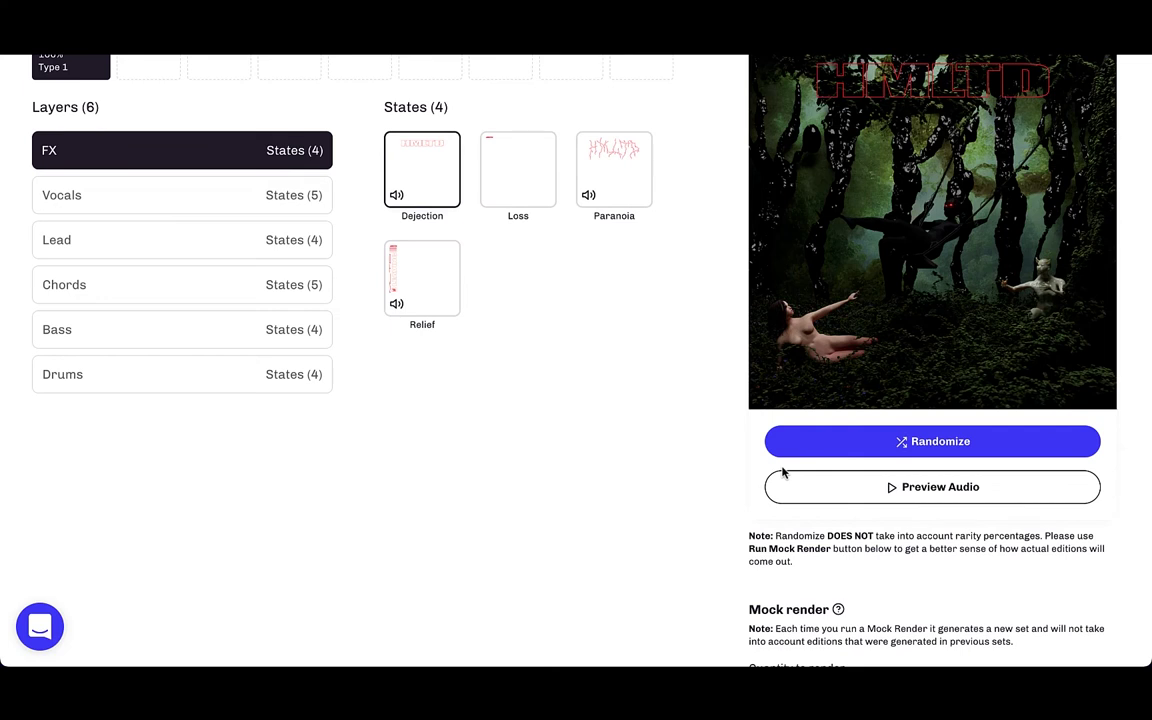
{"action": "scroll", "coordinate": [784, 472], "scroll_direction": "down", "scroll_amount": 1}
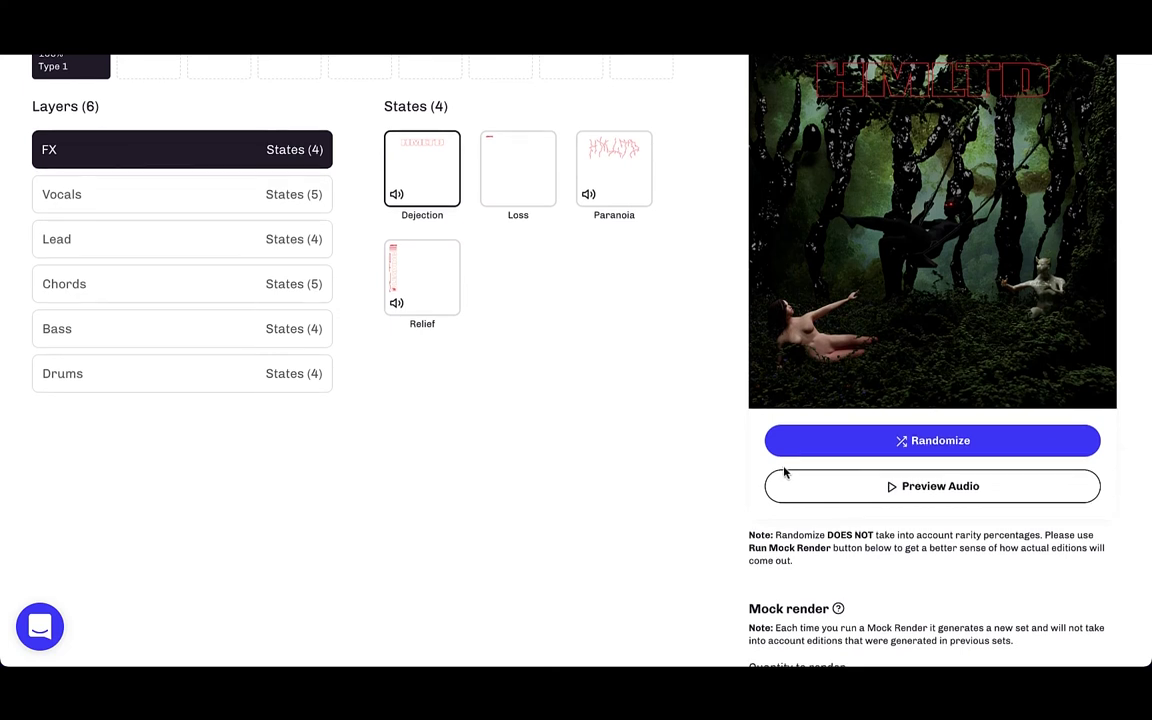
{"action": "scroll", "coordinate": [784, 472], "scroll_direction": "down", "scroll_amount": 2}
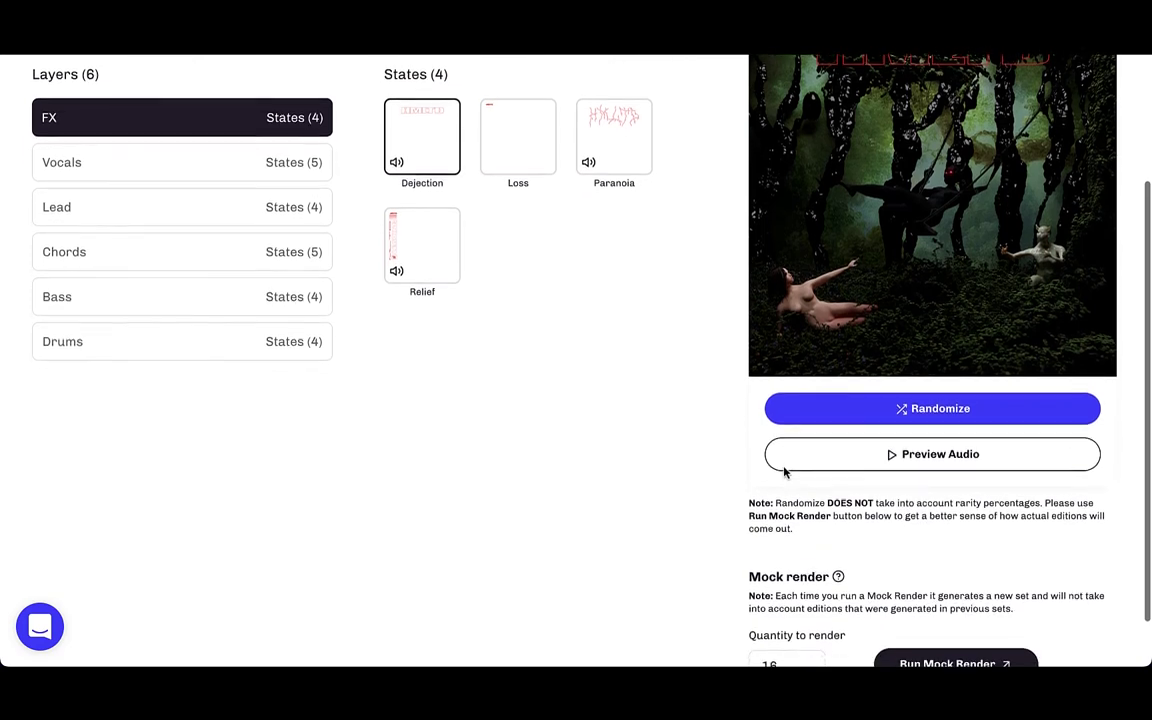
{"action": "scroll", "coordinate": [784, 472], "scroll_direction": "down", "scroll_amount": 2}
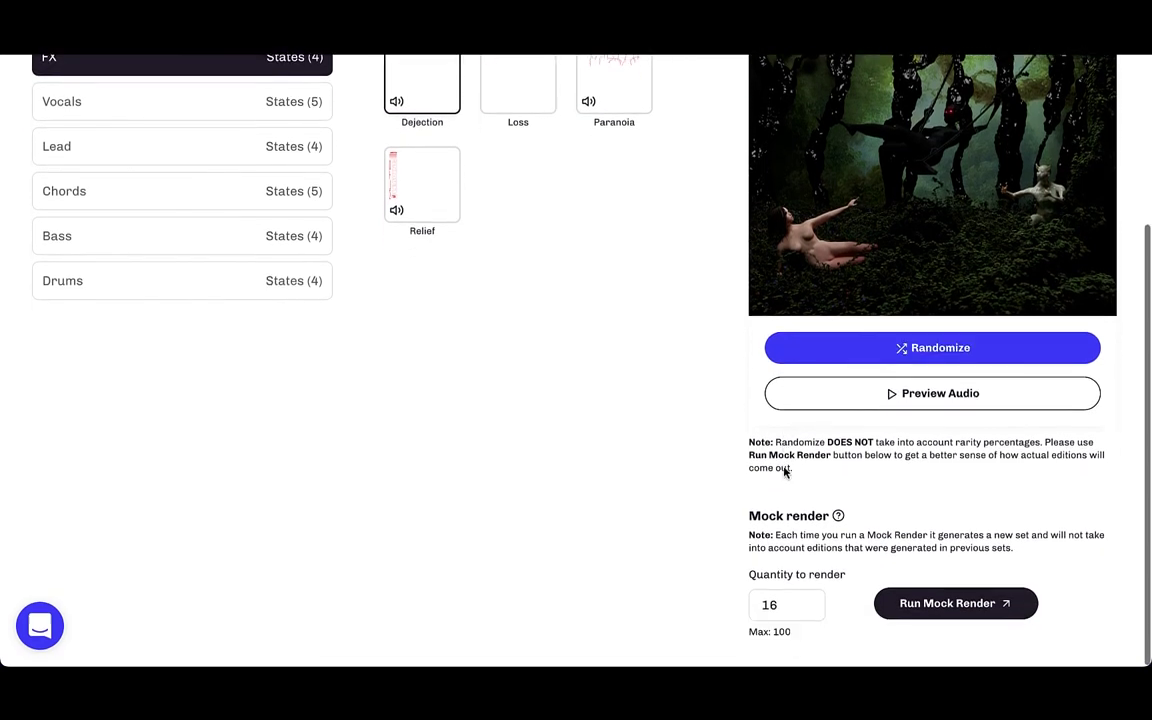
{"action": "double_click", "coordinate": [779, 607]}
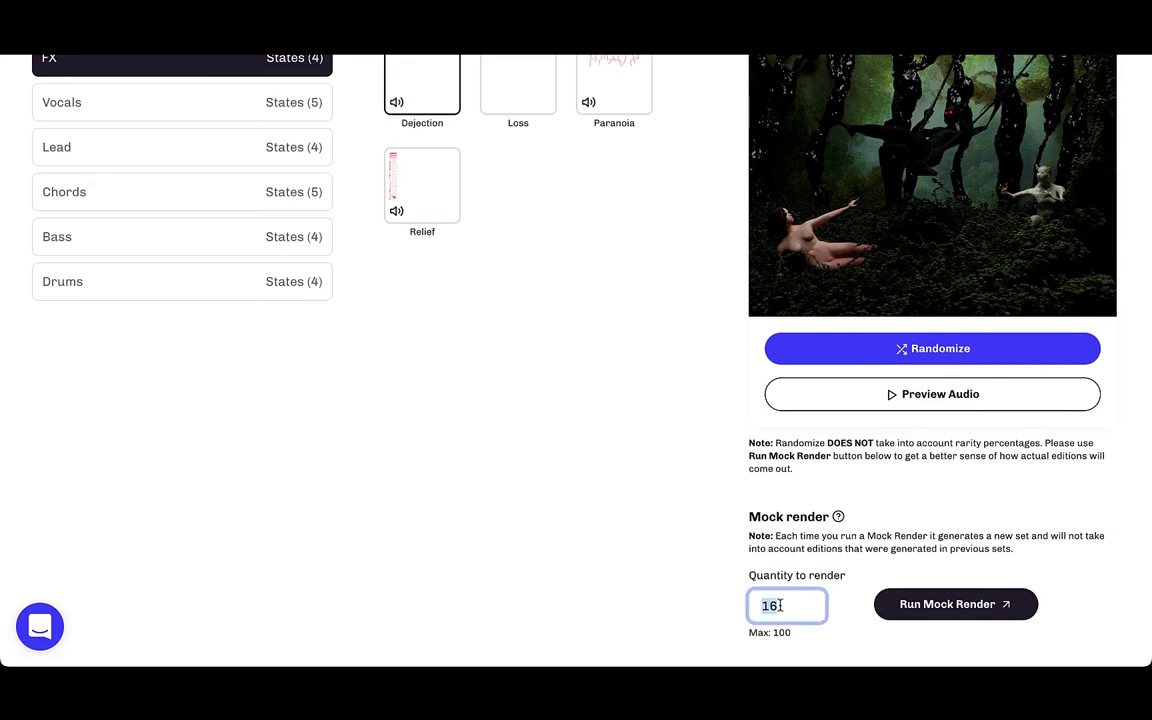
{"action": "type", "text": "100"}
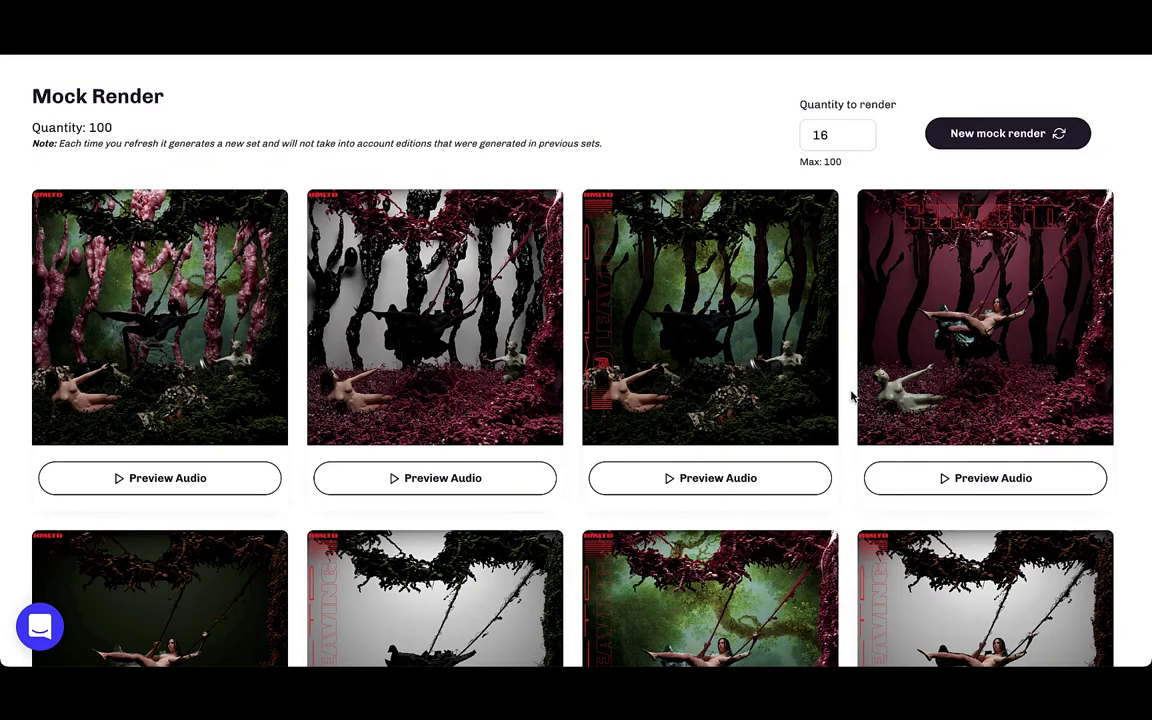
- Generate the audio preview for one mock-rendered edition card in the grid
{"action": "scroll", "coordinate": [851, 396], "scroll_direction": "down", "scroll_amount": 2}
{"action": "scroll", "coordinate": [851, 396], "scroll_direction": "down", "scroll_amount": 2}
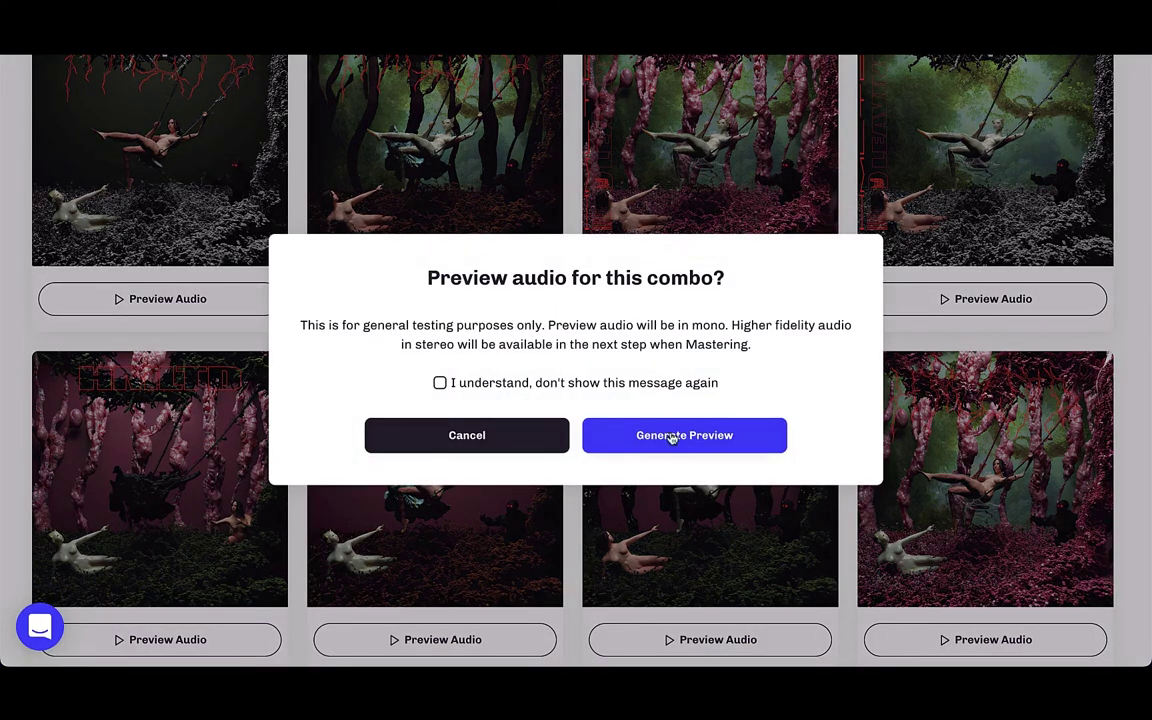
{"action": "left_click", "coordinate": [672, 437]}
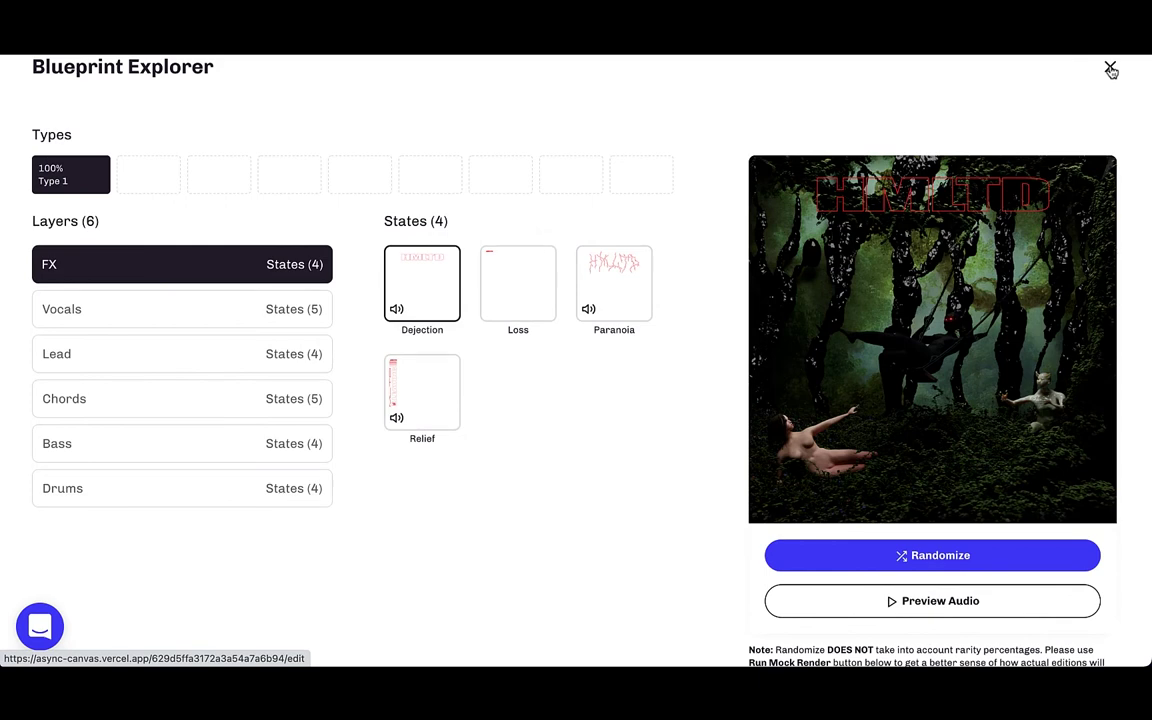
- Close the Blueprint Explorer and advance to the Audio Mastering step
{"action": "left_click", "coordinate": [1110, 68]}
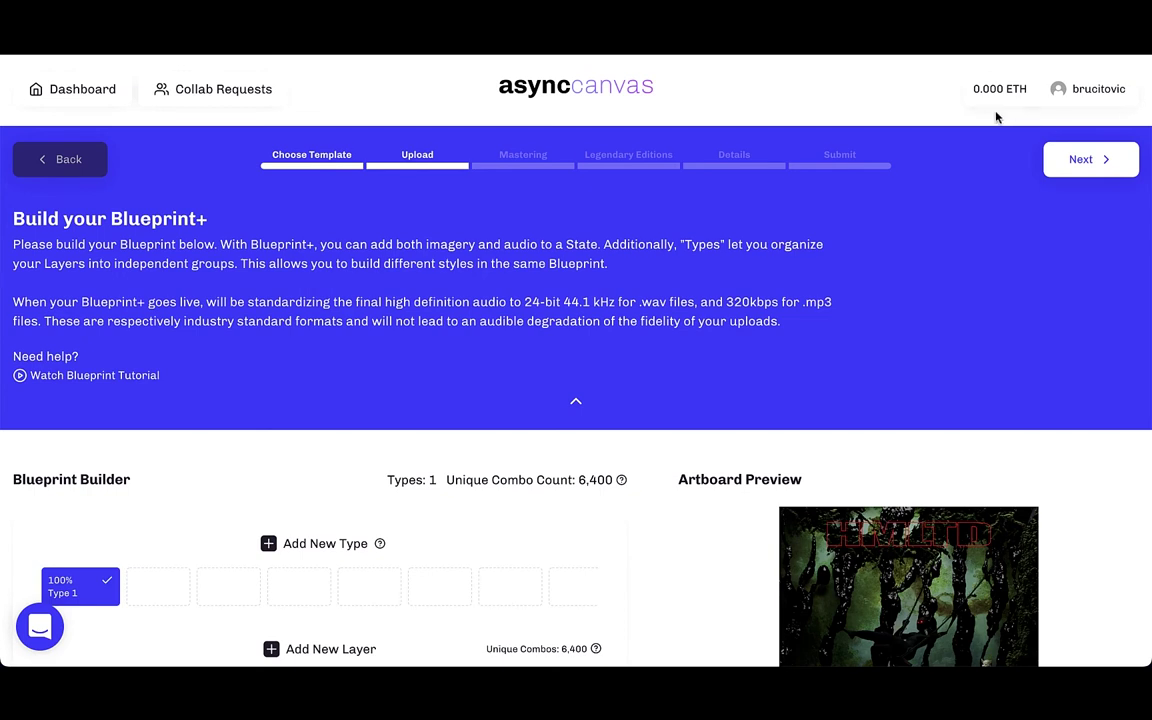
{"action": "left_click", "coordinate": [1080, 162]}
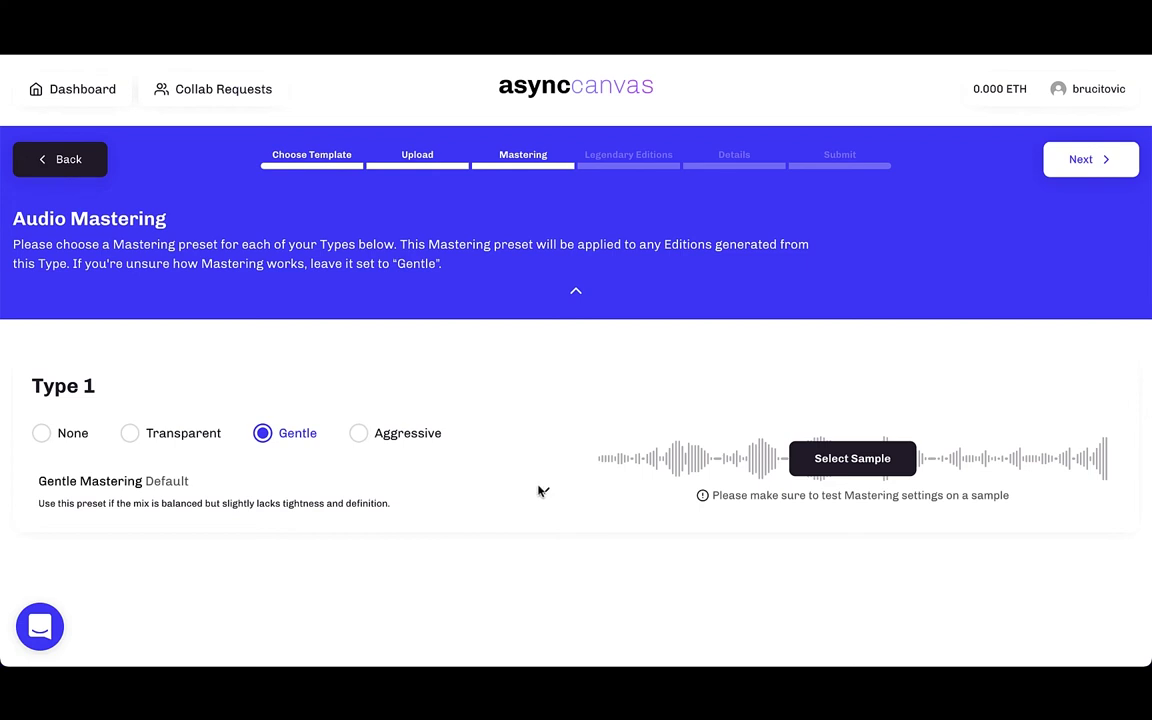
- Expand the Gentle Mastering processing details and scroll through them
{"action": "left_click", "coordinate": [541, 491]}
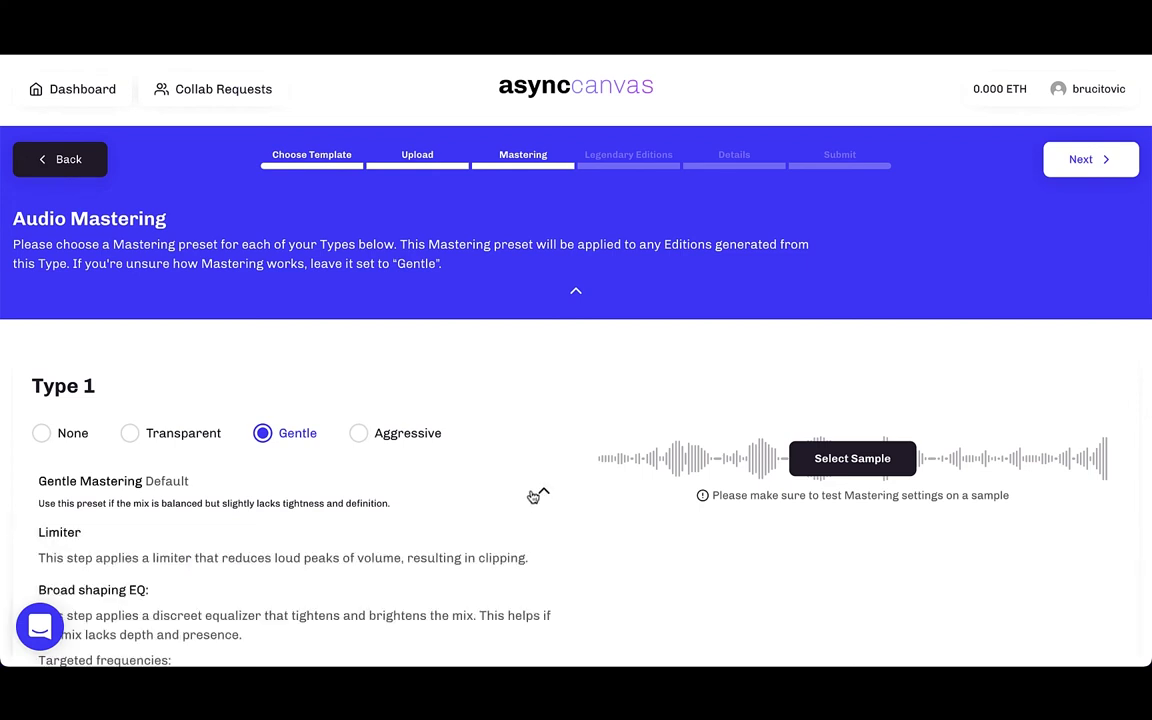
{"action": "scroll", "coordinate": [534, 497], "scroll_direction": "down", "scroll_amount": 2}
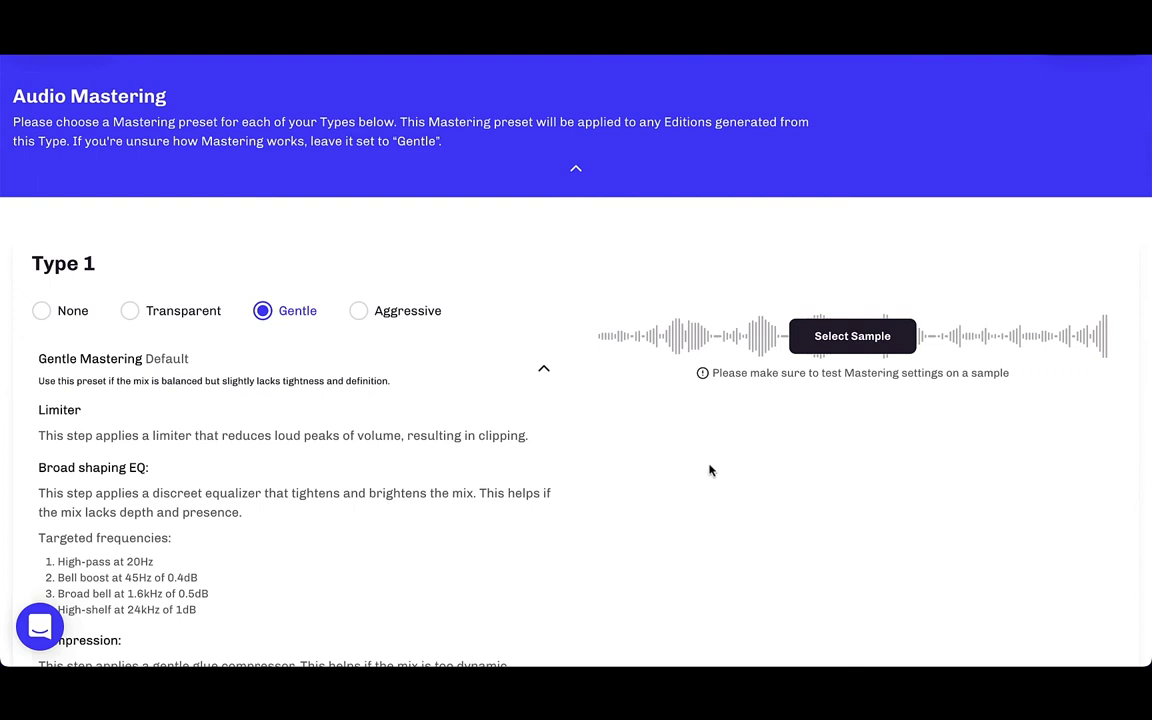
{"action": "scroll", "coordinate": [710, 470], "scroll_direction": "up", "scroll_amount": 2}
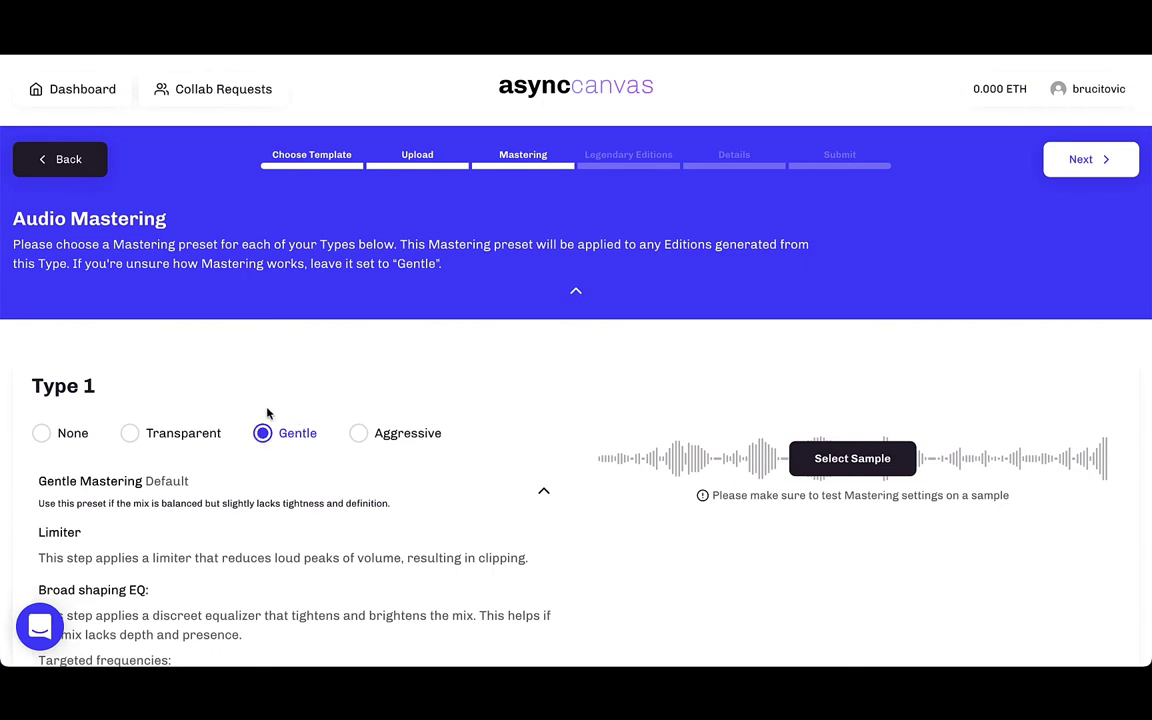
- Pick a Type 1 layer and state as the sample combo and render its audio
{"action": "left_click", "coordinate": [853, 461]}
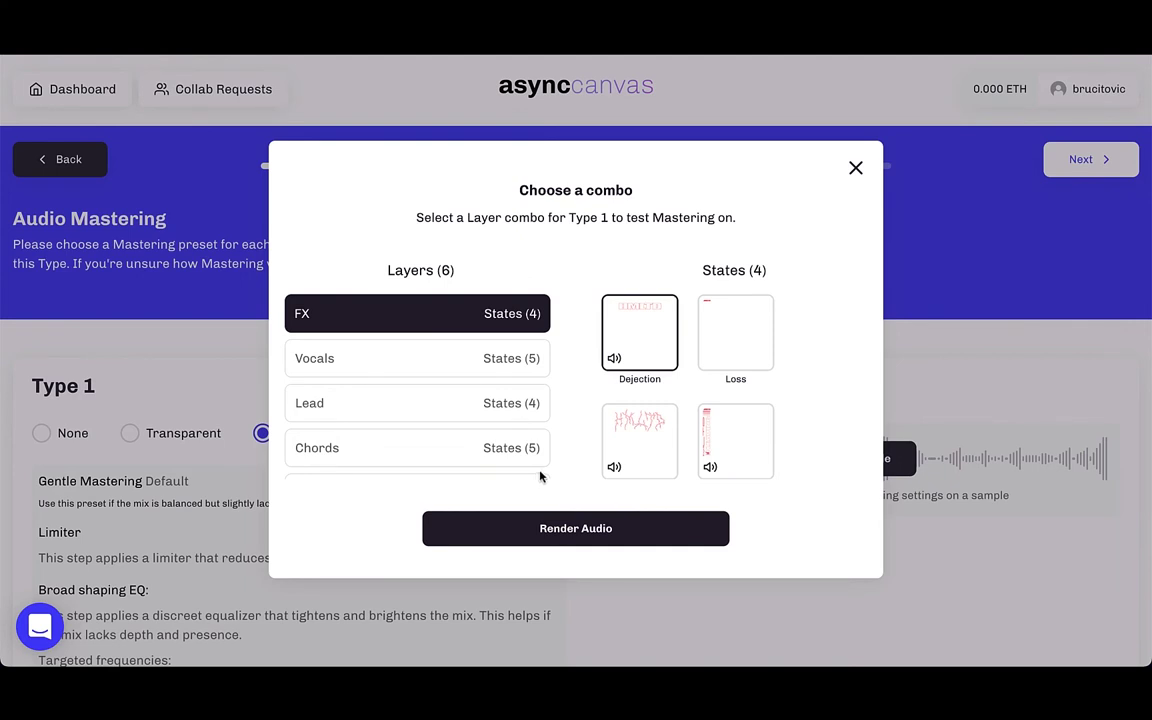
{"action": "mouse_move", "coordinate": [735, 332]}
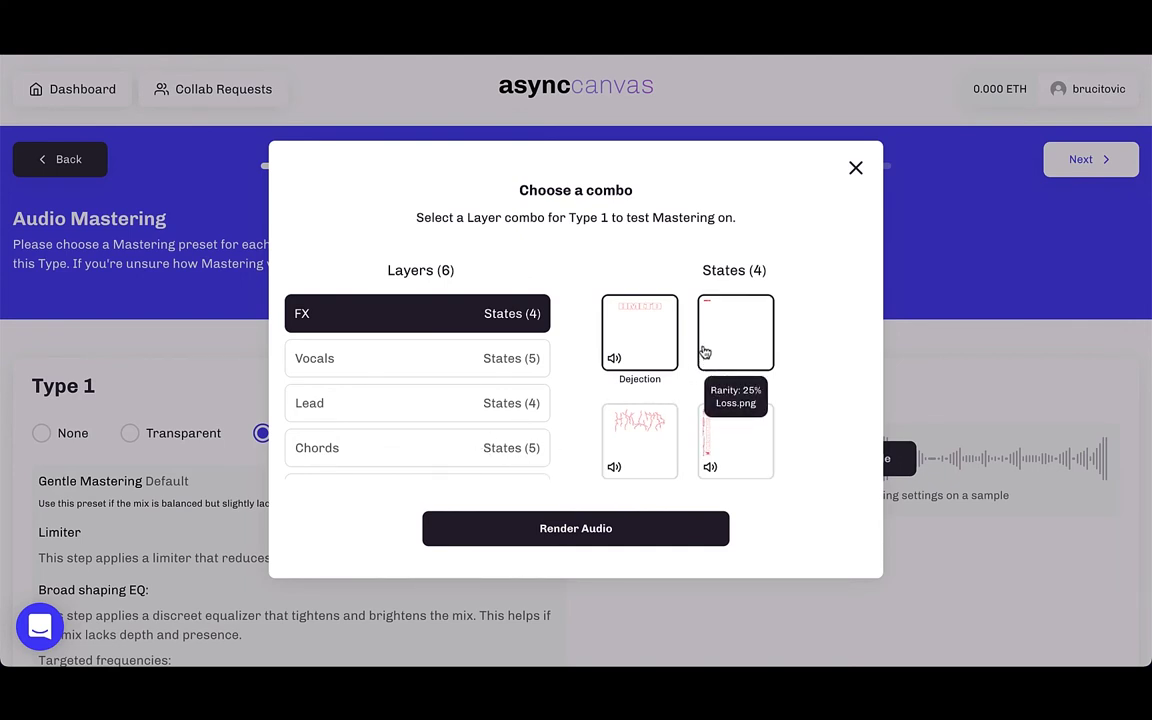
{"action": "left_click", "coordinate": [465, 370]}
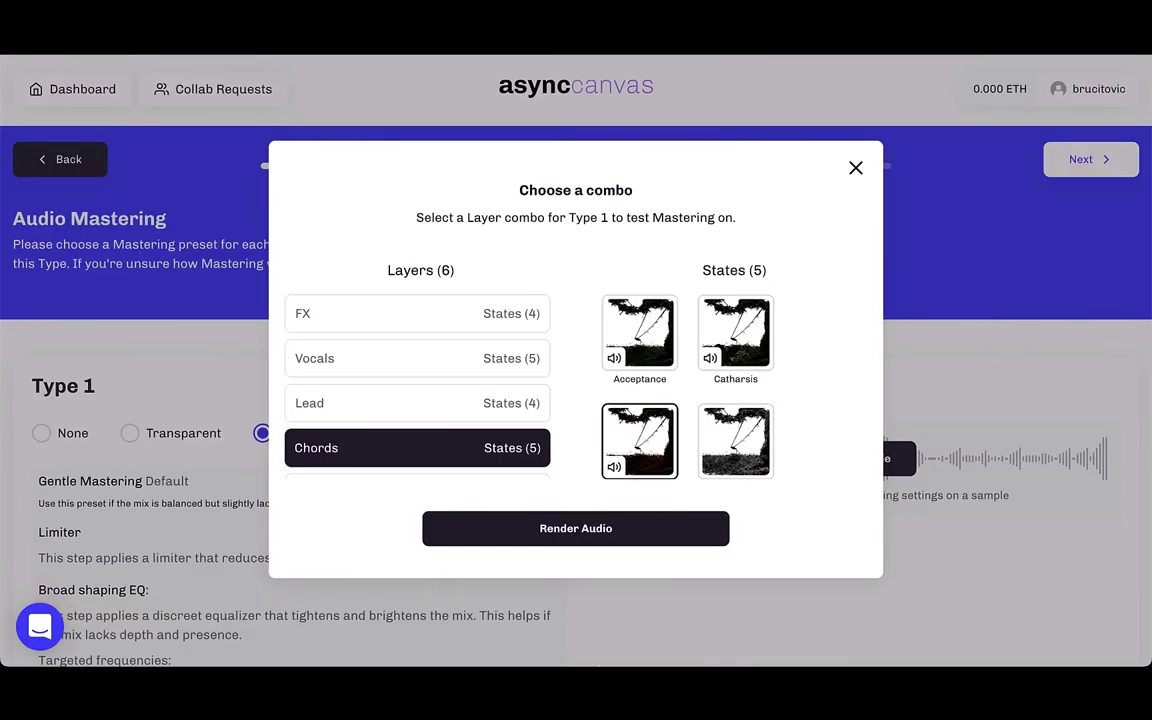
{"action": "left_click", "coordinate": [597, 530]}
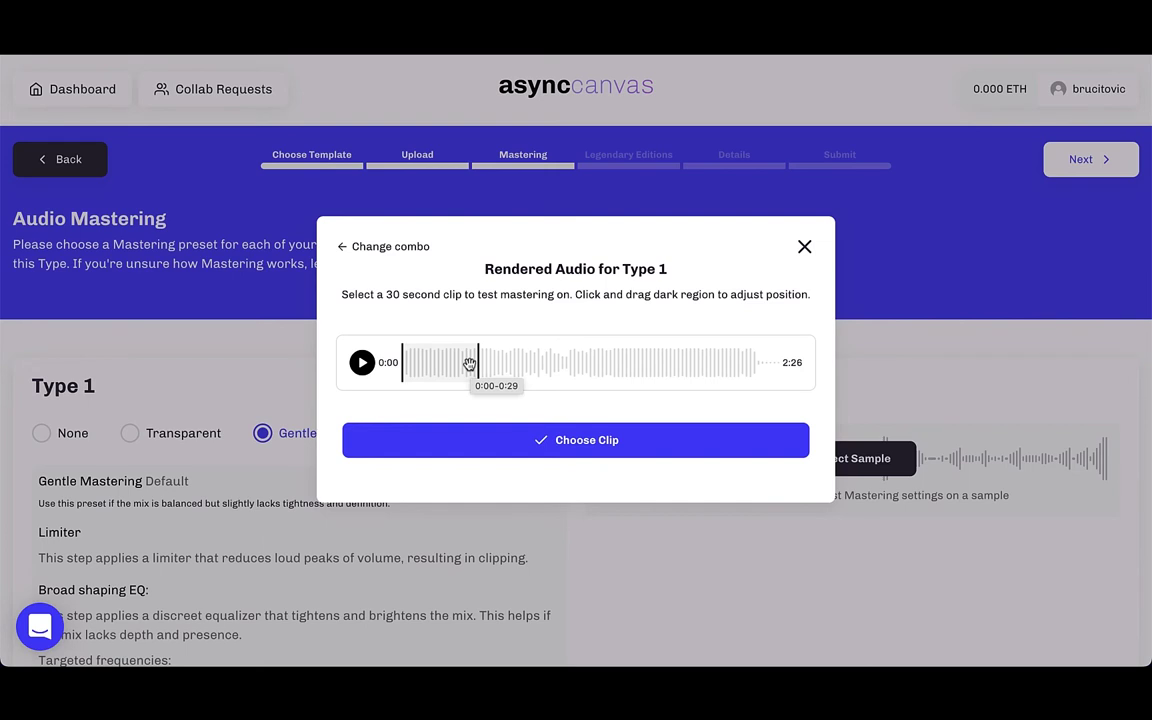
- Position the 30-second test clip near 0:25, playing it briefly to check
{"action": "left_click_drag", "start_coordinate": [469, 364], "coordinate": [608, 369]}
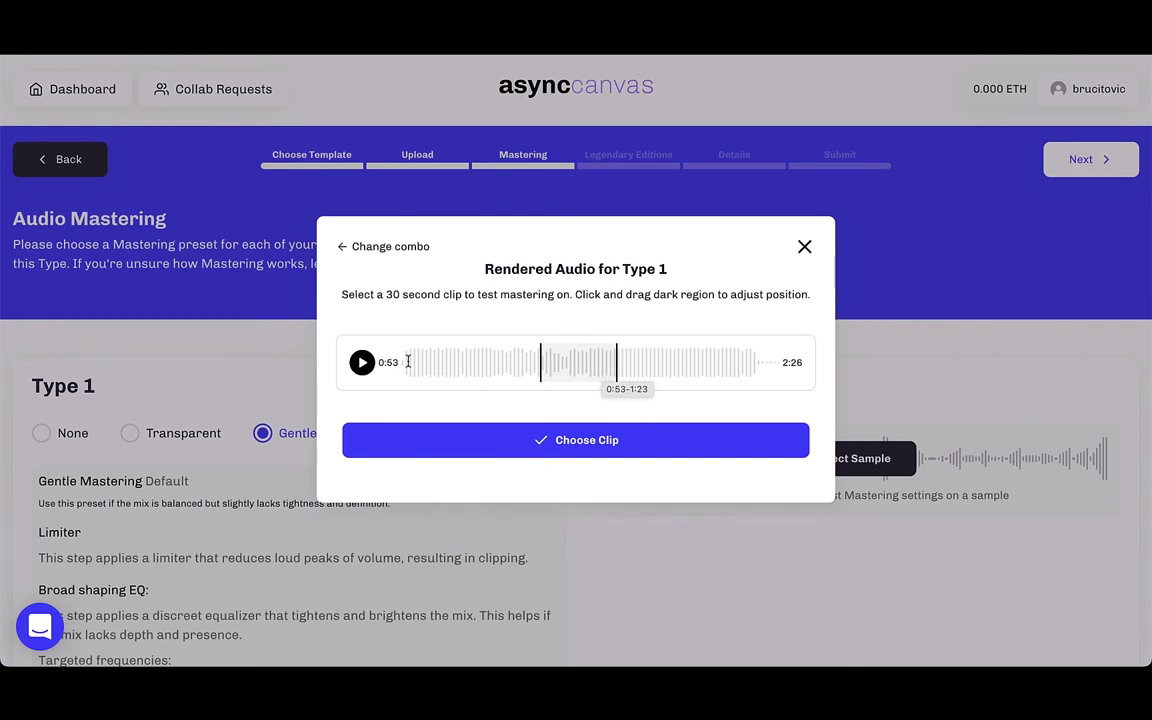
{"action": "left_click", "coordinate": [362, 363]}
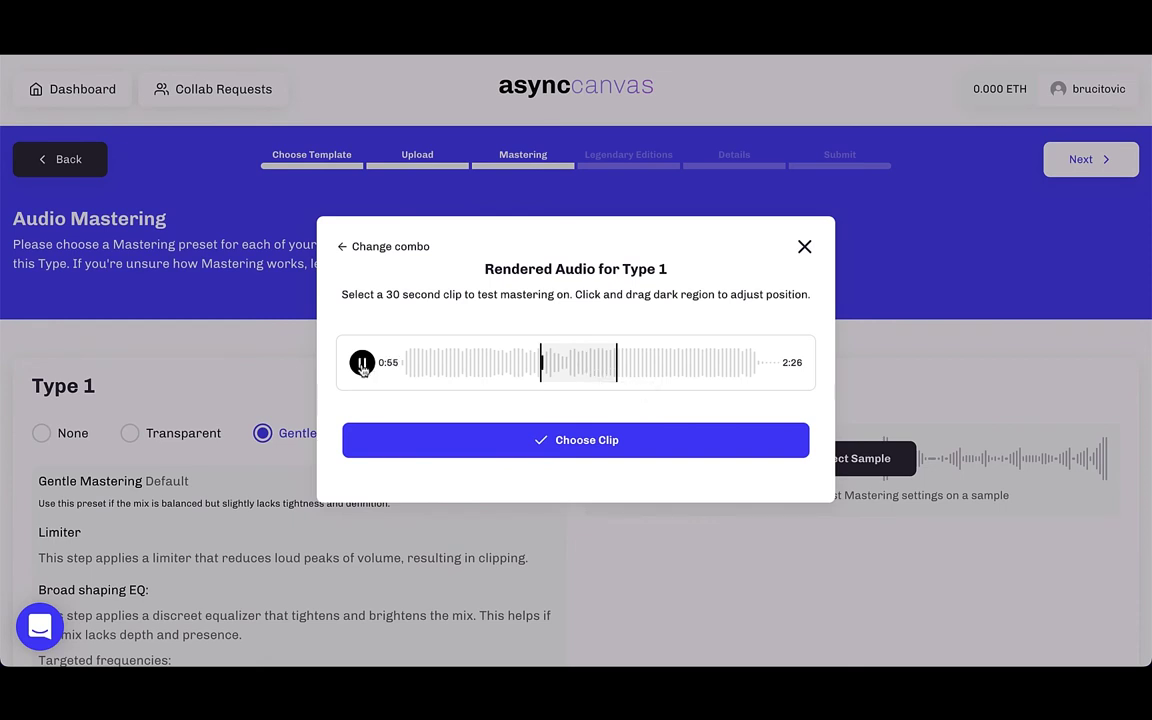
{"action": "left_click", "coordinate": [362, 363]}
{"action": "left_click_drag", "start_coordinate": [584, 369], "coordinate": [510, 370]}
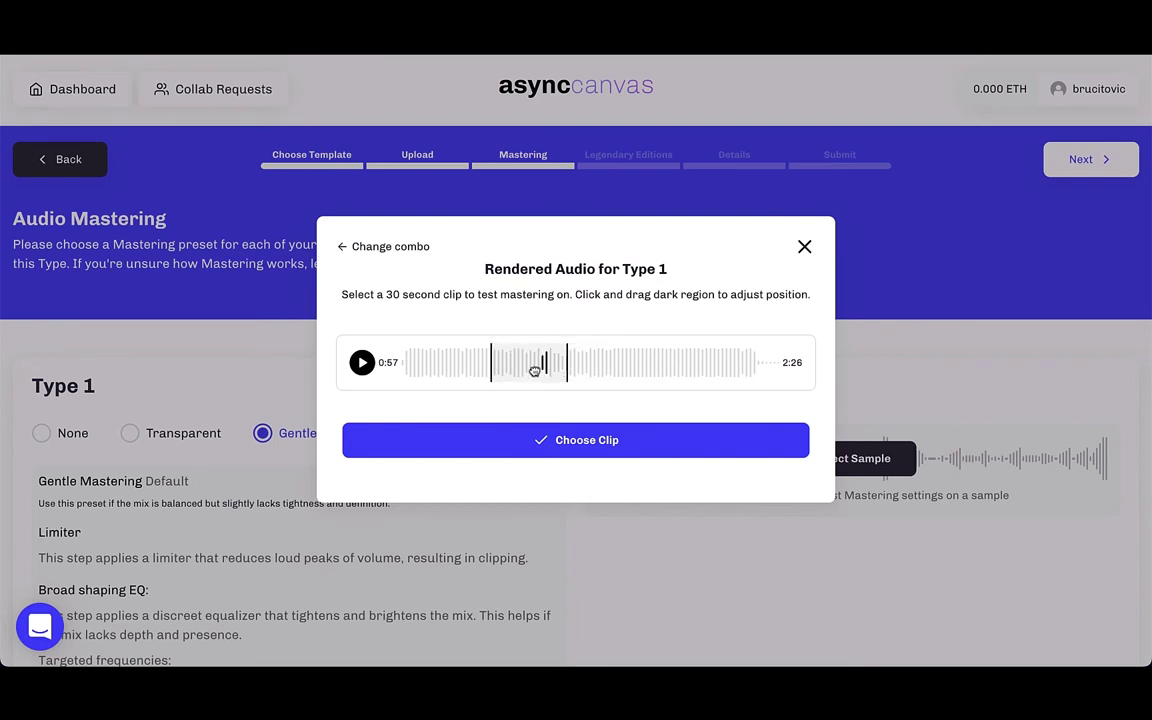
- Master the chosen clip, play the mastered sample, then select the Aggressive preset
{"action": "left_click", "coordinate": [561, 441]}
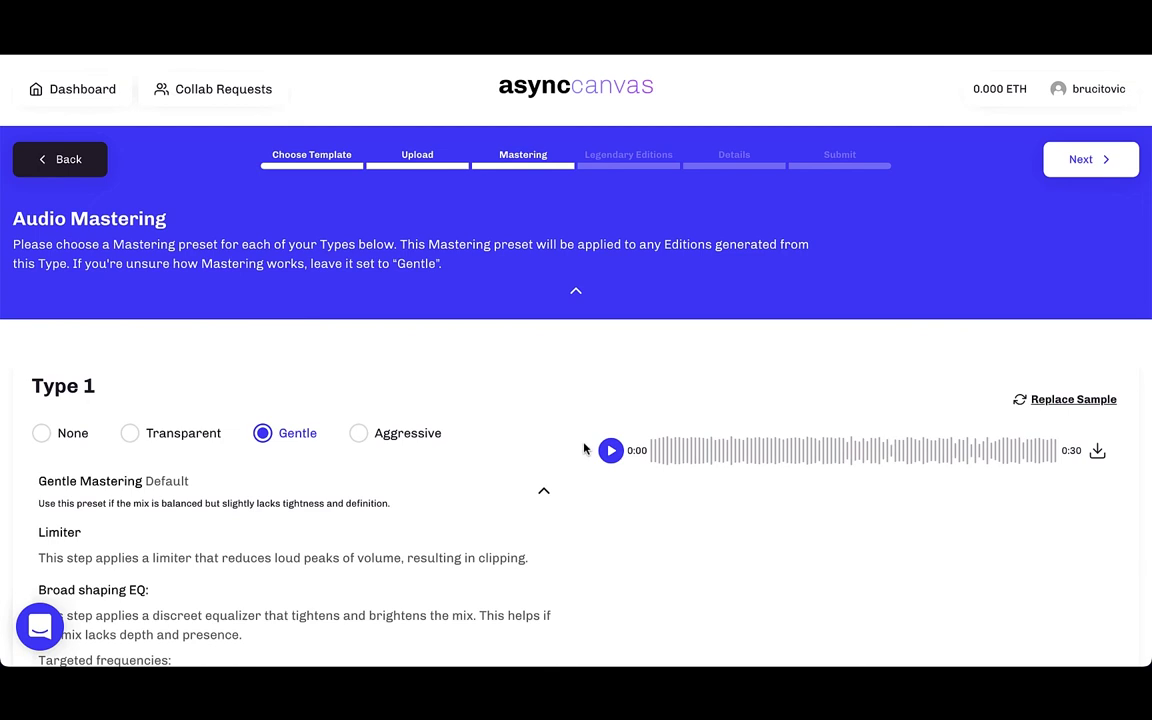
{"action": "left_click", "coordinate": [611, 450]}
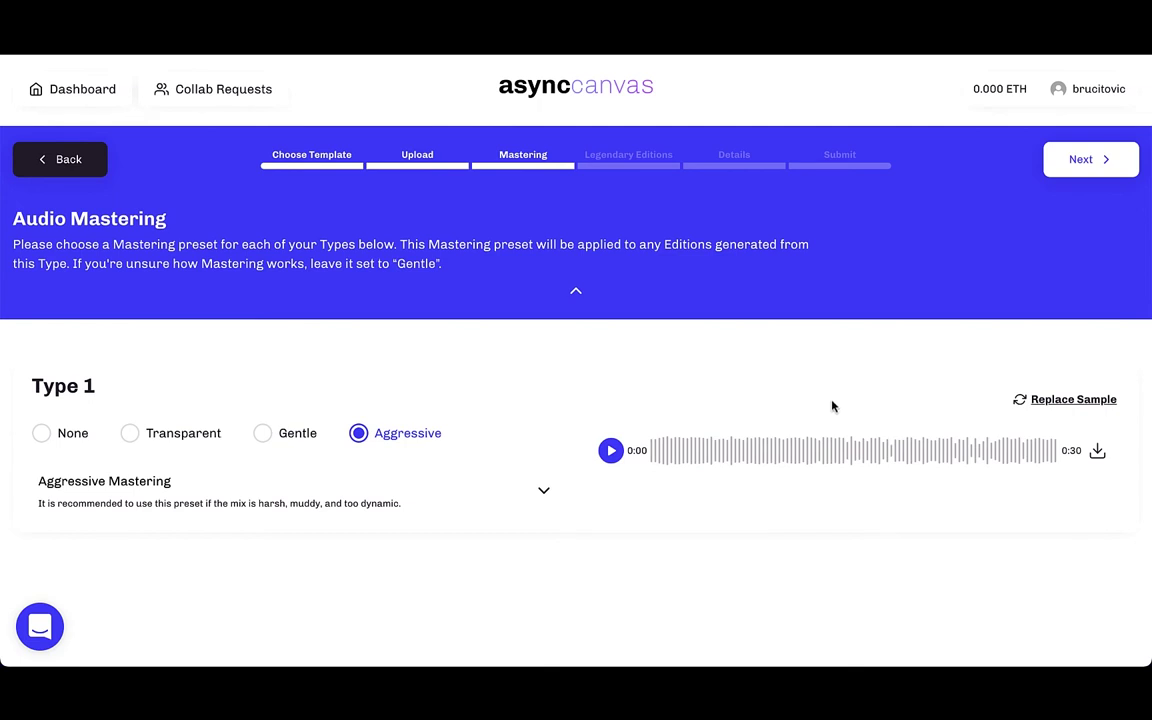
{"action": "left_click", "coordinate": [1097, 452]}
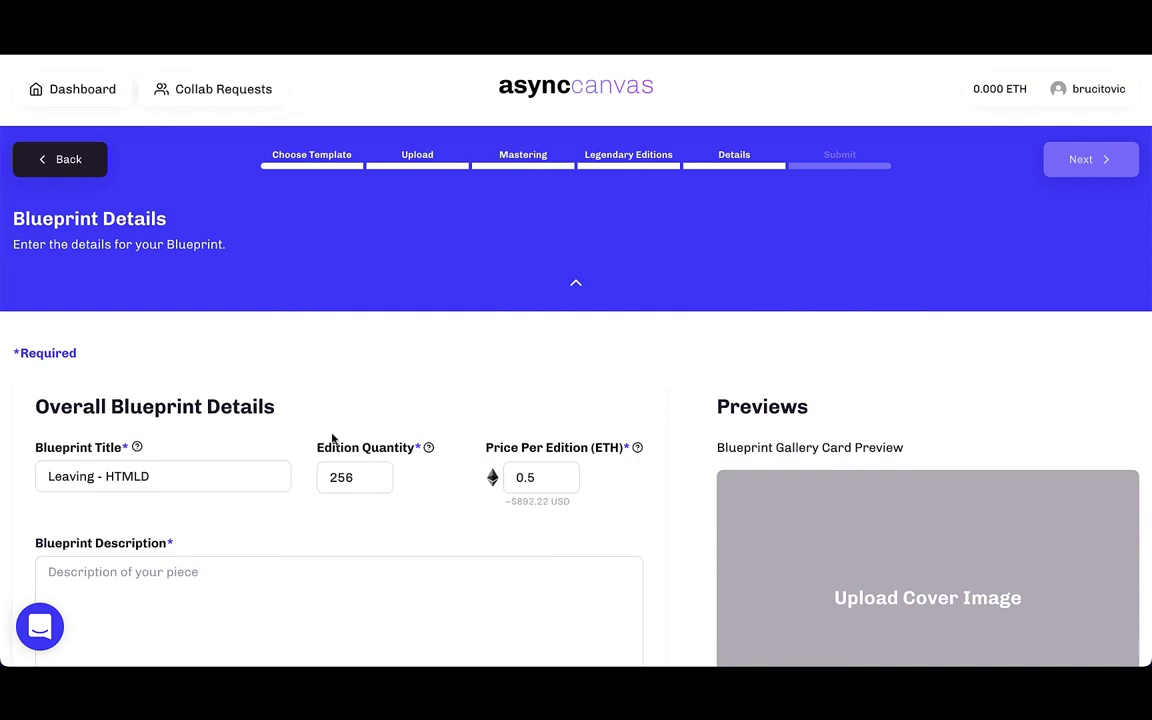
- Scroll through the Blueprint Details form down to the Cover Image section
{"action": "scroll", "coordinate": [333, 437], "scroll_direction": "down", "scroll_amount": 4}
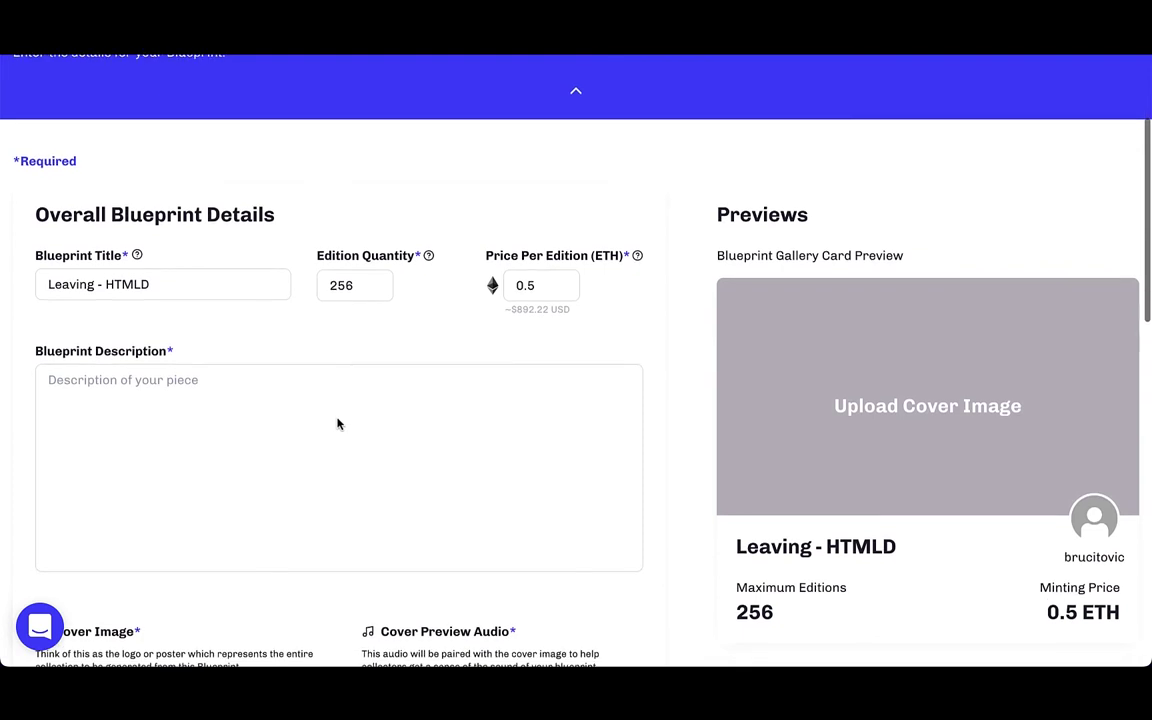
{"action": "scroll", "coordinate": [337, 424], "scroll_direction": "down", "scroll_amount": 1}
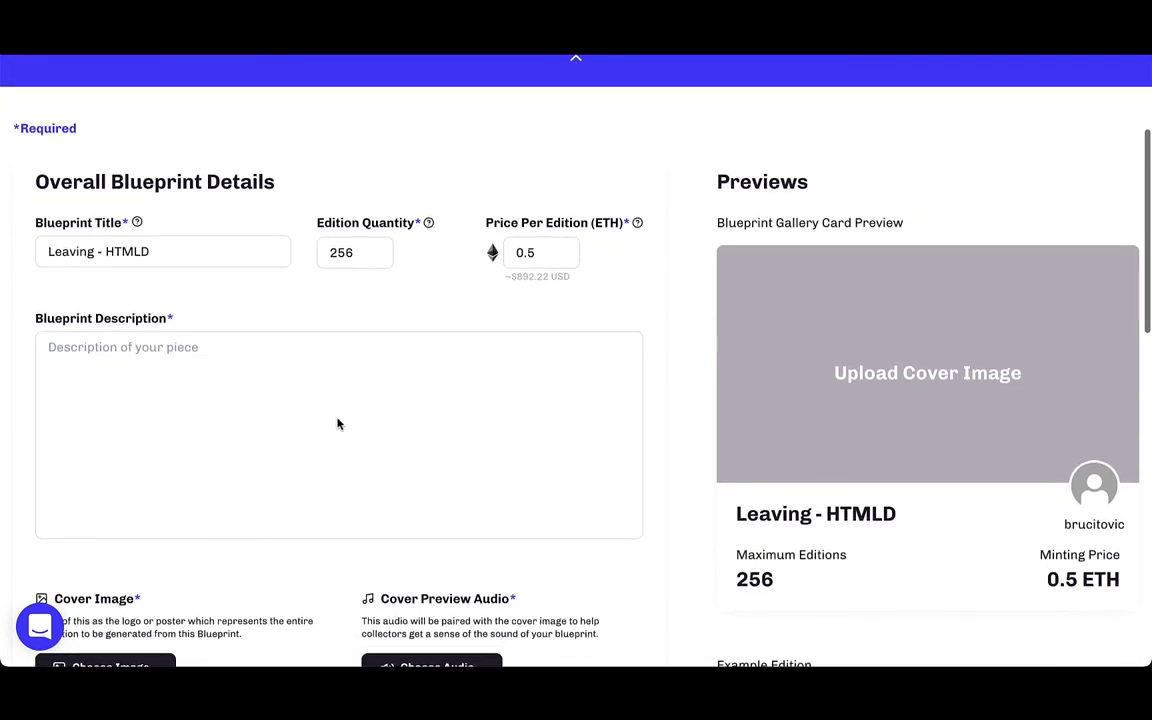
{"action": "scroll", "coordinate": [337, 424], "scroll_direction": "down", "scroll_amount": 1}
{"action": "scroll", "coordinate": [337, 424], "scroll_direction": "down", "scroll_amount": 2}
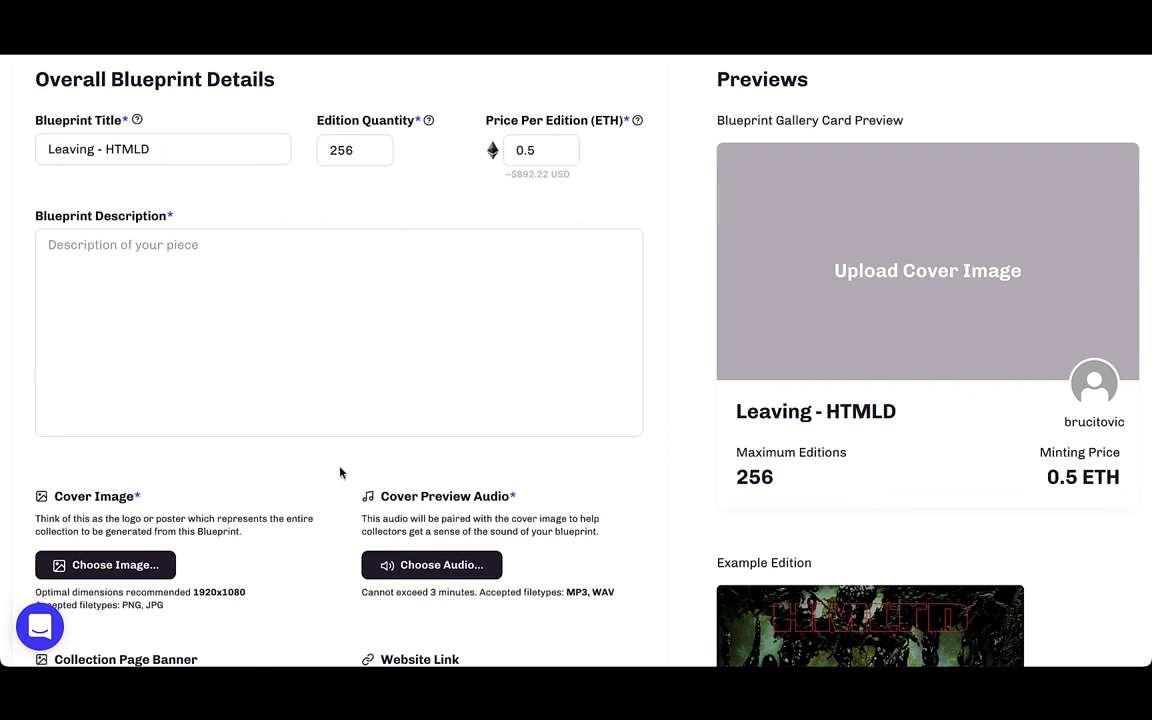
{"action": "scroll", "coordinate": [340, 472], "scroll_direction": "down", "scroll_amount": 2}
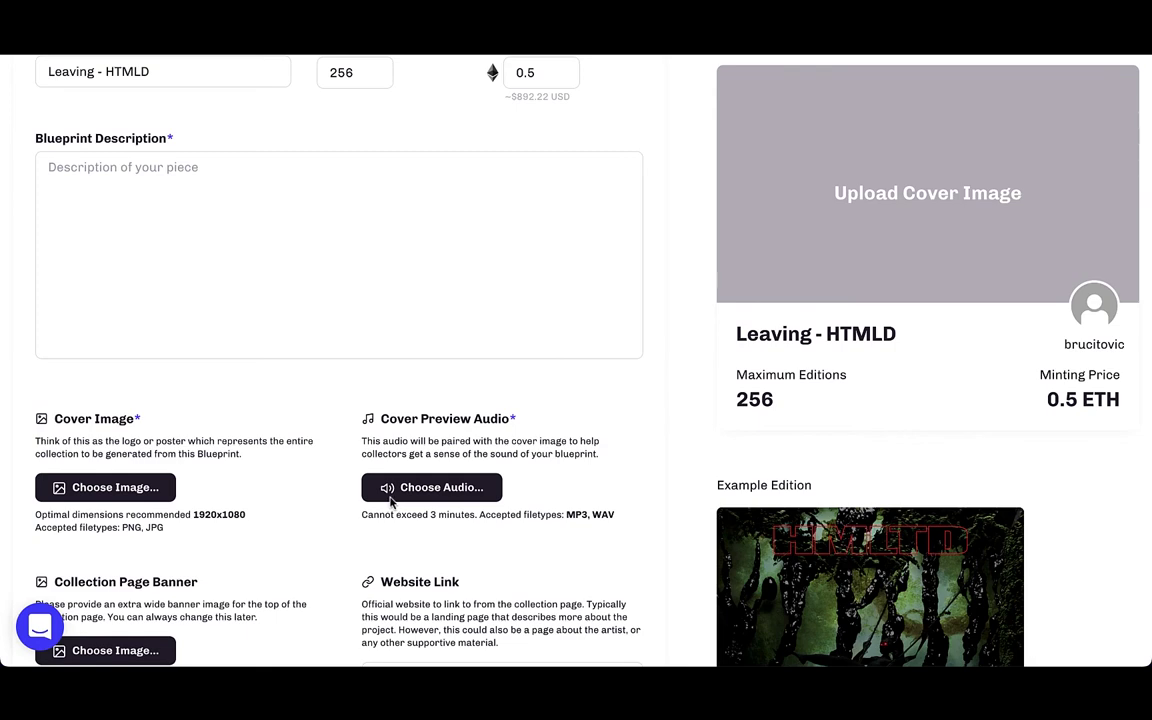
- Scroll further down the Blueprint Details form toward Category Tags
{"action": "scroll", "coordinate": [391, 502], "scroll_direction": "down", "scroll_amount": 3}
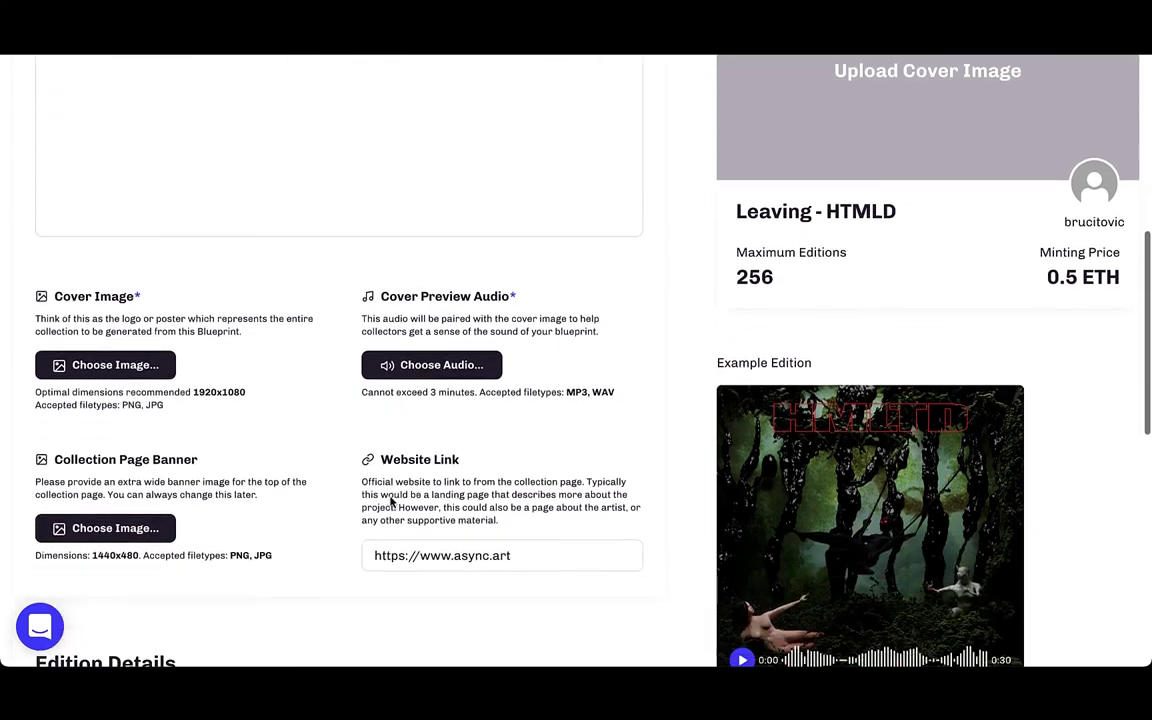
{"action": "scroll", "coordinate": [391, 502], "scroll_direction": "down", "scroll_amount": 2}
{"action": "scroll", "coordinate": [391, 502], "scroll_direction": "down", "scroll_amount": 1}
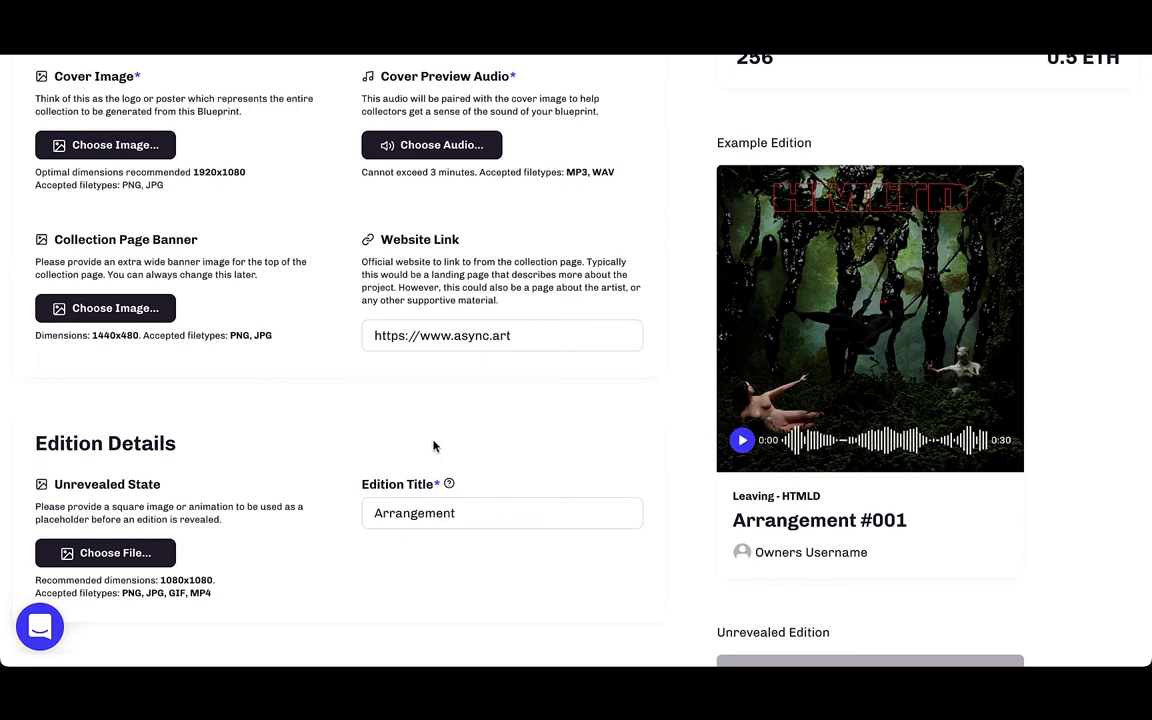
{"action": "scroll", "coordinate": [434, 446], "scroll_direction": "down", "scroll_amount": 3}
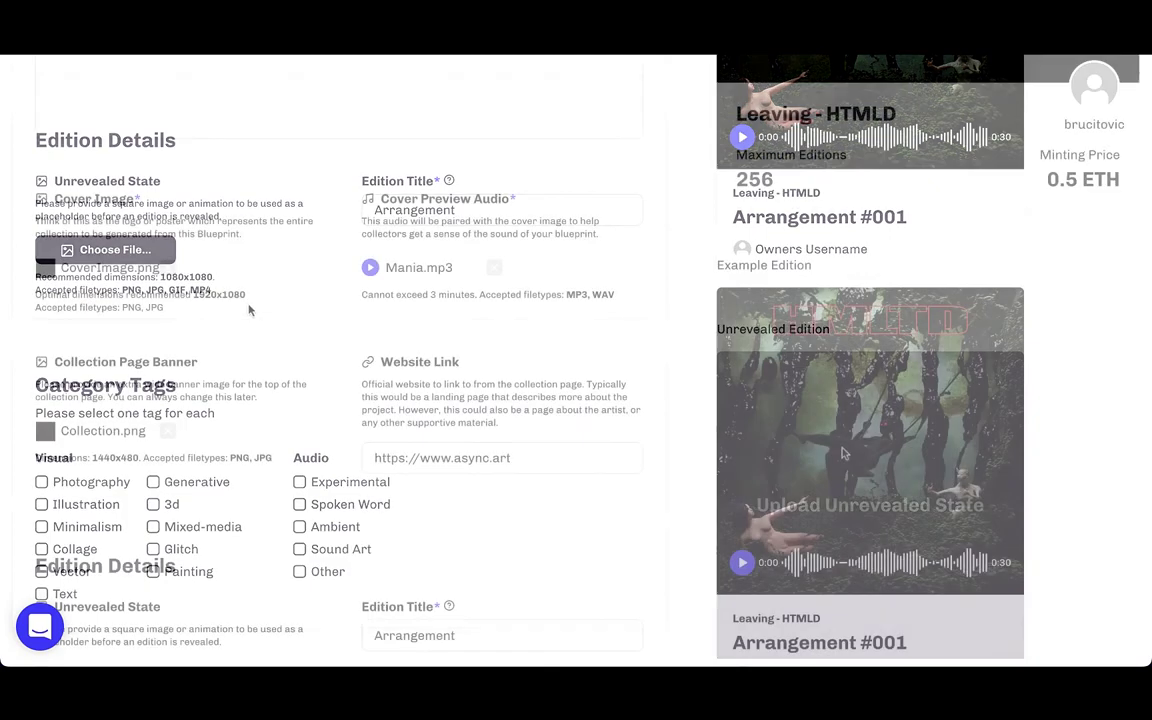
{"action": "scroll", "coordinate": [853, 440], "scroll_direction": "up", "scroll_amount": 5}
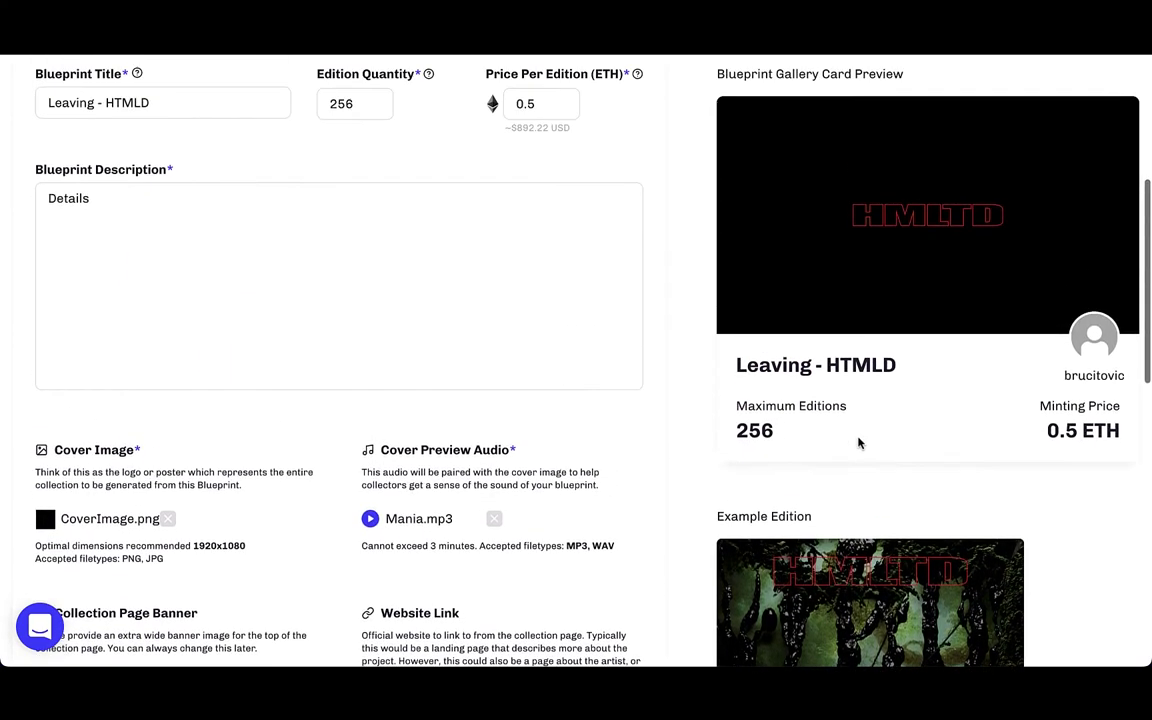
{"action": "scroll", "coordinate": [853, 440], "scroll_direction": "up", "scroll_amount": 5}
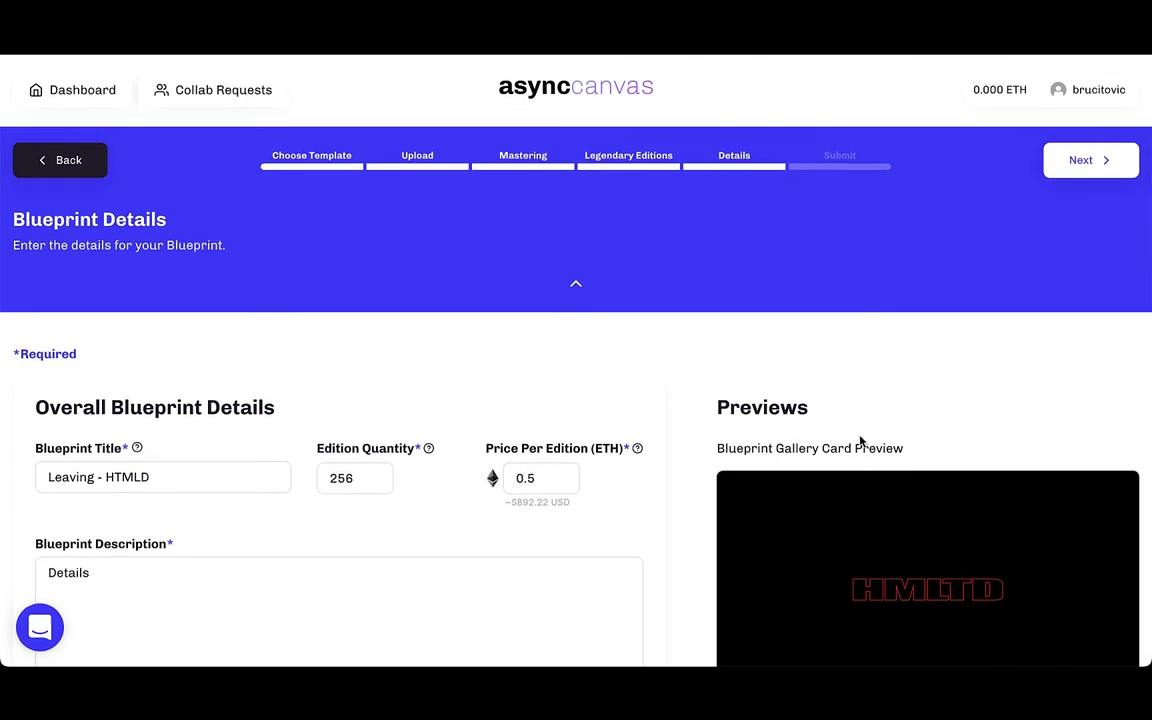
{"action": "left_click", "coordinate": [1068, 157]}
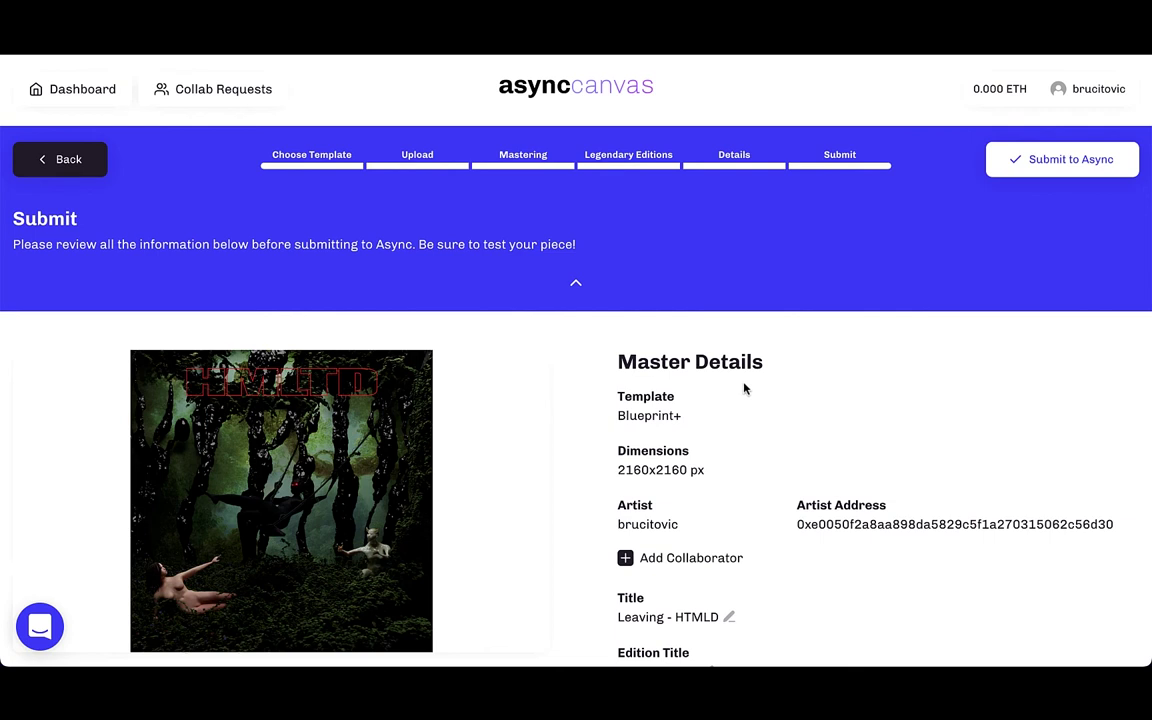
{"action": "scroll", "coordinate": [717, 393], "scroll_direction": "down", "scroll_amount": 2}
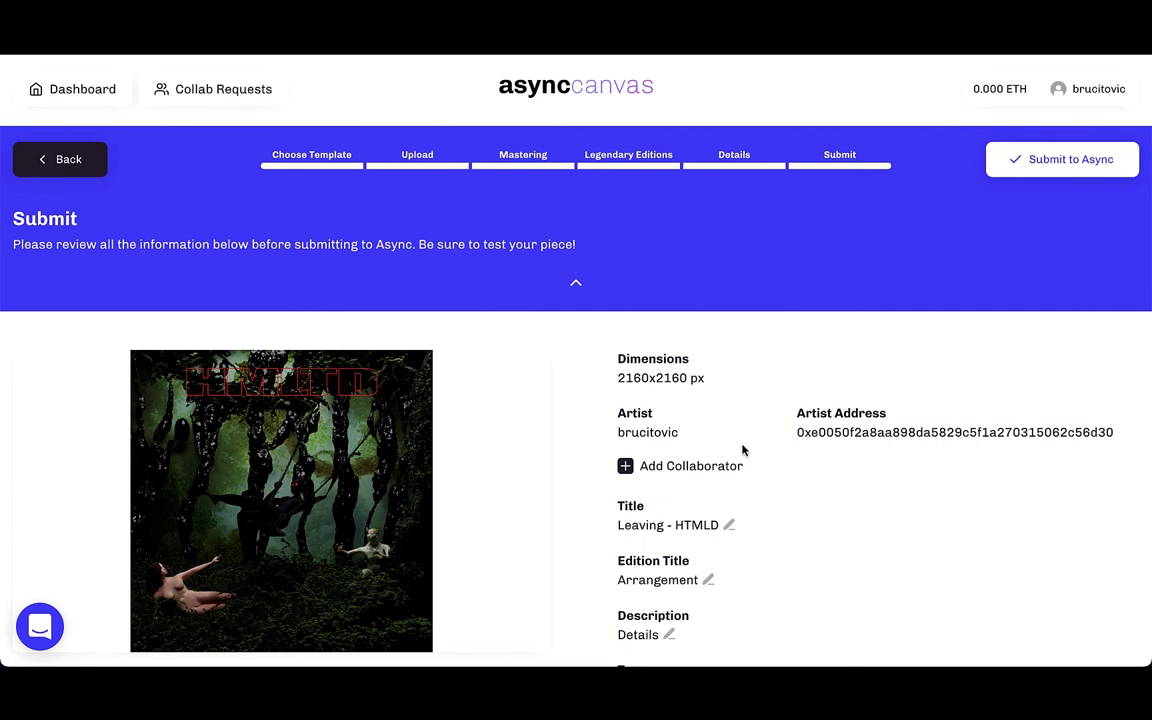
{"action": "scroll", "coordinate": [774, 455], "scroll_direction": "down", "scroll_amount": 5}
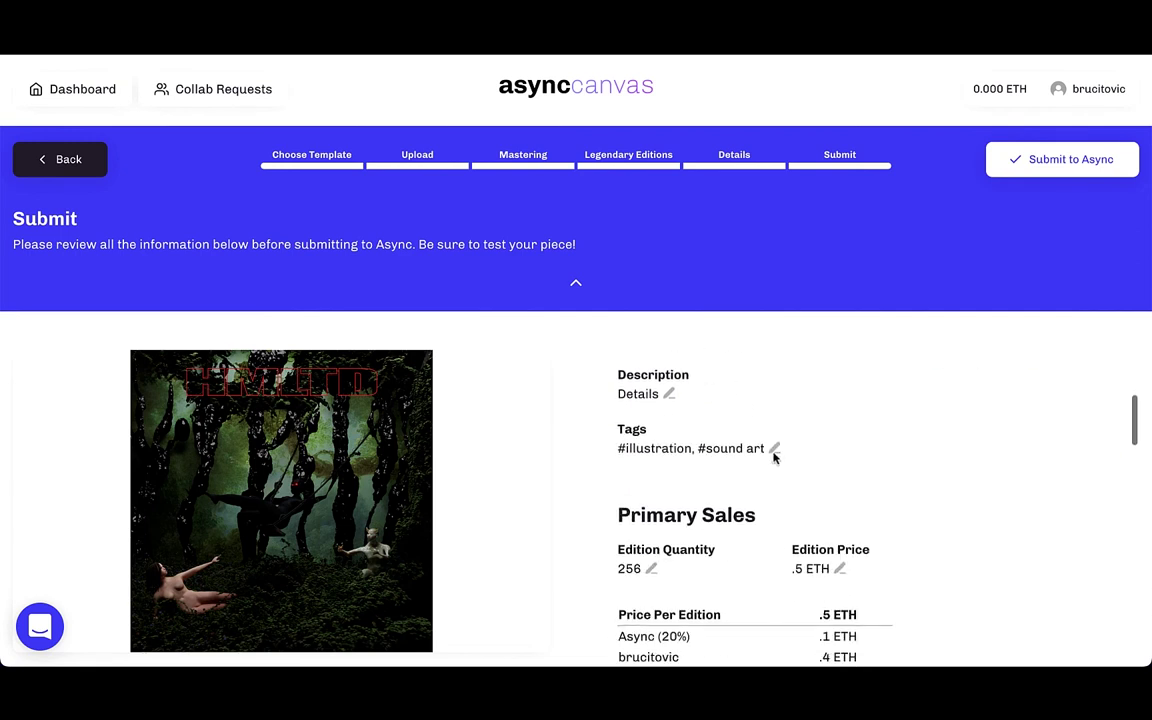
{"action": "scroll", "coordinate": [790, 452], "scroll_direction": "down", "scroll_amount": 3}
{"action": "scroll", "coordinate": [794, 456], "scroll_direction": "down", "scroll_amount": 3}
{"action": "scroll", "coordinate": [795, 456], "scroll_direction": "down", "scroll_amount": 2}
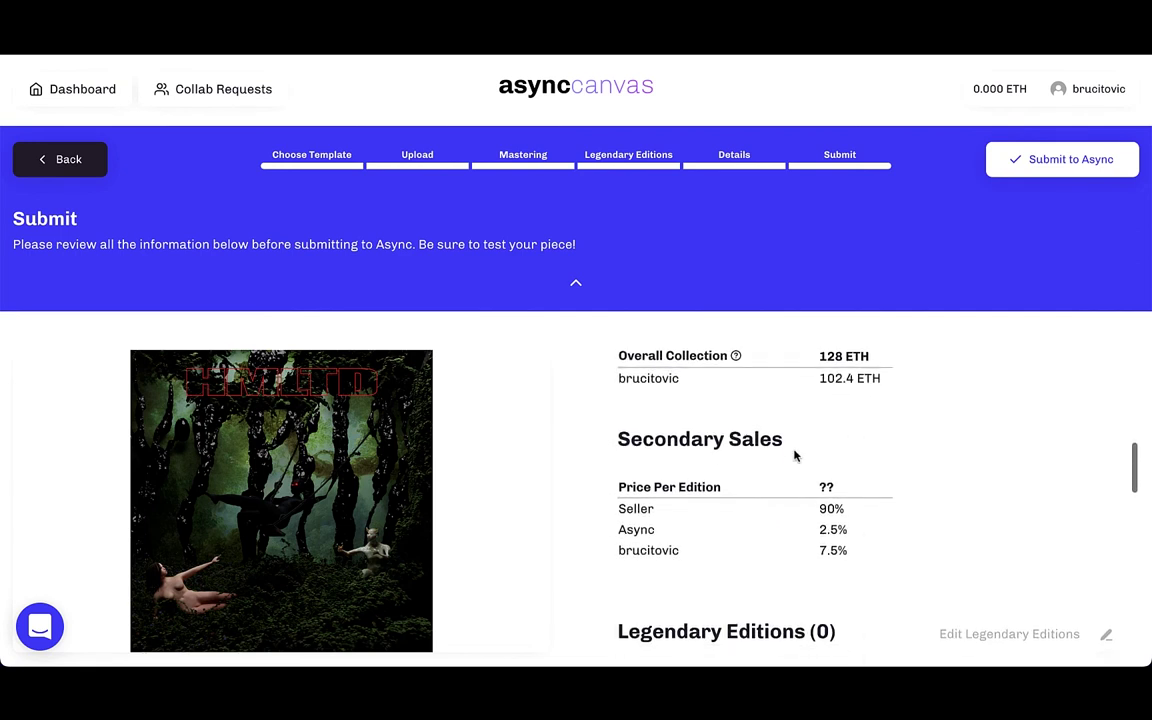
{"action": "scroll", "coordinate": [794, 456], "scroll_direction": "down", "scroll_amount": 1}
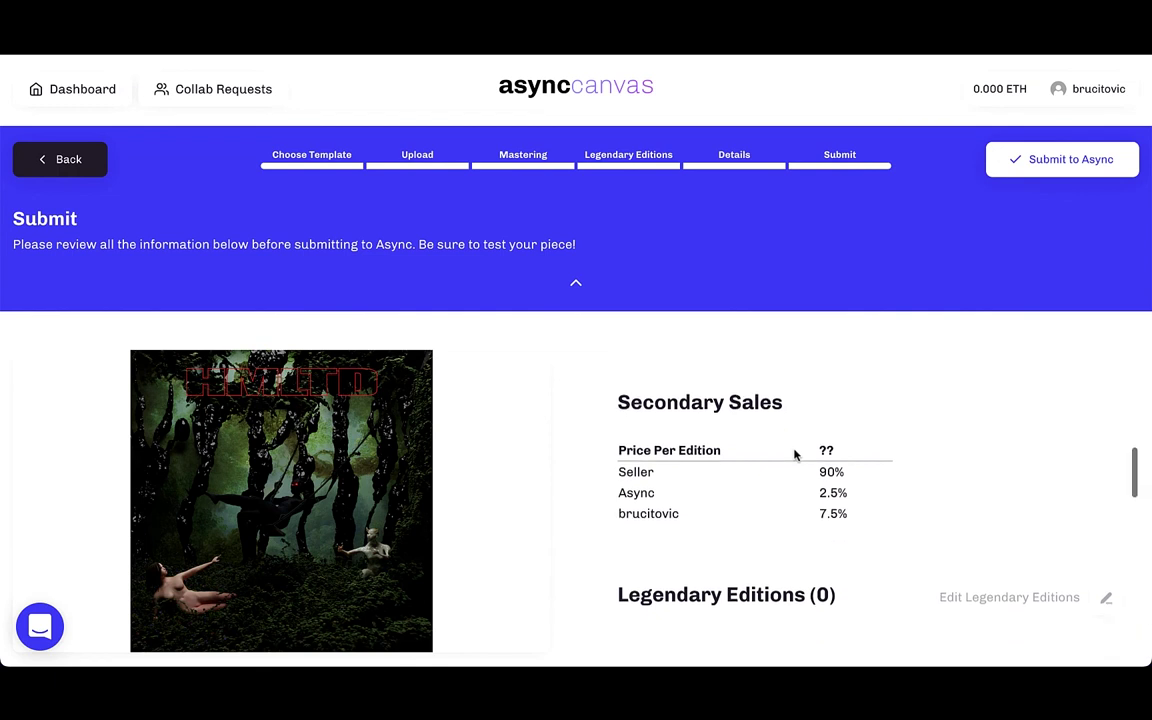
{"action": "scroll", "coordinate": [795, 456], "scroll_direction": "up", "scroll_amount": 1}
{"action": "scroll", "coordinate": [796, 456], "scroll_direction": "up", "scroll_amount": 2}
{"action": "scroll", "coordinate": [796, 456], "scroll_direction": "up", "scroll_amount": 1}
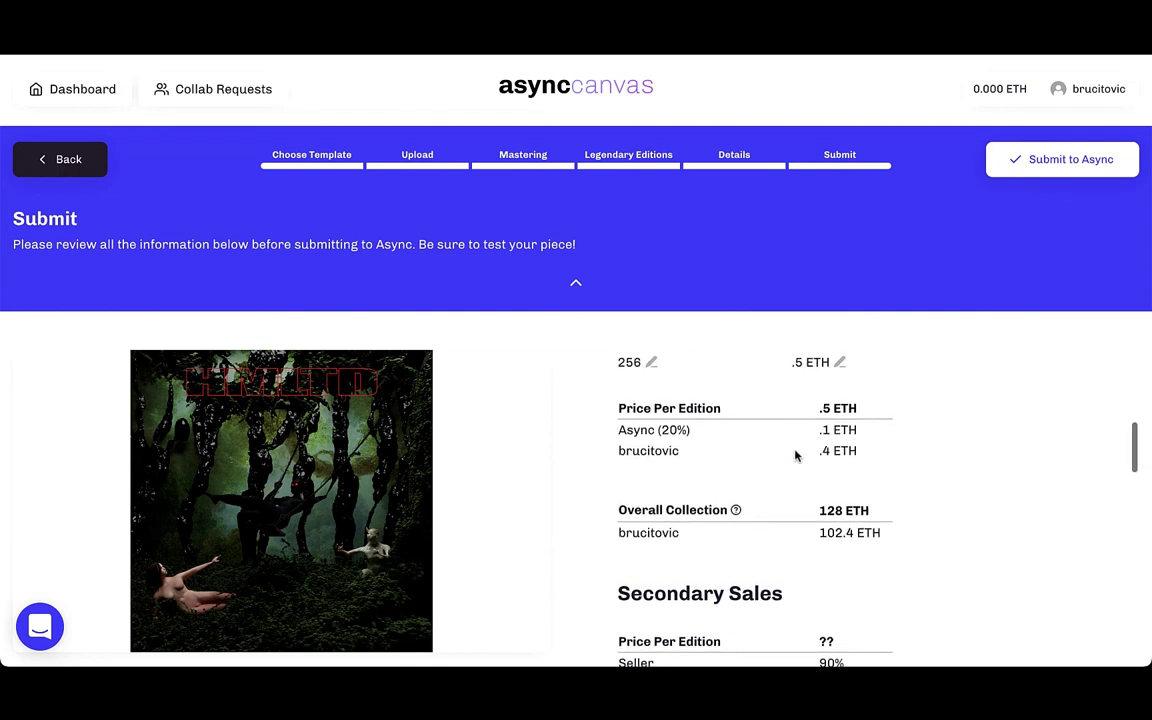
{"action": "scroll", "coordinate": [796, 456], "scroll_direction": "up", "scroll_amount": 1}
{"action": "scroll", "coordinate": [796, 456], "scroll_direction": "down", "scroll_amount": 2}
{"action": "scroll", "coordinate": [796, 456], "scroll_direction": "down", "scroll_amount": 3}
{"action": "scroll", "coordinate": [796, 452], "scroll_direction": "down", "scroll_amount": 2}
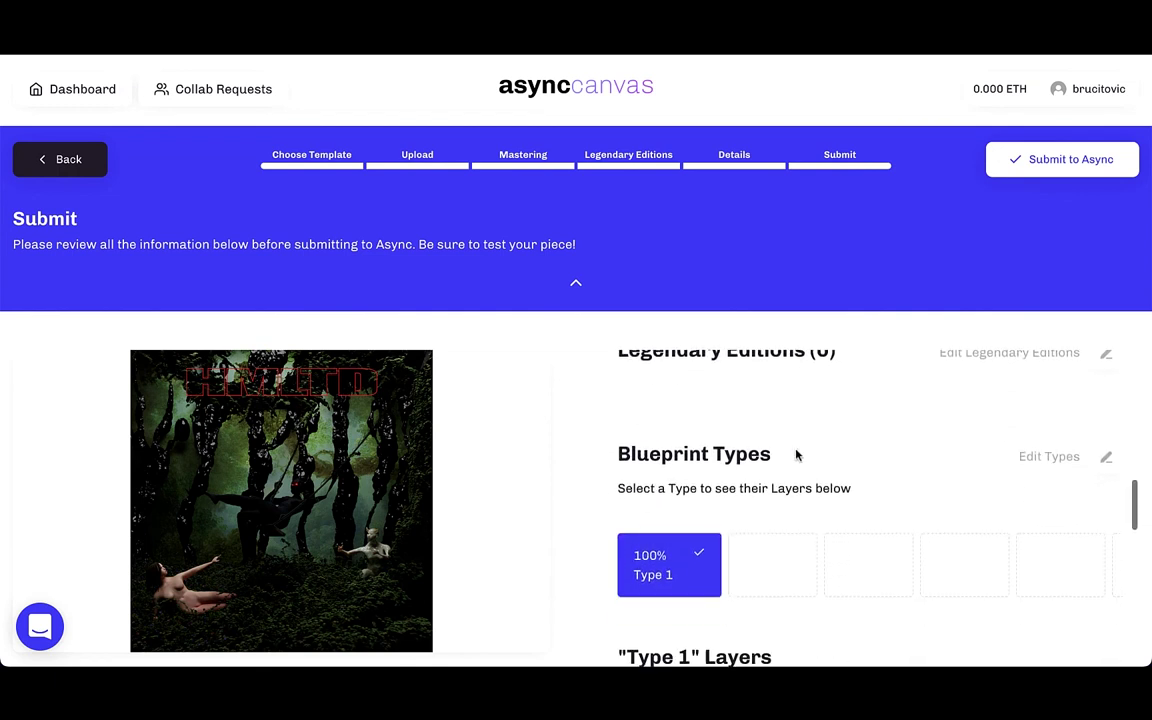
{"action": "scroll", "coordinate": [800, 453], "scroll_direction": "up", "scroll_amount": 1}
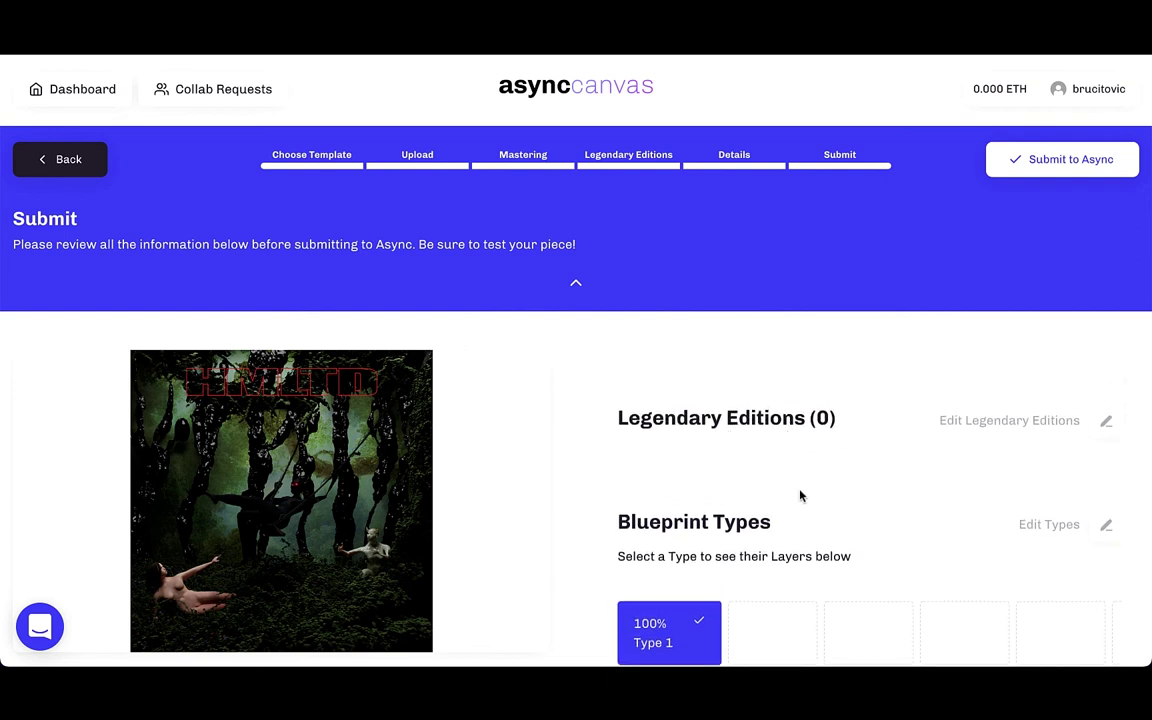
{"action": "scroll", "coordinate": [800, 492], "scroll_direction": "down", "scroll_amount": 2}
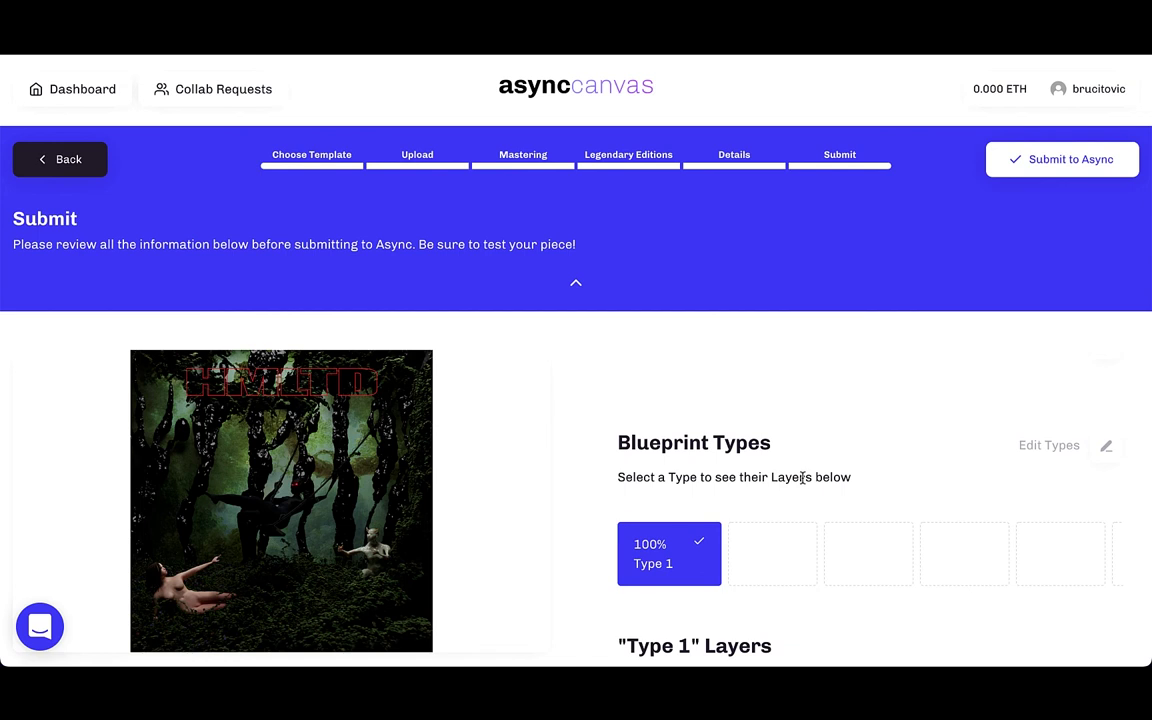
{"action": "scroll", "coordinate": [802, 478], "scroll_direction": "down", "scroll_amount": 1}
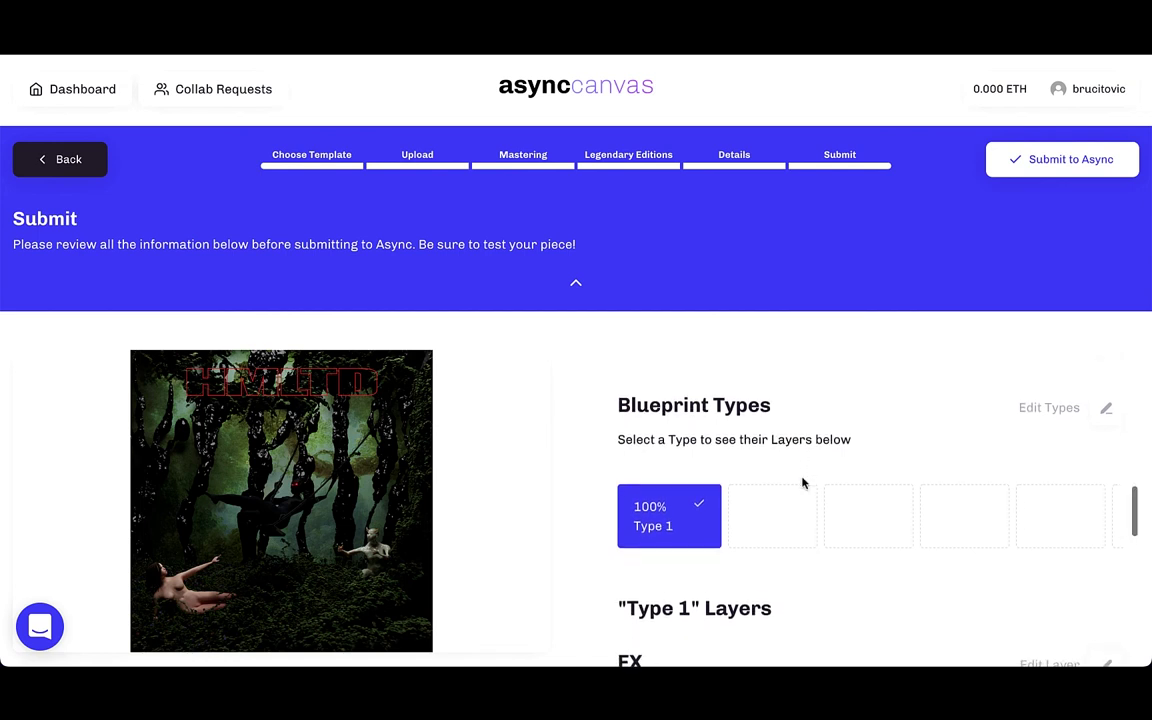
{"action": "scroll", "coordinate": [802, 483], "scroll_direction": "down", "scroll_amount": 2}
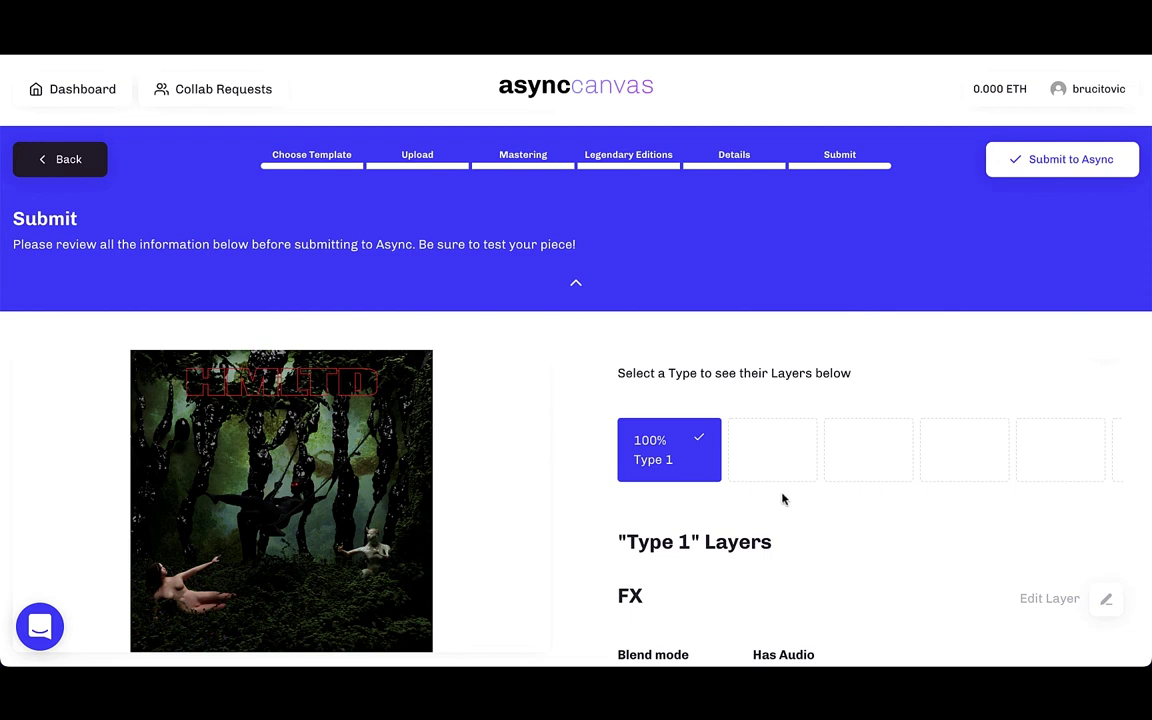
{"action": "scroll", "coordinate": [786, 500], "scroll_direction": "down", "scroll_amount": 2}
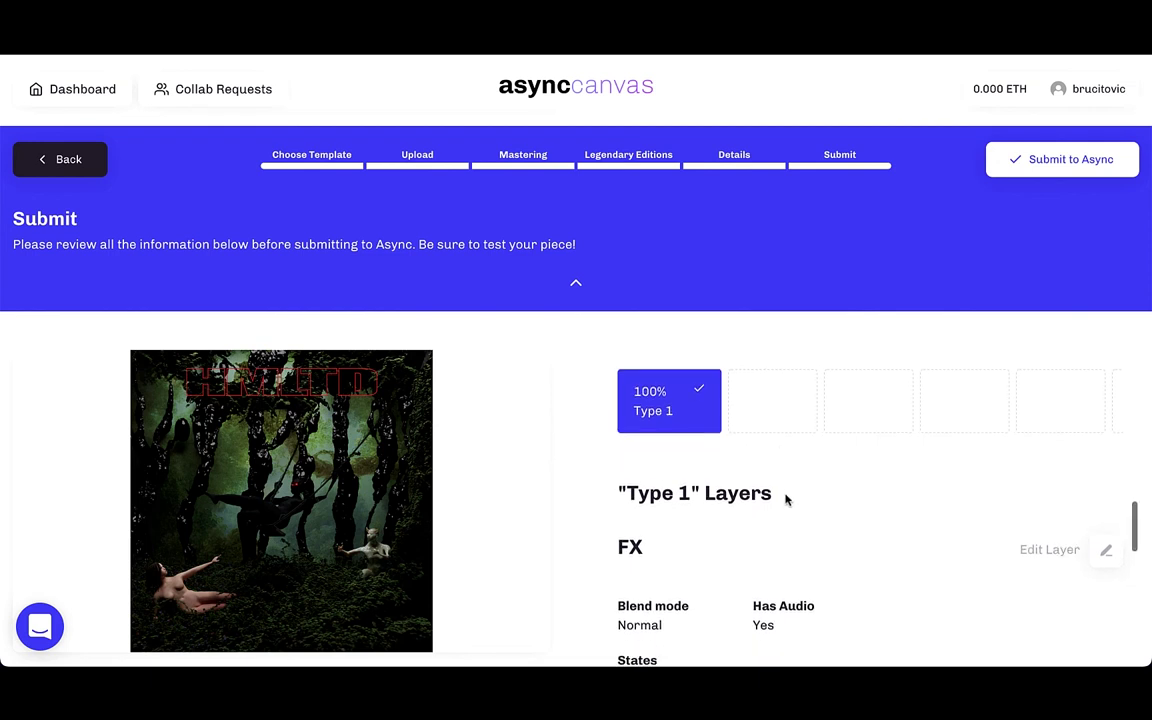
{"action": "scroll", "coordinate": [786, 500], "scroll_direction": "down", "scroll_amount": 2}
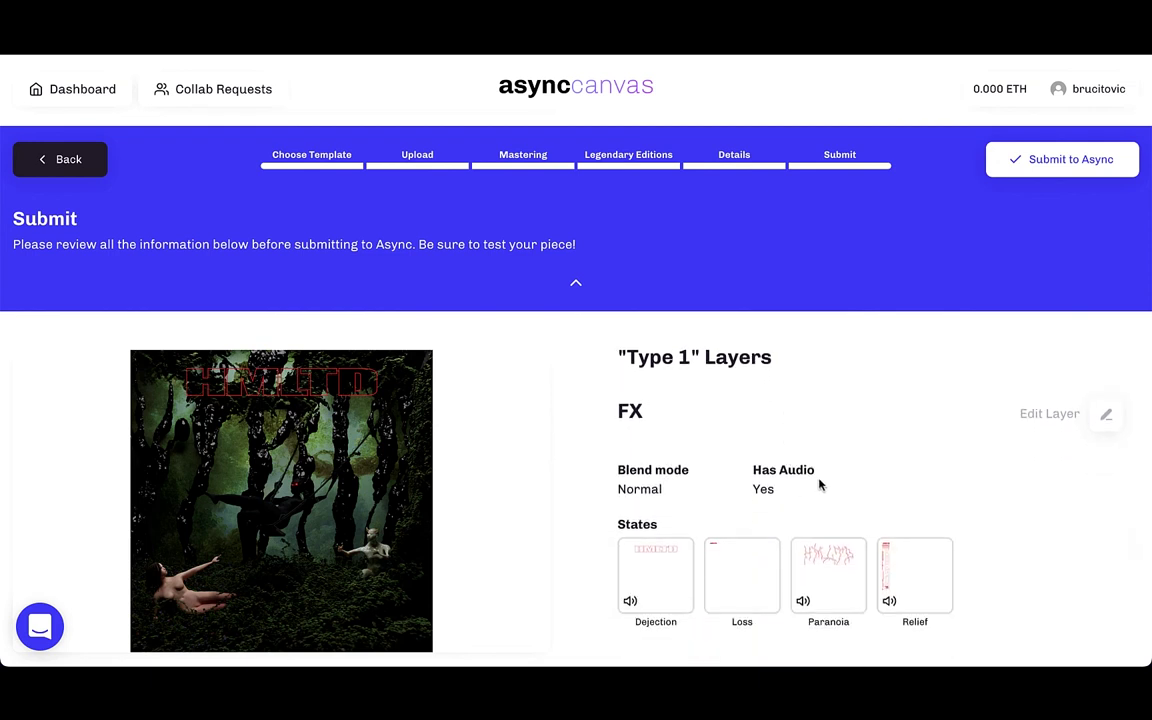
{"action": "scroll", "coordinate": [820, 482], "scroll_direction": "up", "scroll_amount": 2}
{"action": "scroll", "coordinate": [821, 482], "scroll_direction": "up", "scroll_amount": 3}
{"action": "scroll", "coordinate": [821, 482], "scroll_direction": "up", "scroll_amount": 2}
{"action": "scroll", "coordinate": [823, 483], "scroll_direction": "up", "scroll_amount": 3}
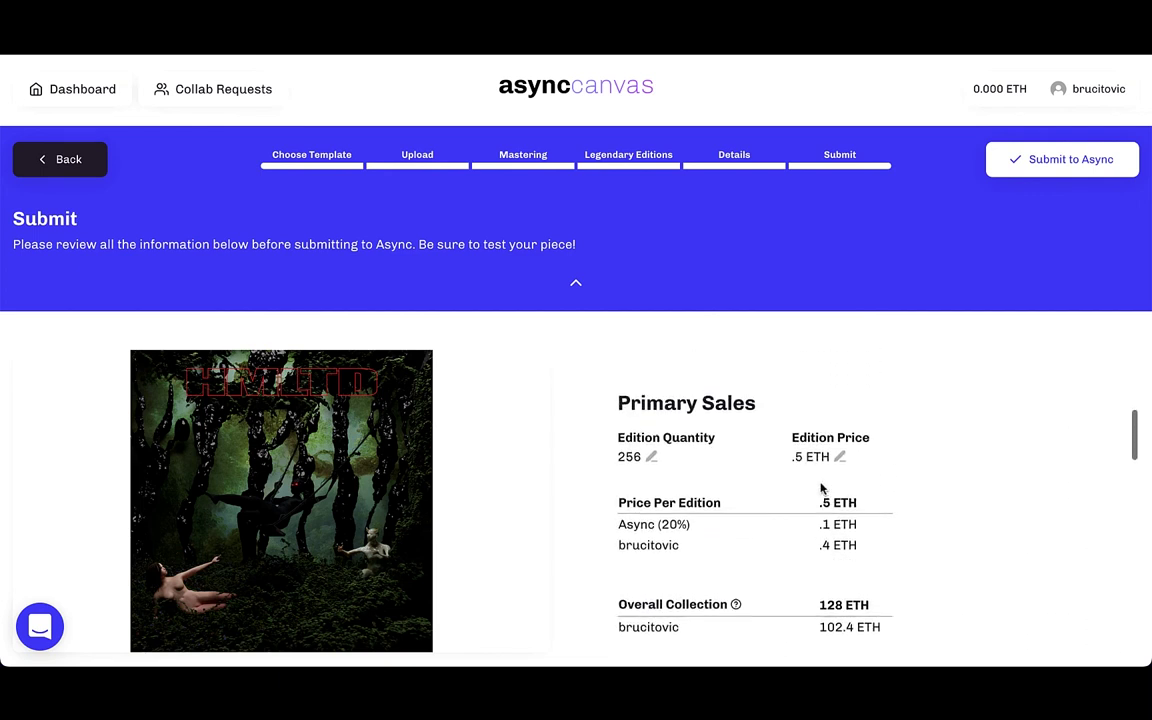
{"action": "scroll", "coordinate": [823, 486], "scroll_direction": "up", "scroll_amount": 3}
{"action": "scroll", "coordinate": [841, 476], "scroll_direction": "up", "scroll_amount": 1}
{"action": "scroll", "coordinate": [897, 407], "scroll_direction": "up", "scroll_amount": 2}
{"action": "scroll", "coordinate": [895, 411], "scroll_direction": "up", "scroll_amount": 1}
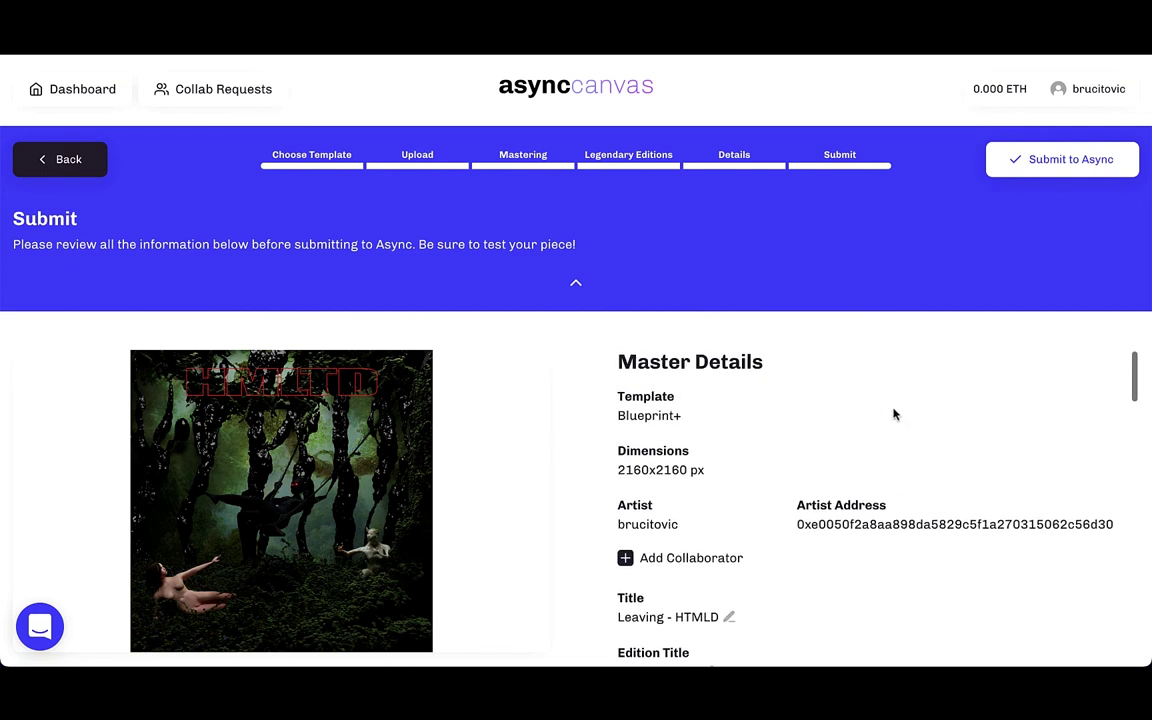
- Submit Leaving - HTMLD to Async as a six-layer Blueprint+ ready to publish
{"action": "left_click", "coordinate": [1015, 165]}
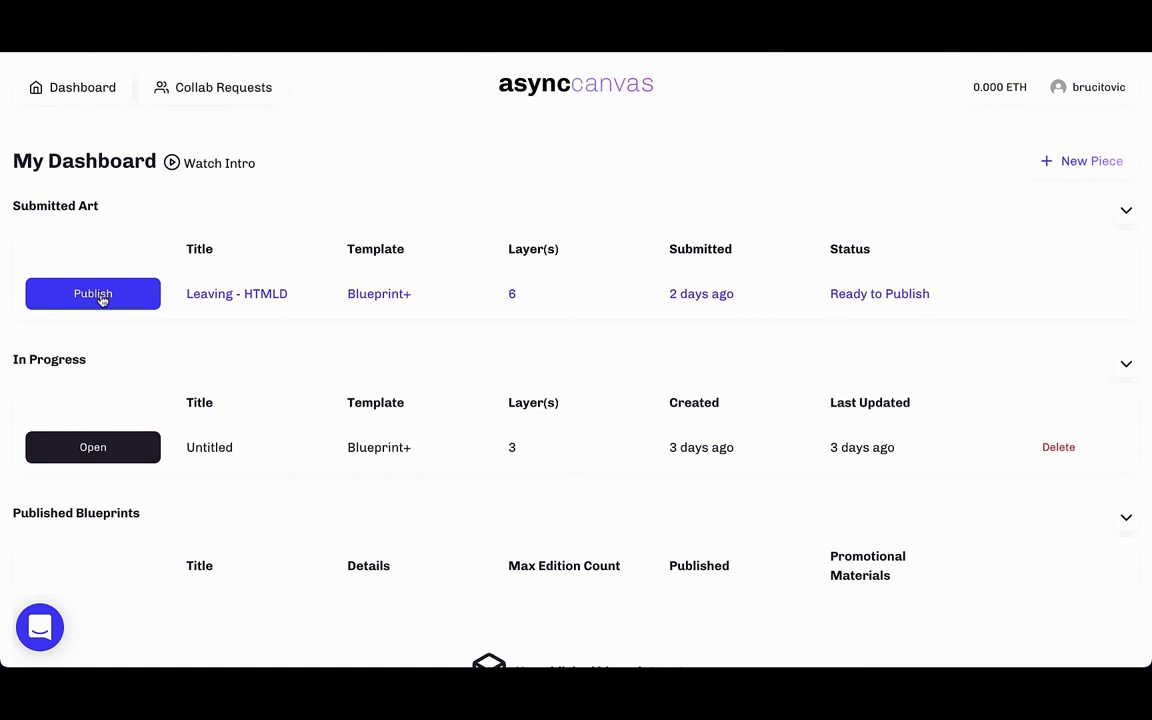
- Open Leaving - HTMLD's publish settings, enable Presale, and review the presale fields
{"action": "left_click", "coordinate": [101, 299]}
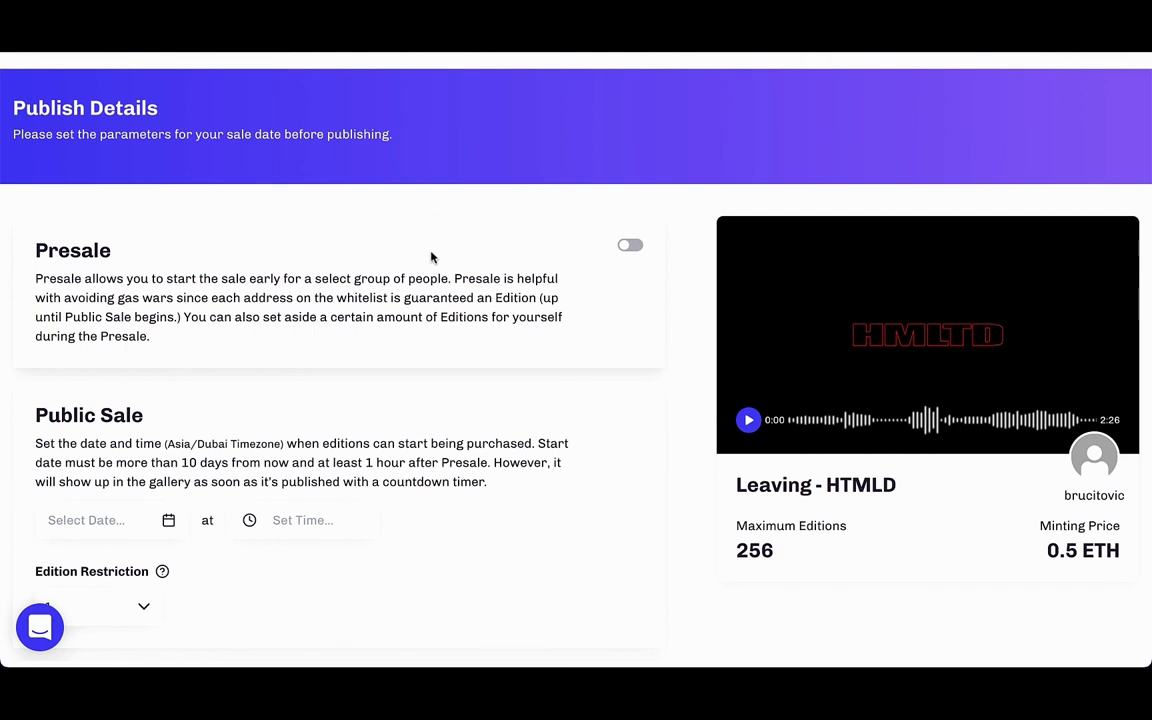
{"action": "left_click", "coordinate": [627, 248]}
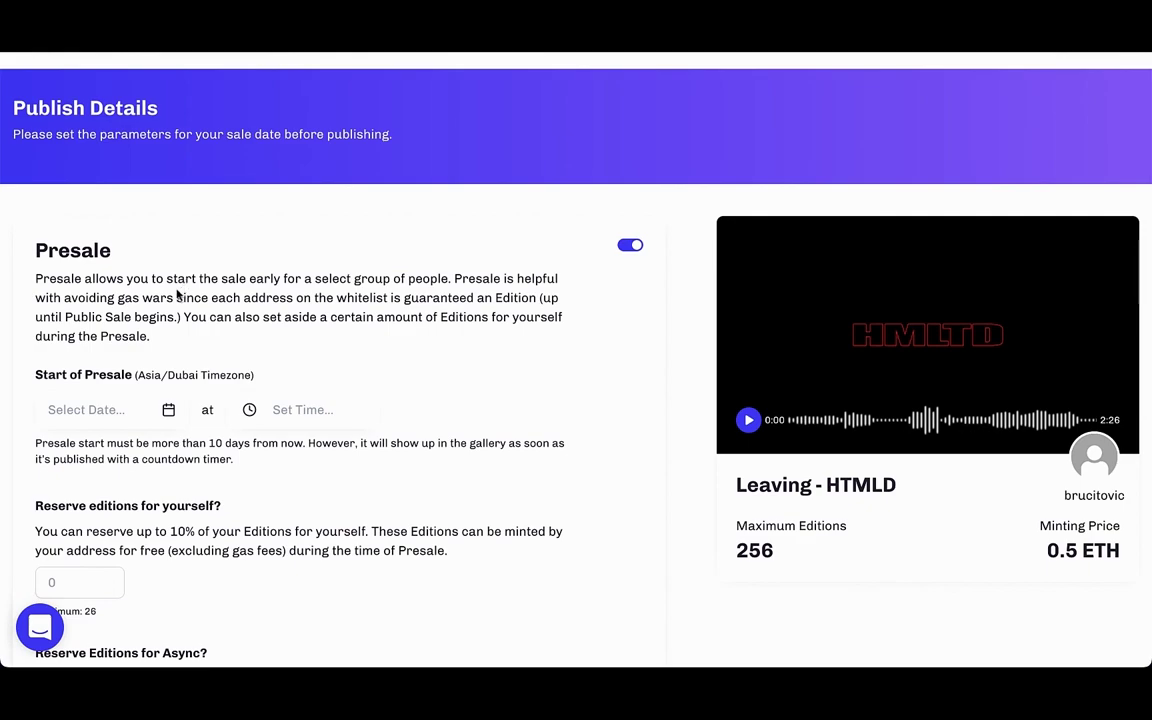
{"action": "scroll", "coordinate": [182, 486], "scroll_direction": "down", "scroll_amount": 3}
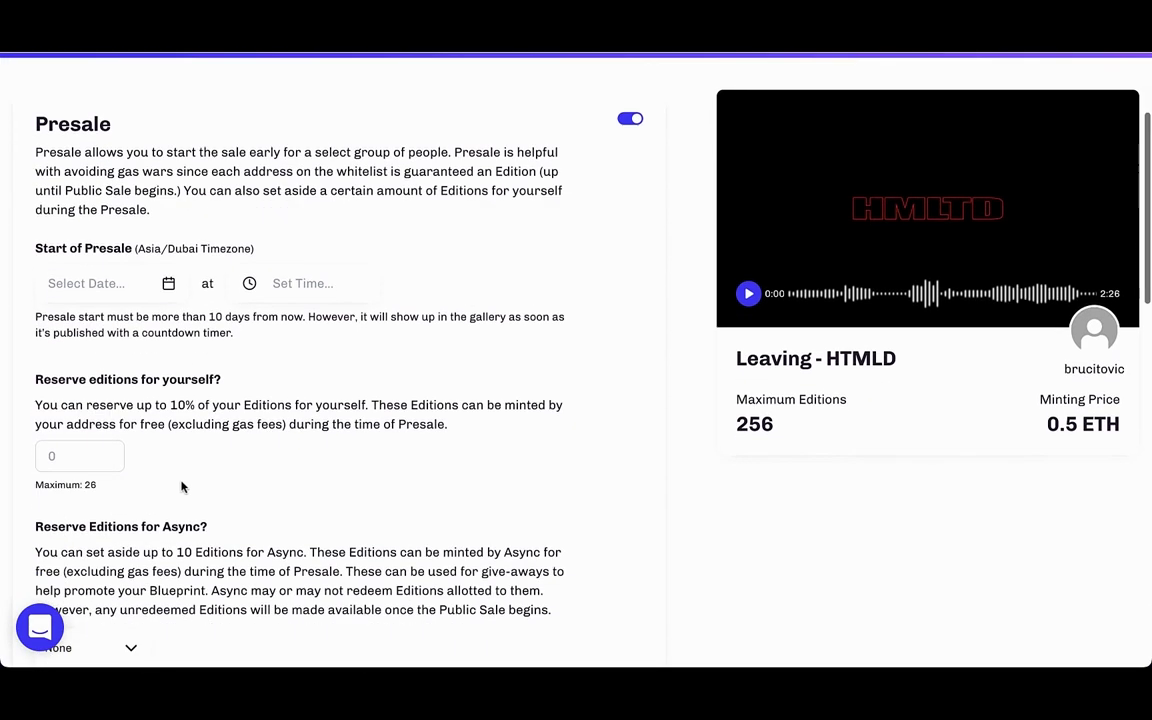
{"action": "scroll", "coordinate": [95, 478], "scroll_direction": "down", "scroll_amount": 1}
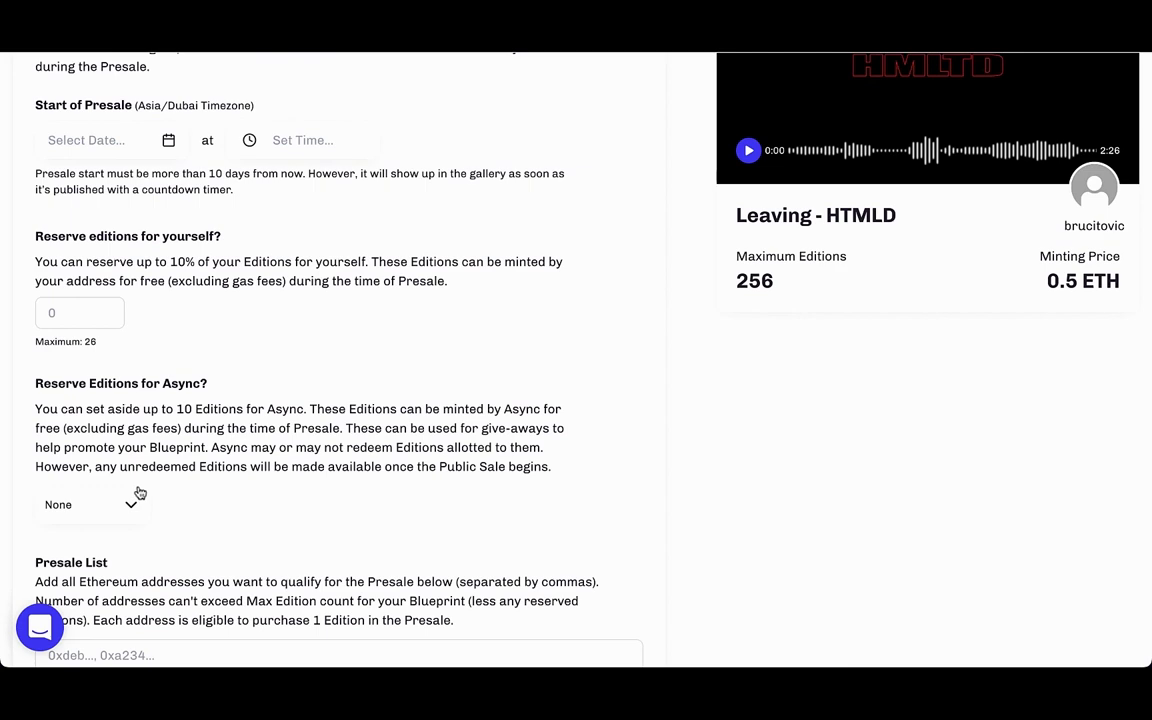
{"action": "scroll", "coordinate": [149, 489], "scroll_direction": "down", "scroll_amount": 2}
{"action": "scroll", "coordinate": [271, 418], "scroll_direction": "down", "scroll_amount": 2}
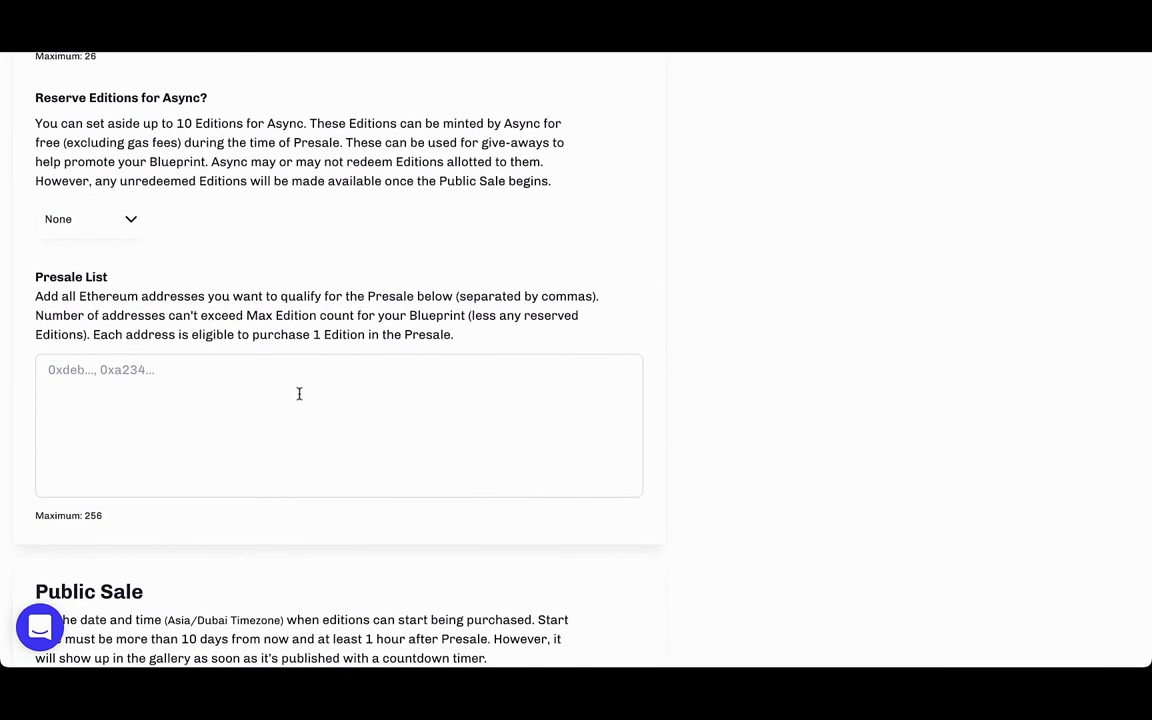
{"action": "scroll", "coordinate": [303, 400], "scroll_direction": "down", "scroll_amount": 1}
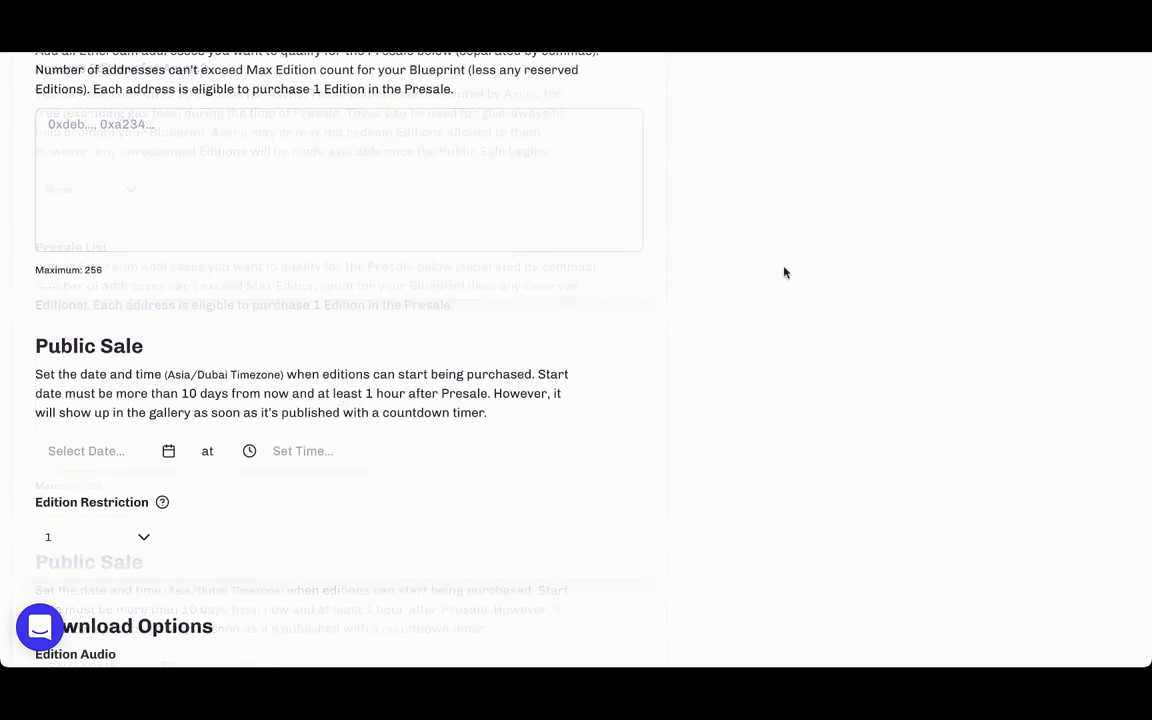
{"action": "scroll", "coordinate": [785, 272], "scroll_direction": "down", "scroll_amount": 1}
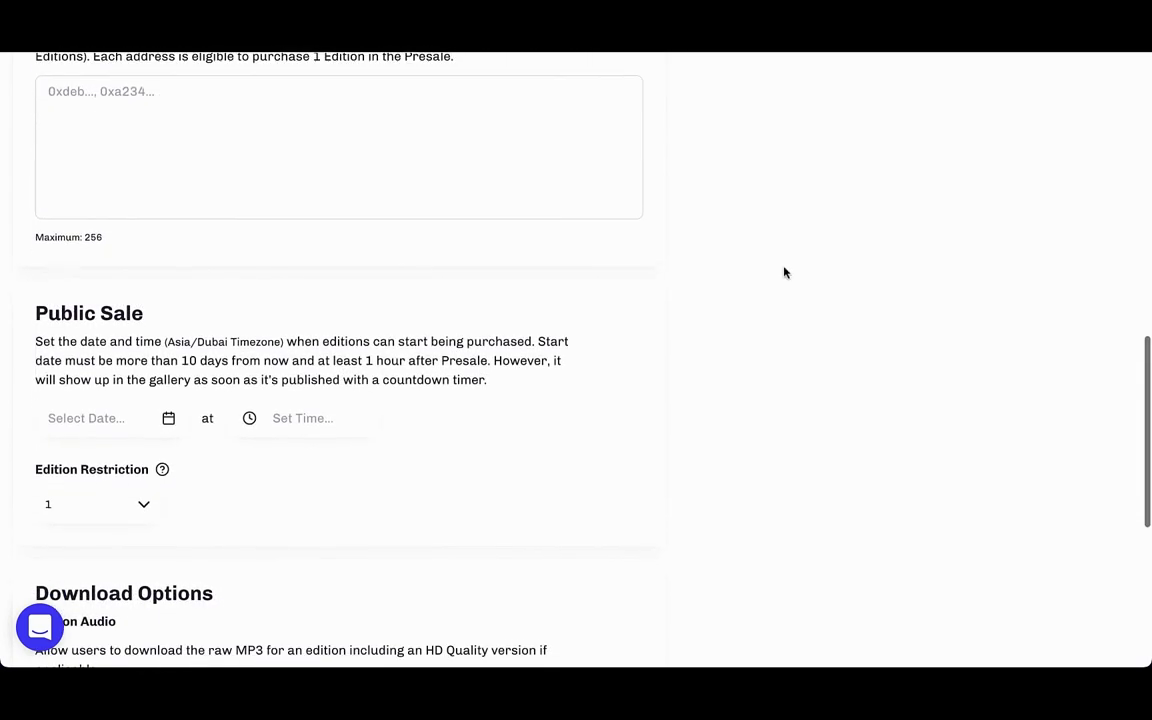
{"action": "scroll", "coordinate": [785, 271], "scroll_direction": "down", "scroll_amount": 1}
{"action": "scroll", "coordinate": [785, 270], "scroll_direction": "down", "scroll_amount": 1}
{"action": "scroll", "coordinate": [785, 269], "scroll_direction": "down", "scroll_amount": 1}
{"action": "scroll", "coordinate": [785, 267], "scroll_direction": "down", "scroll_amount": 1}
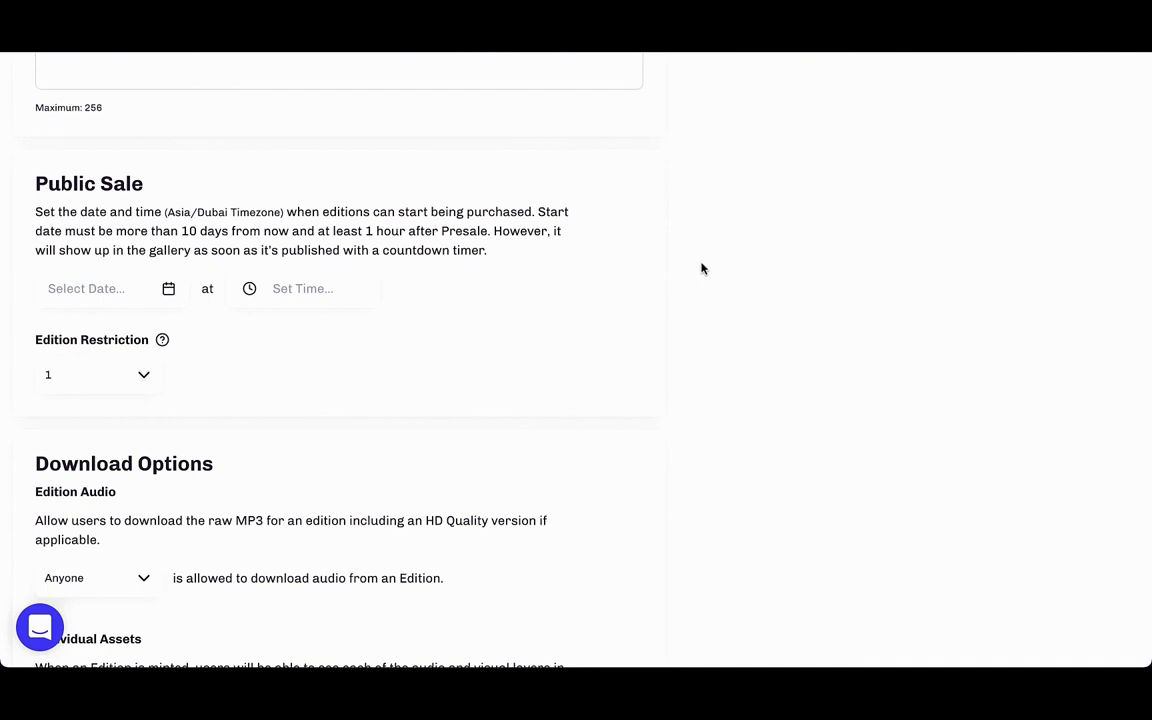
{"action": "scroll", "coordinate": [410, 332], "scroll_direction": "down", "scroll_amount": 3}
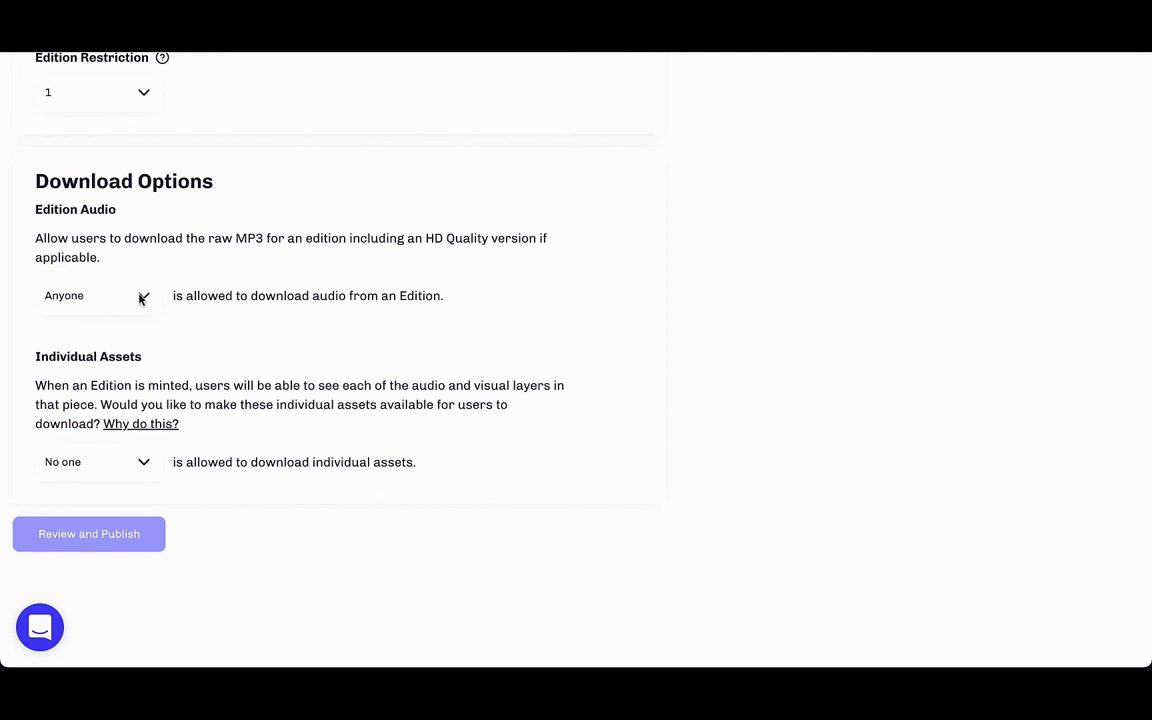
{"action": "left_click", "coordinate": [141, 298]}
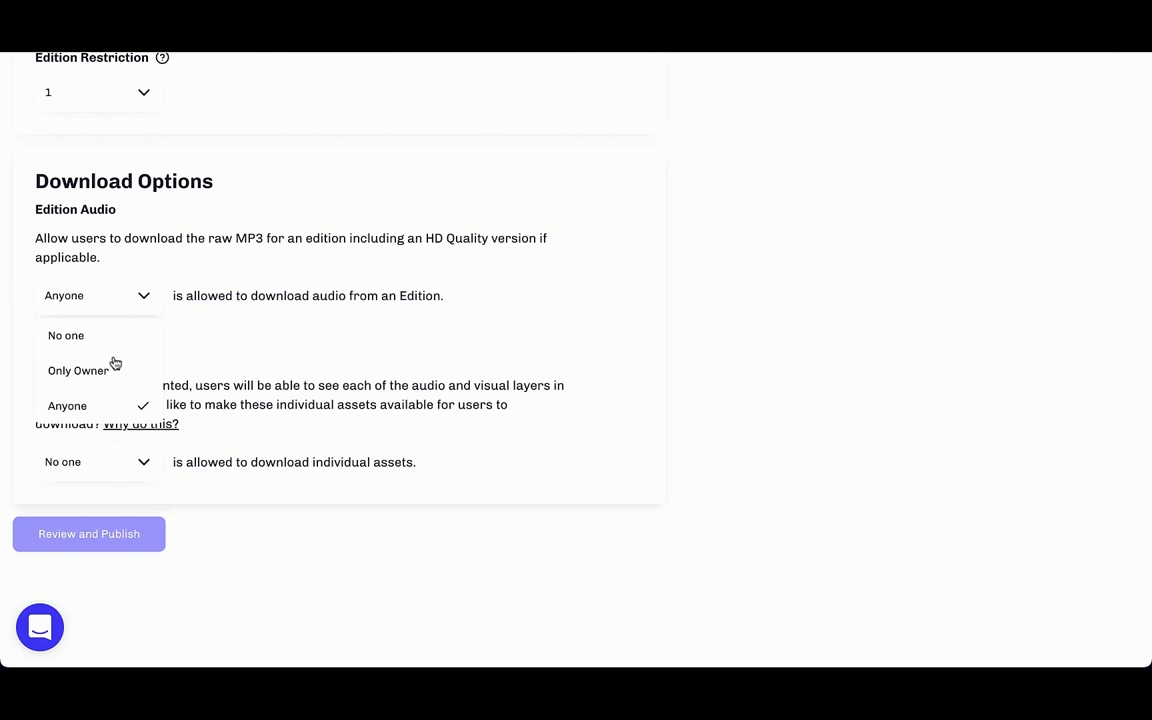
{"action": "left_click", "coordinate": [319, 334]}
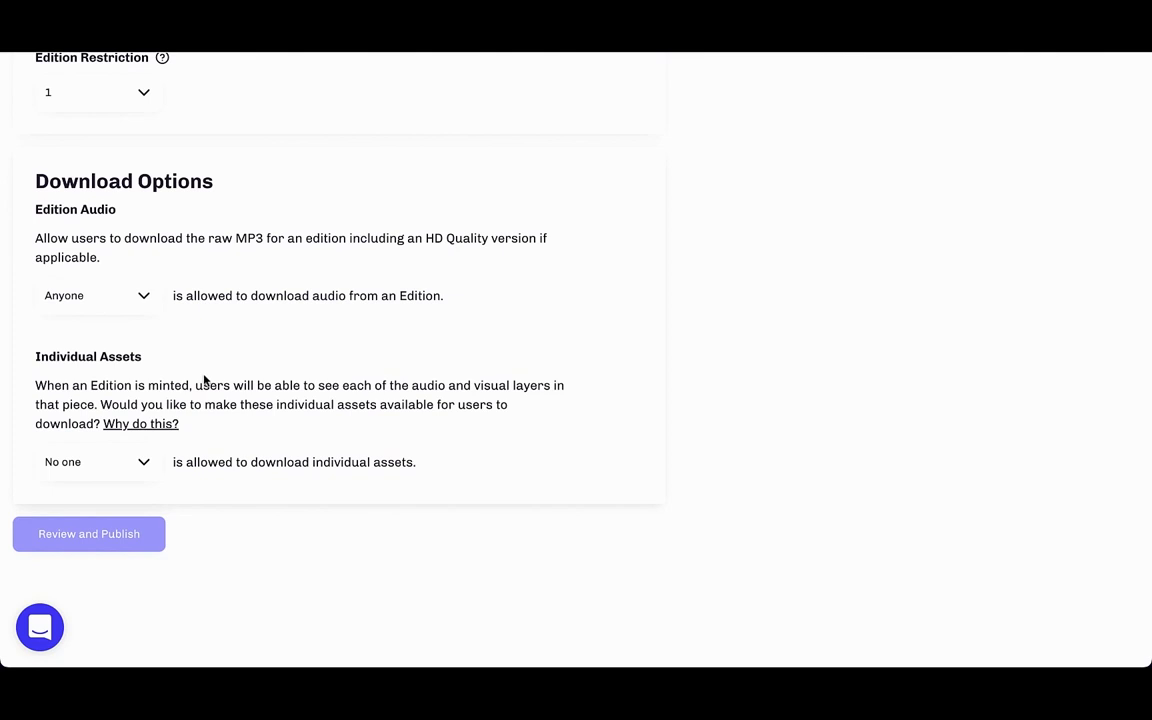
{"action": "left_click", "coordinate": [144, 464]}
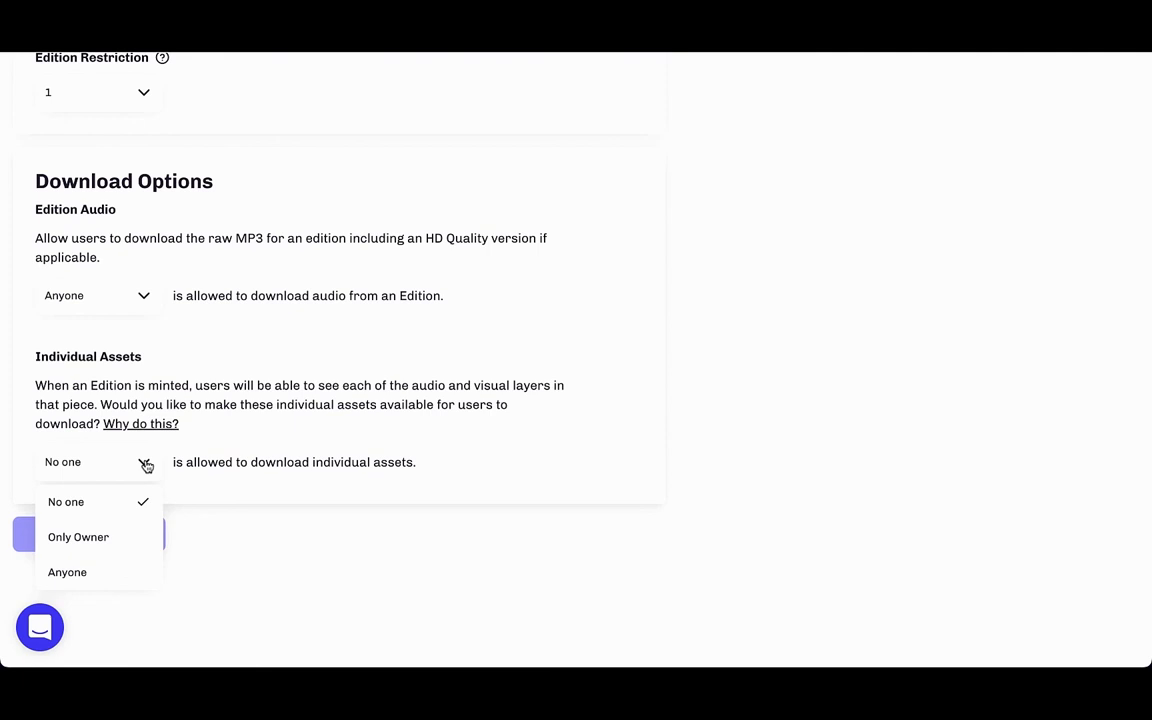
{"action": "left_click", "coordinate": [545, 415]}
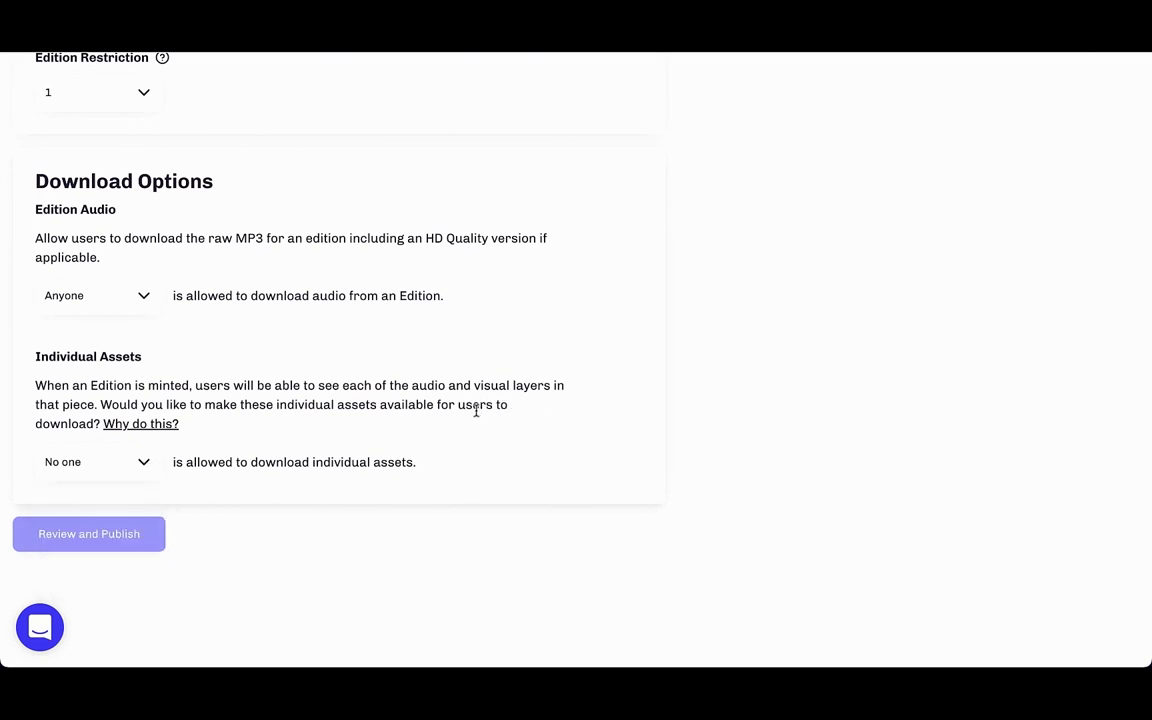